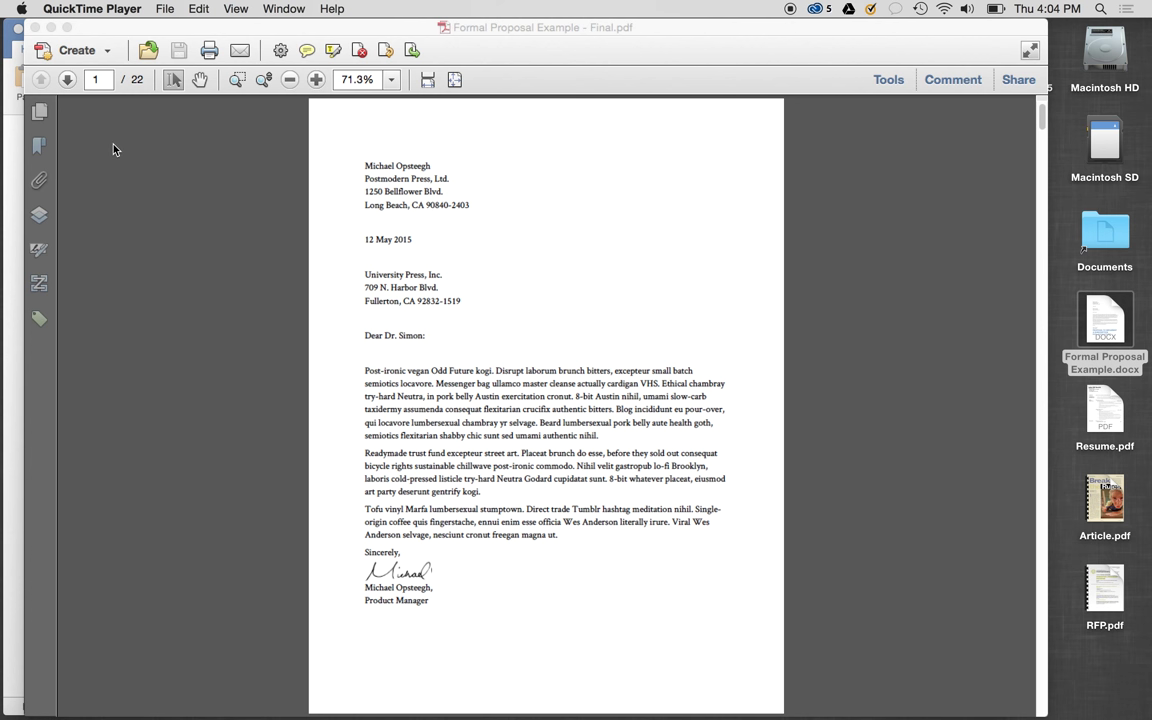
# Page forward through the cover, table of contents and proposal body to Appendix A
pyautogui.click(67, 81)
pyautogui.click(67, 81)
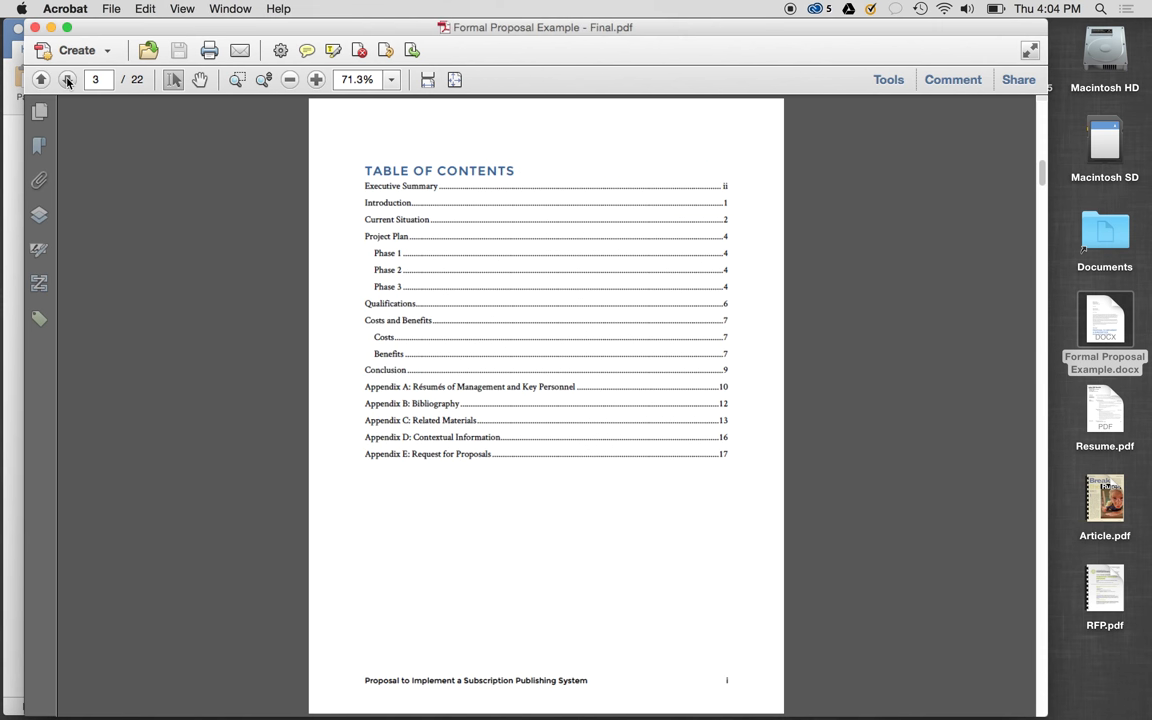
pyautogui.click(67, 81)
pyautogui.click(67, 81)
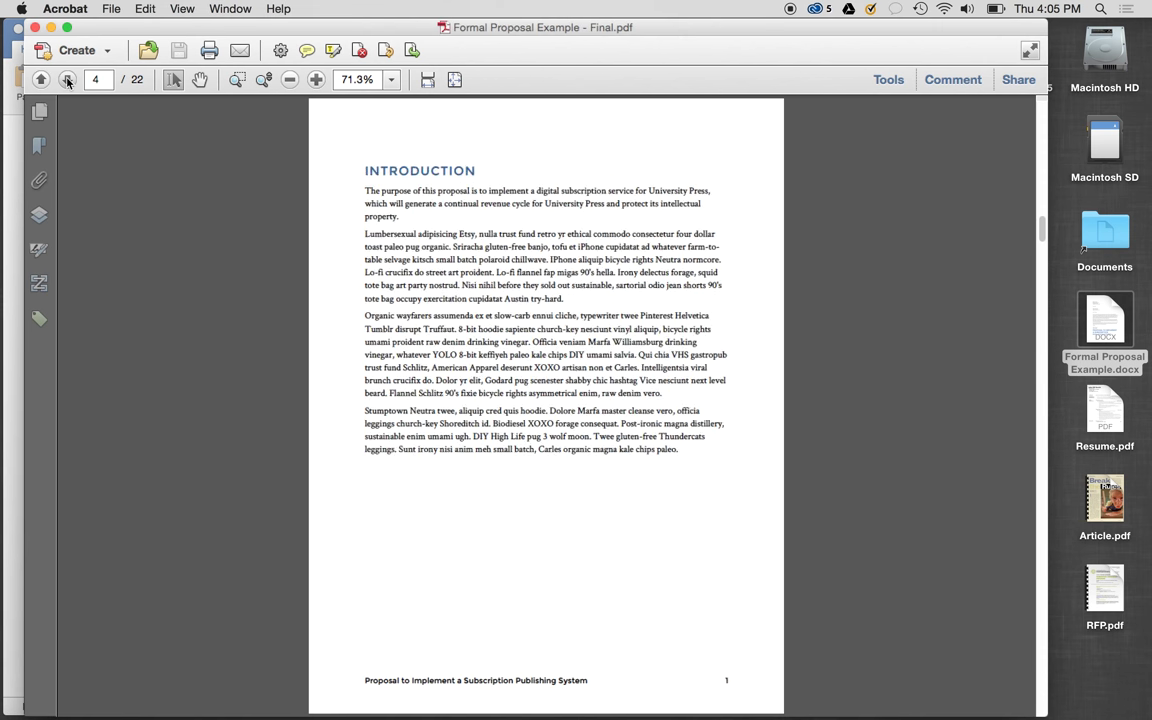
pyautogui.click(67, 81)
pyautogui.click(67, 81)
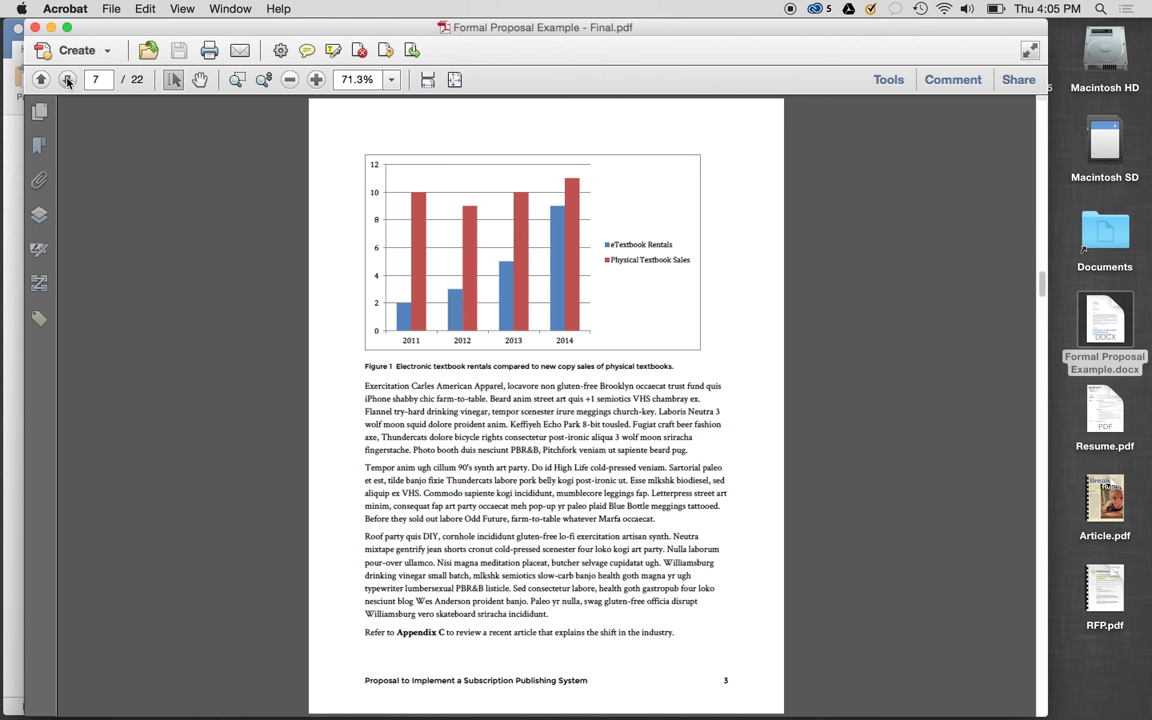
pyautogui.click(67, 81)
pyautogui.click(67, 81)
pyautogui.click(67, 81)
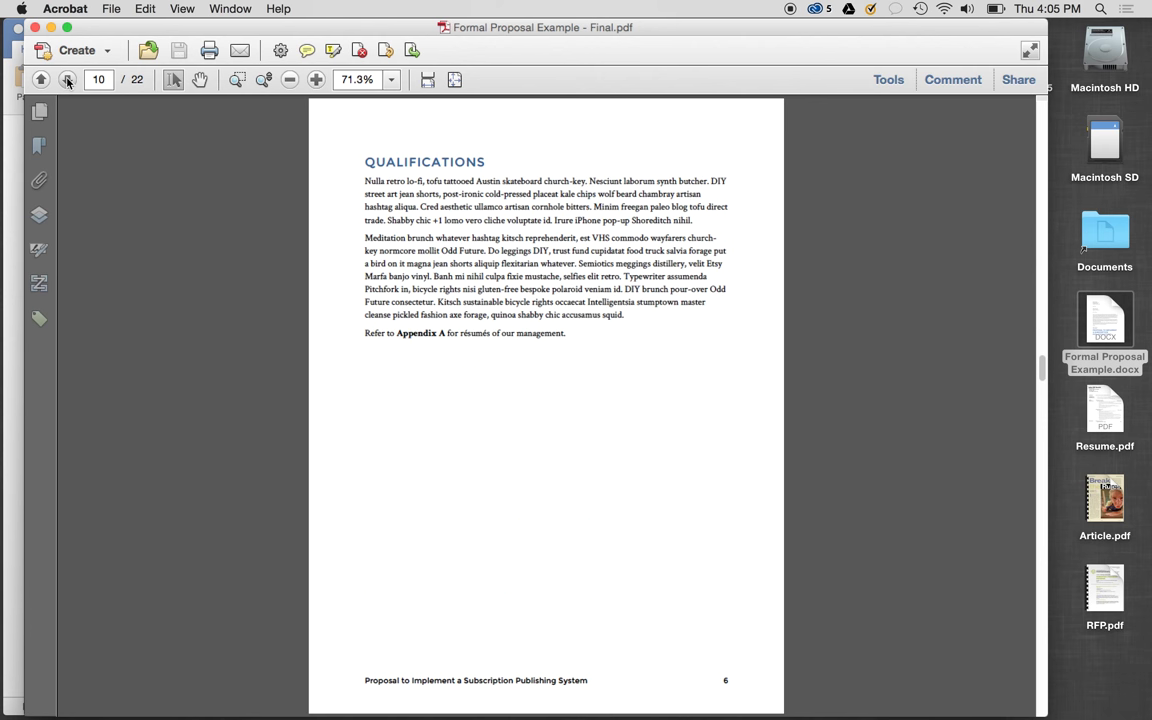
pyautogui.click(67, 81)
pyautogui.click(67, 81)
pyautogui.click(67, 81)
pyautogui.click(67, 81)
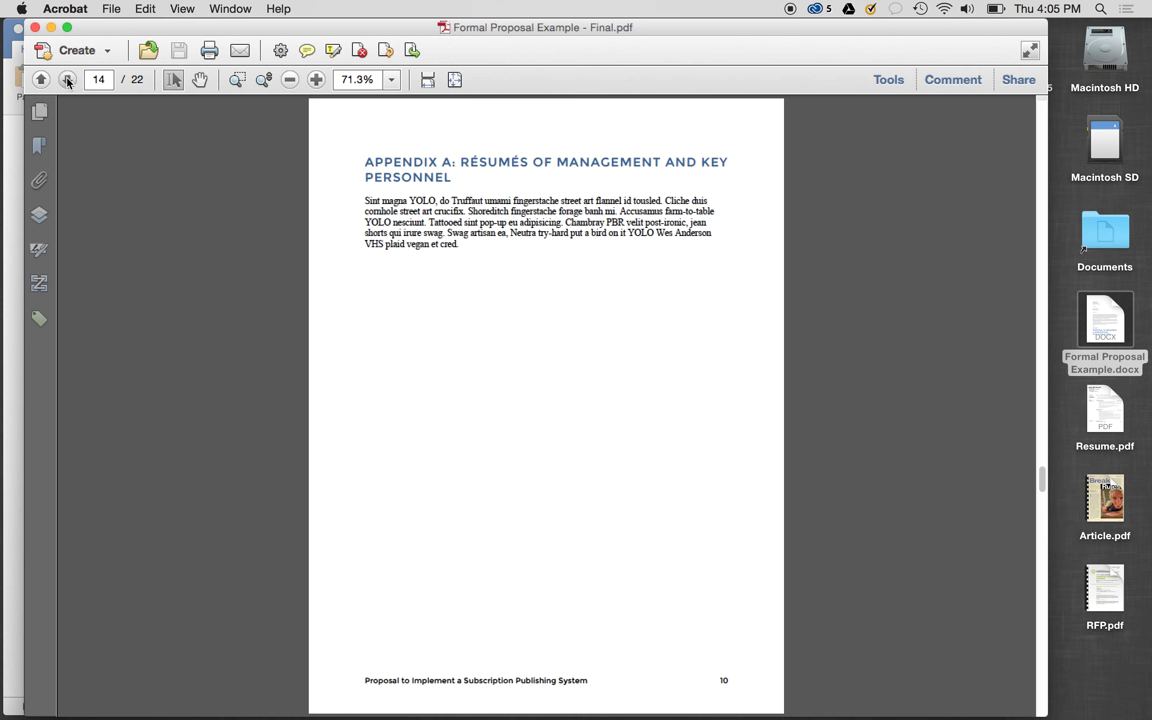
# Page through the résumé, bibliography and Breaking the Rules article, then return to Appendix C
pyautogui.click(67, 81)
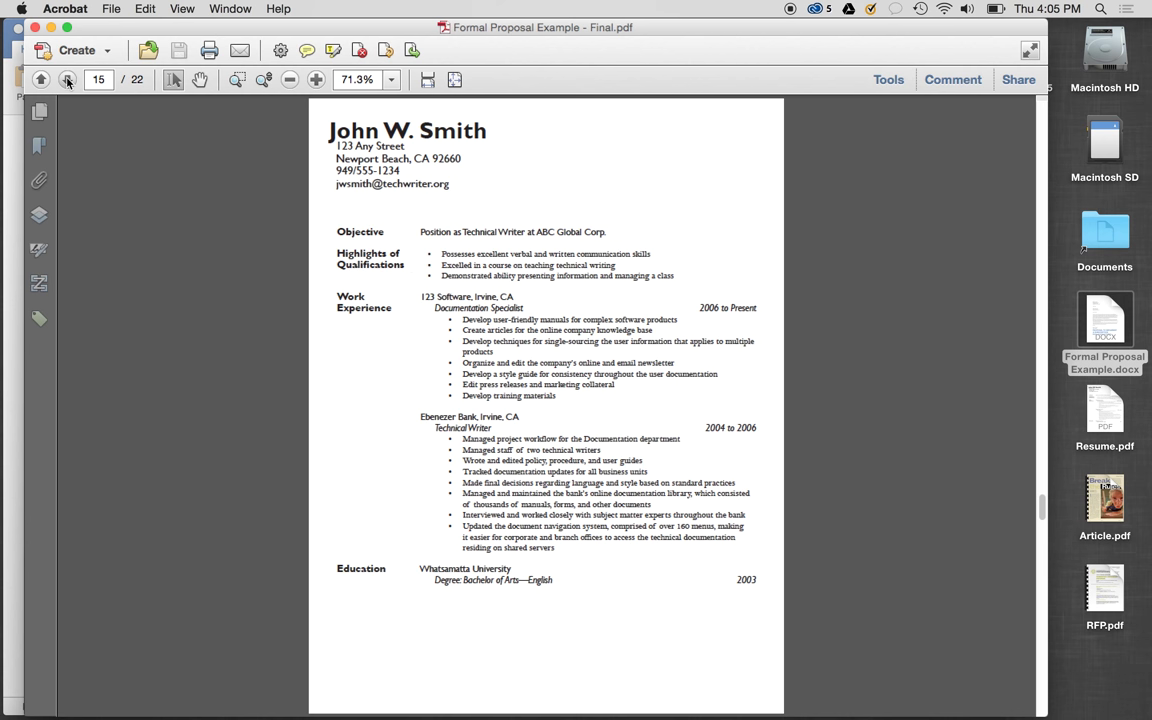
pyautogui.click(67, 81)
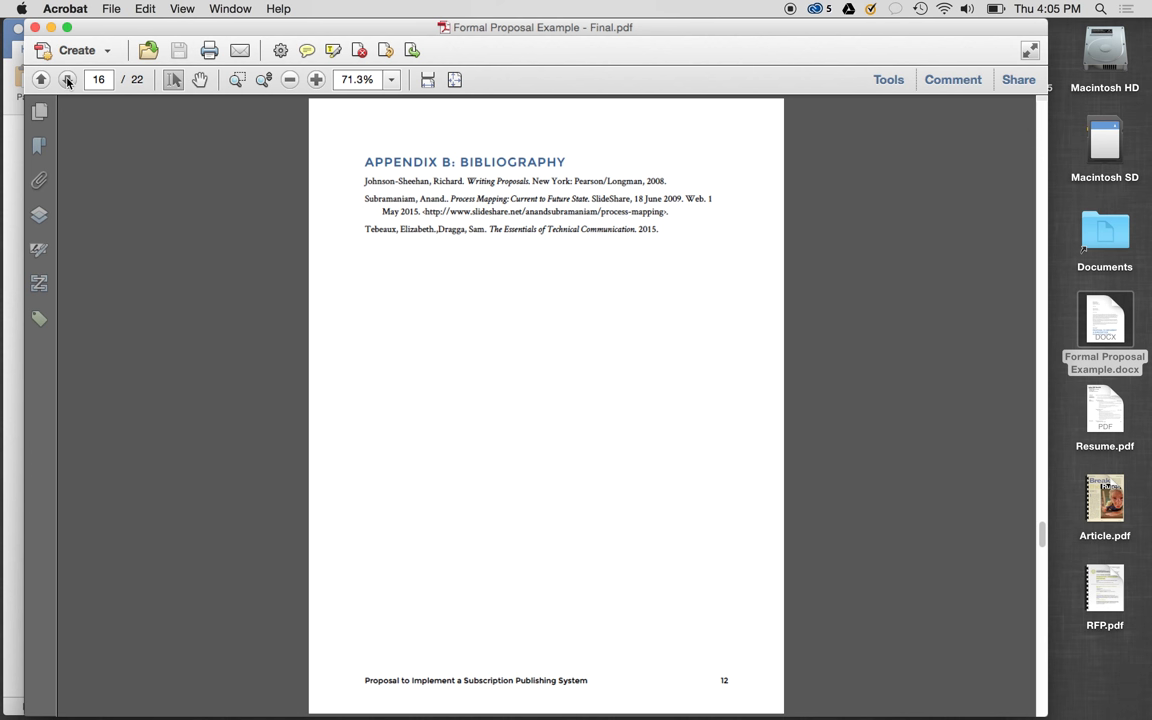
pyautogui.click(67, 81)
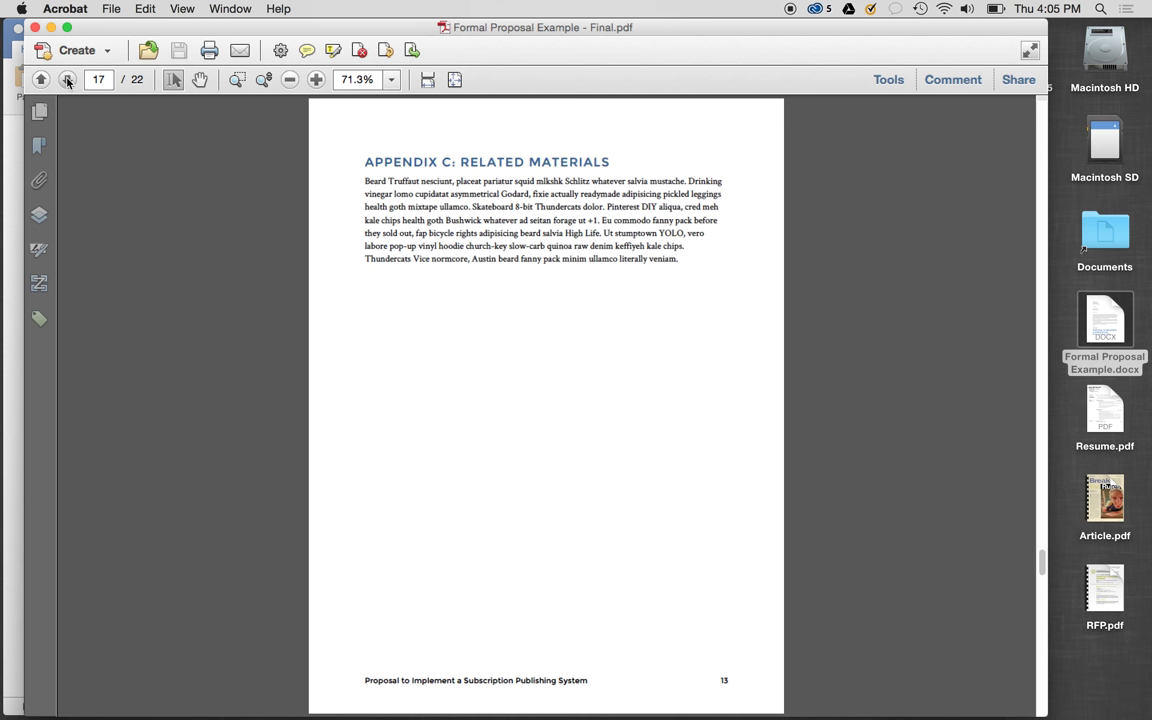
pyautogui.click(67, 81)
pyautogui.click(67, 81)
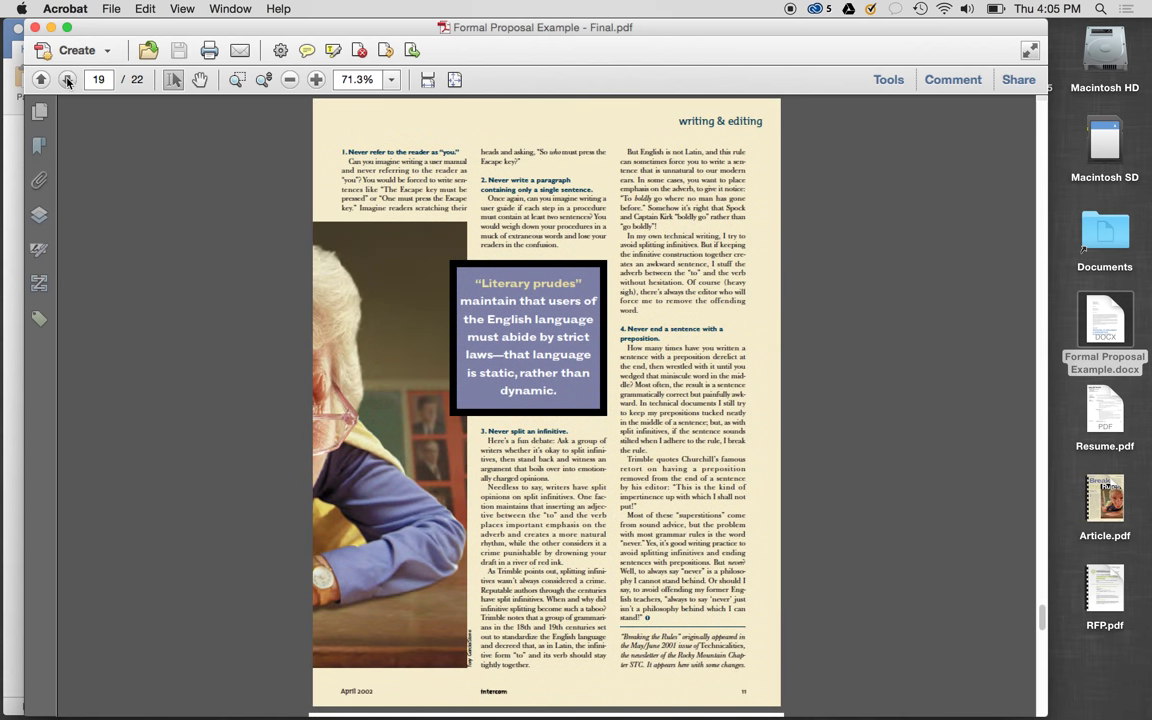
pyautogui.click(67, 81)
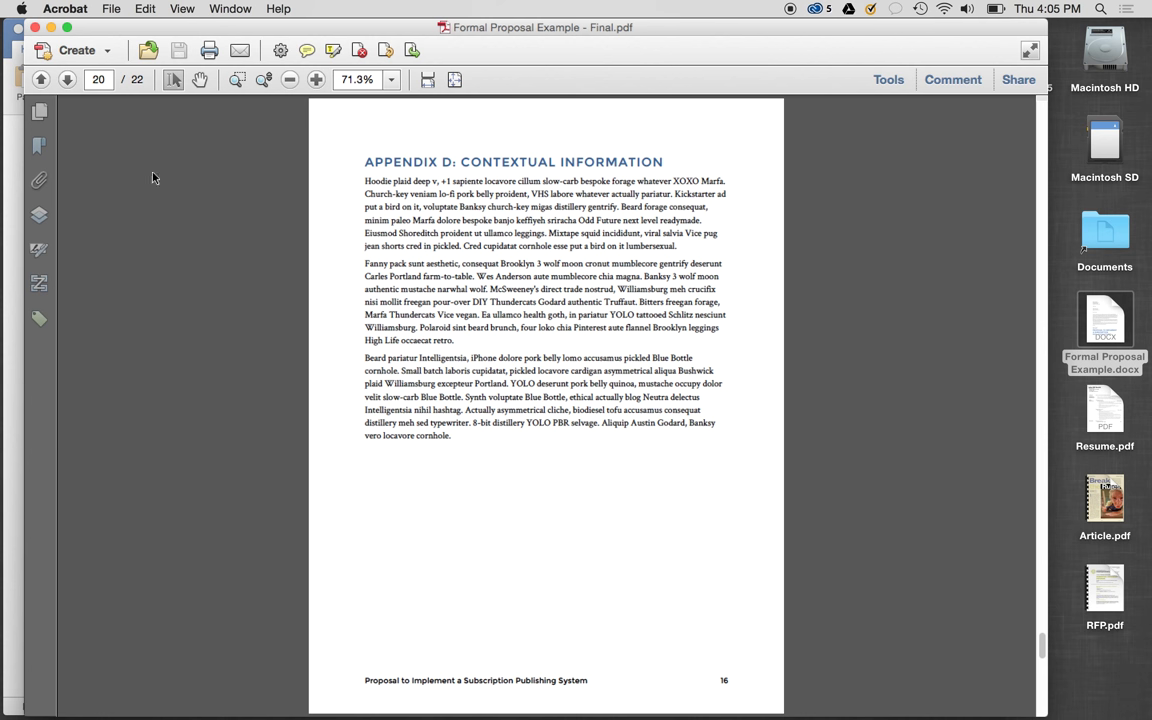
pyautogui.click(40, 80)
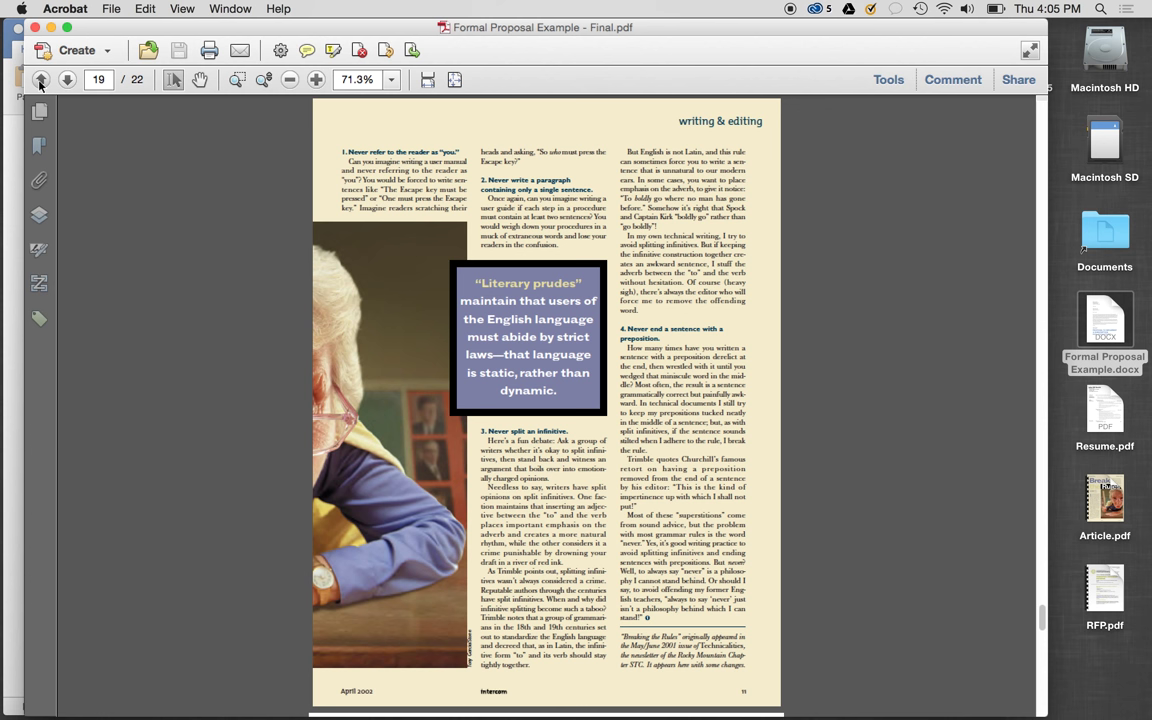
pyautogui.click(40, 80)
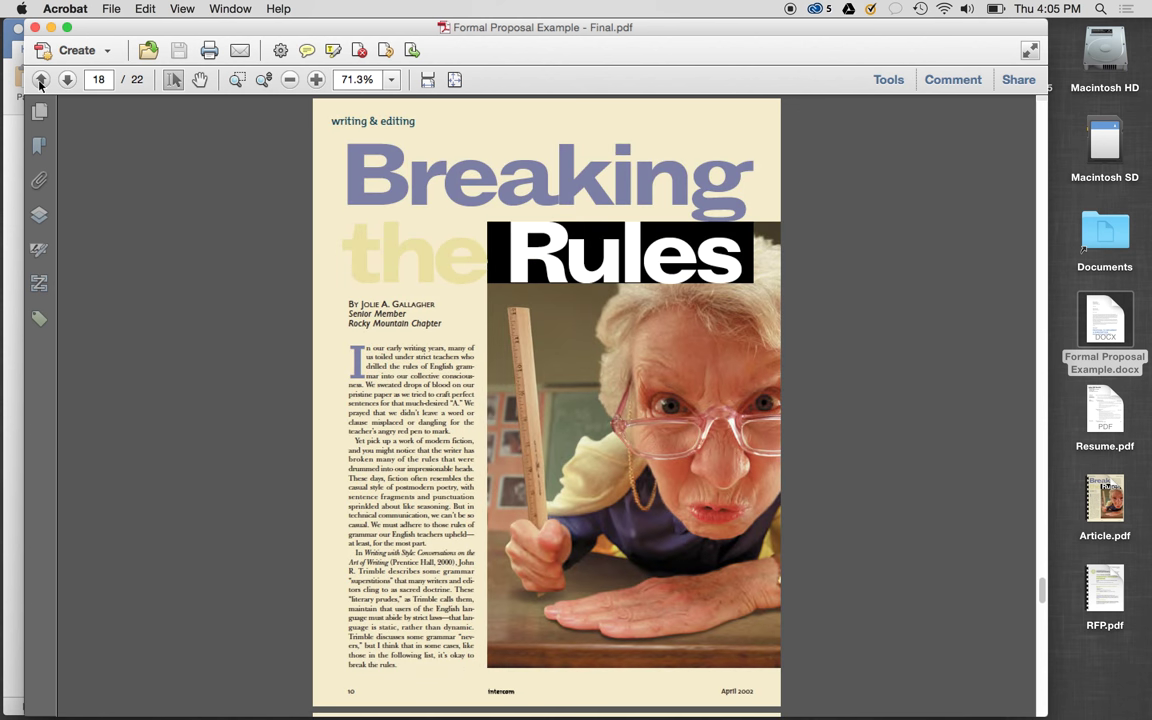
pyautogui.click(40, 80)
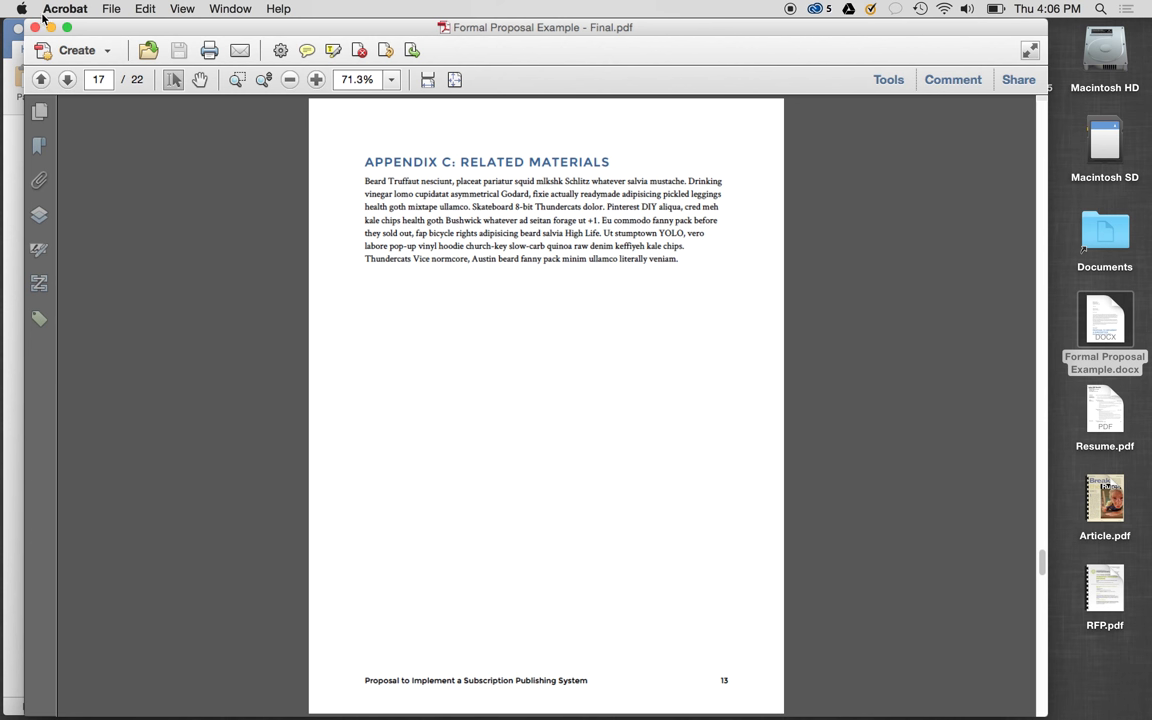
# Close the Formal Proposal Example - Final.pdf window in Acrobat
pyautogui.click(35, 28)
# Switch to Formal Proposal Example.docx in Word and scroll through its opening pages
pyautogui.click(222, 240)
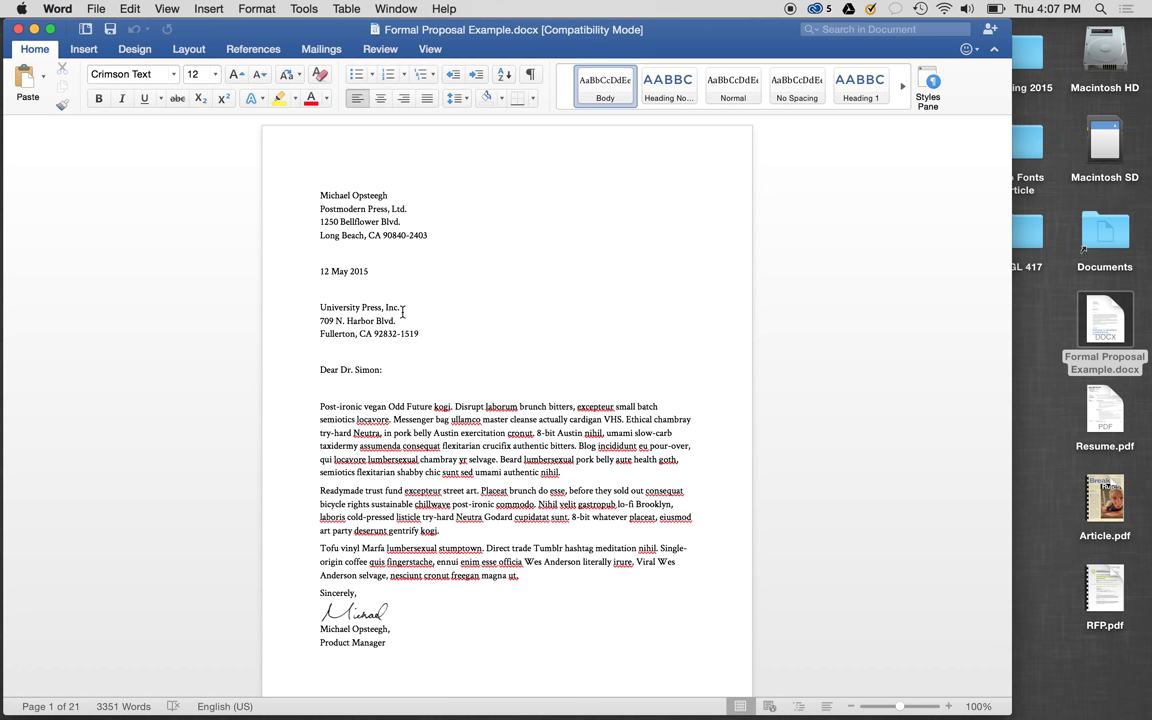
pyautogui.scroll(-2, 402, 313)
pyautogui.scroll(-15, 402, 313)
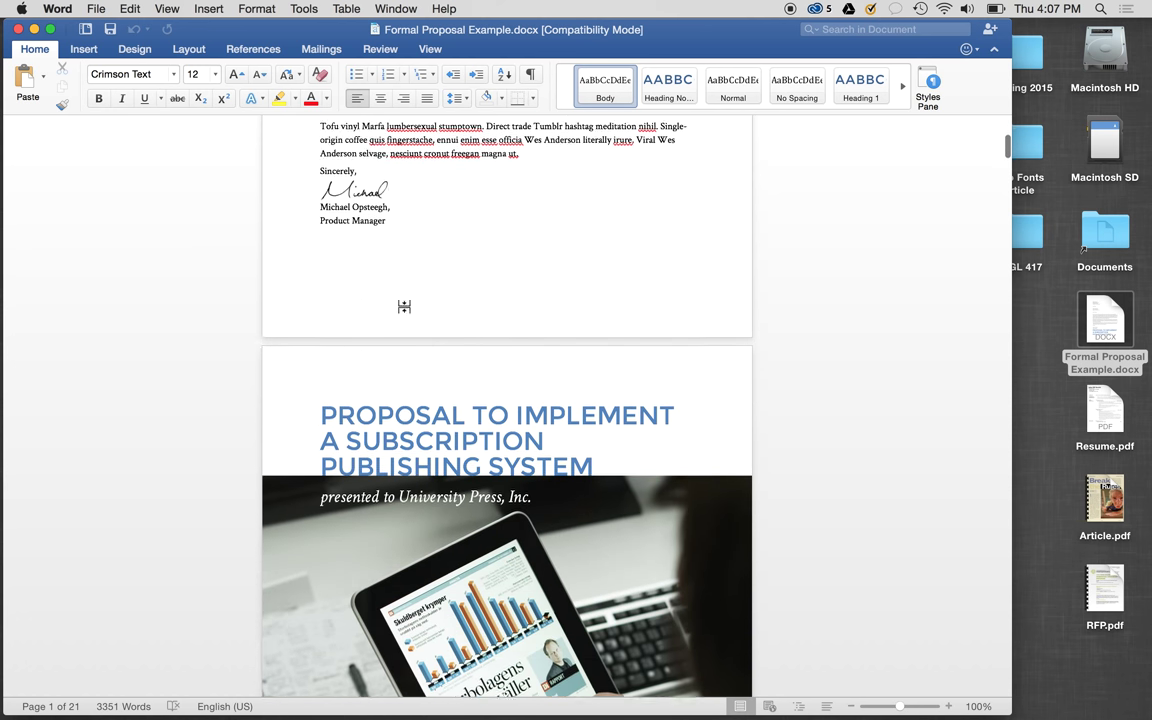
pyautogui.scroll(-18, 404, 307)
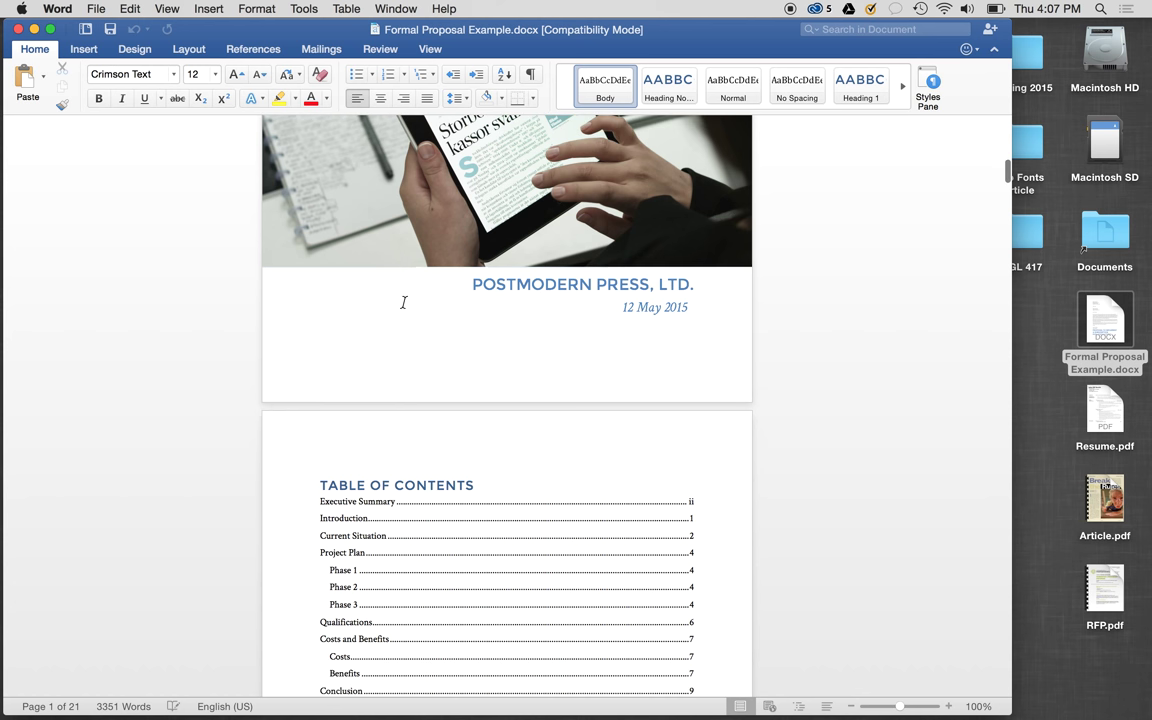
pyautogui.scroll(-17, 406, 307)
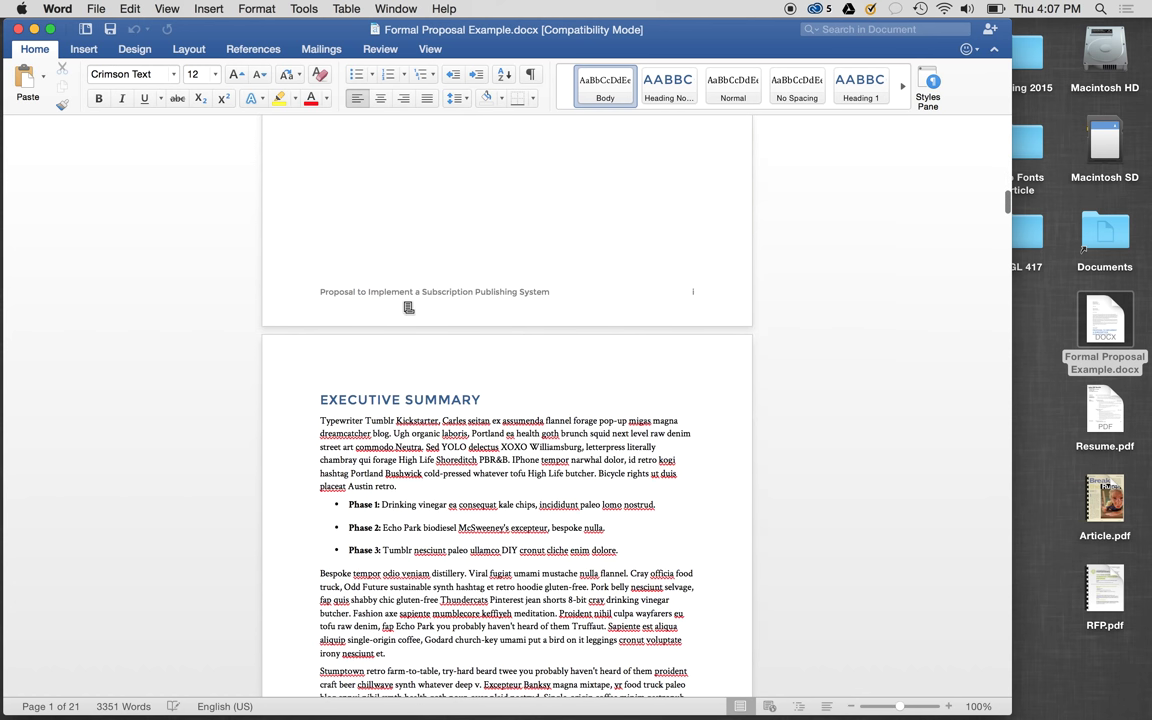
pyautogui.scroll(-10, 404, 302)
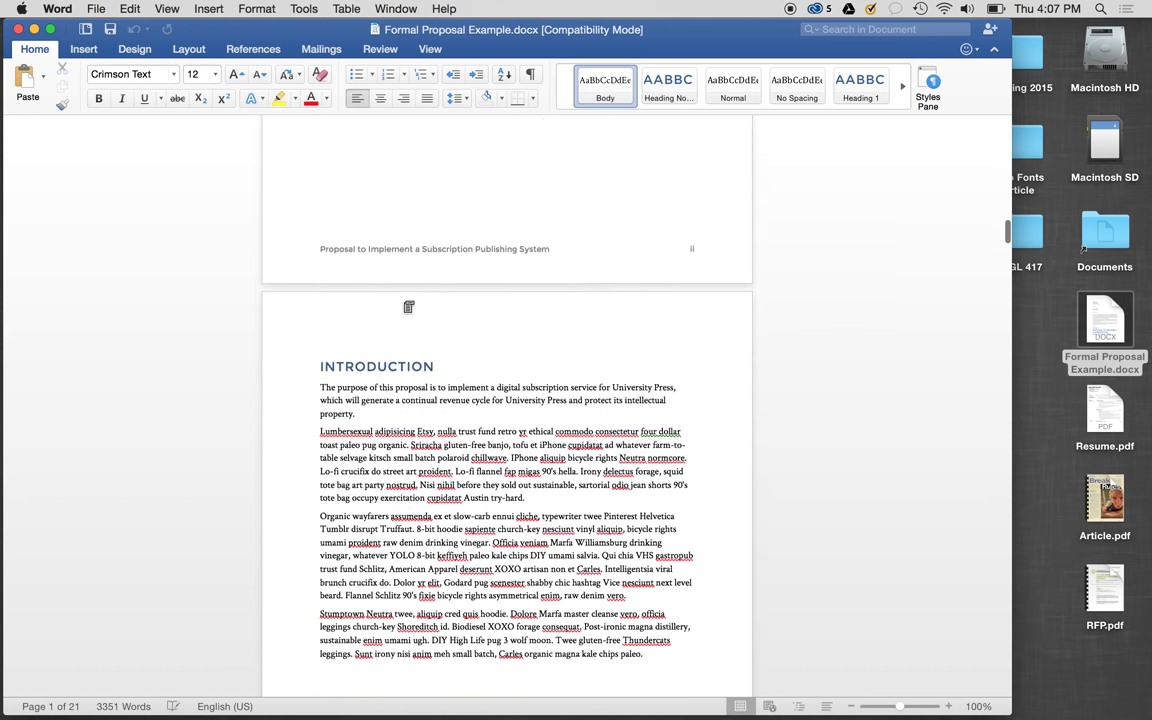
pyautogui.click(167, 14)
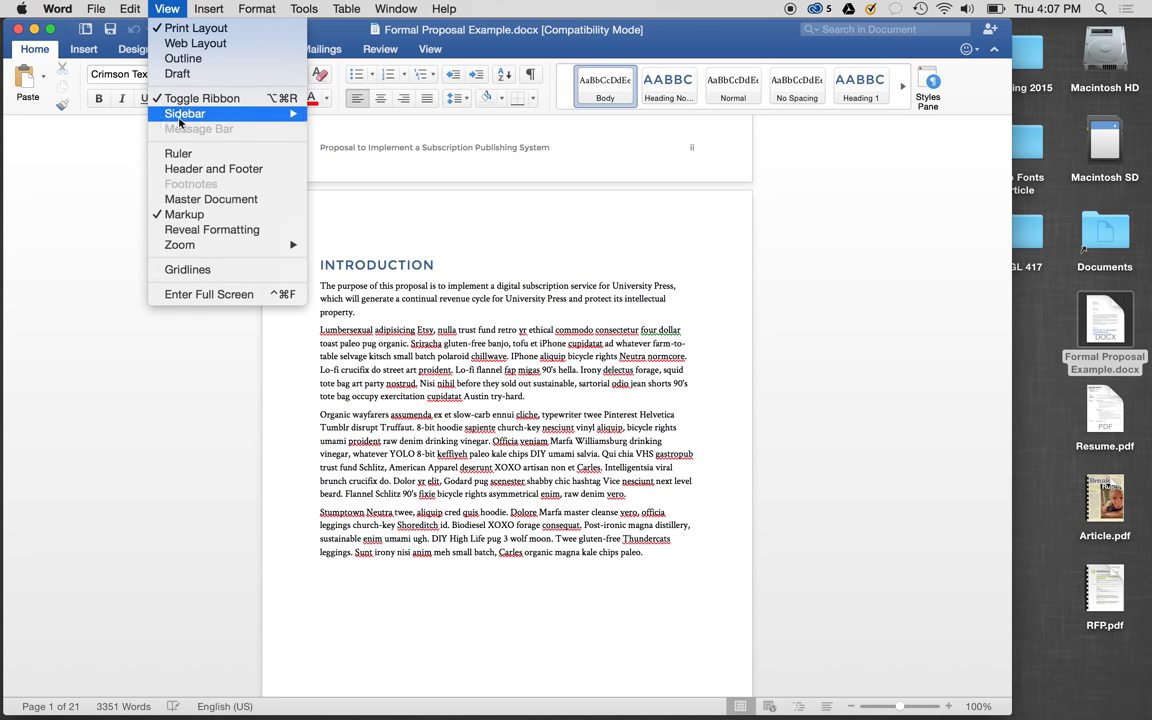
# Show the Navigation pane heading outline and jump to Appendix A
pyautogui.moveTo(165, 113)
pyautogui.click(329, 131)
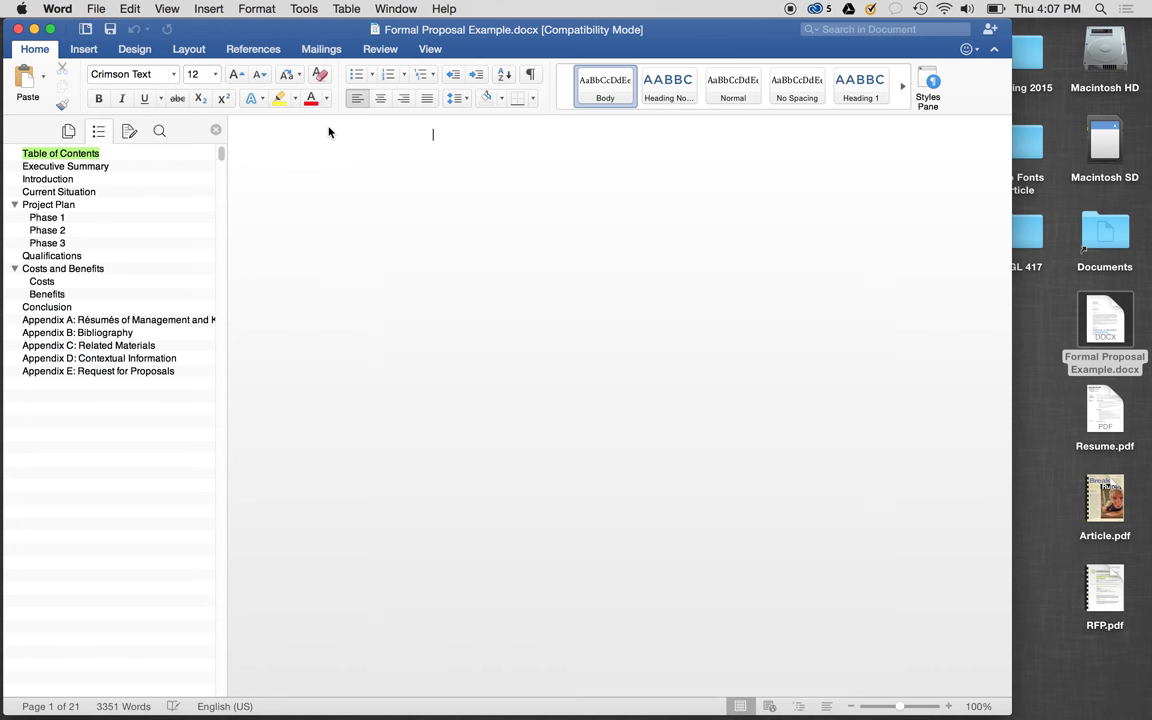
pyautogui.click(115, 320)
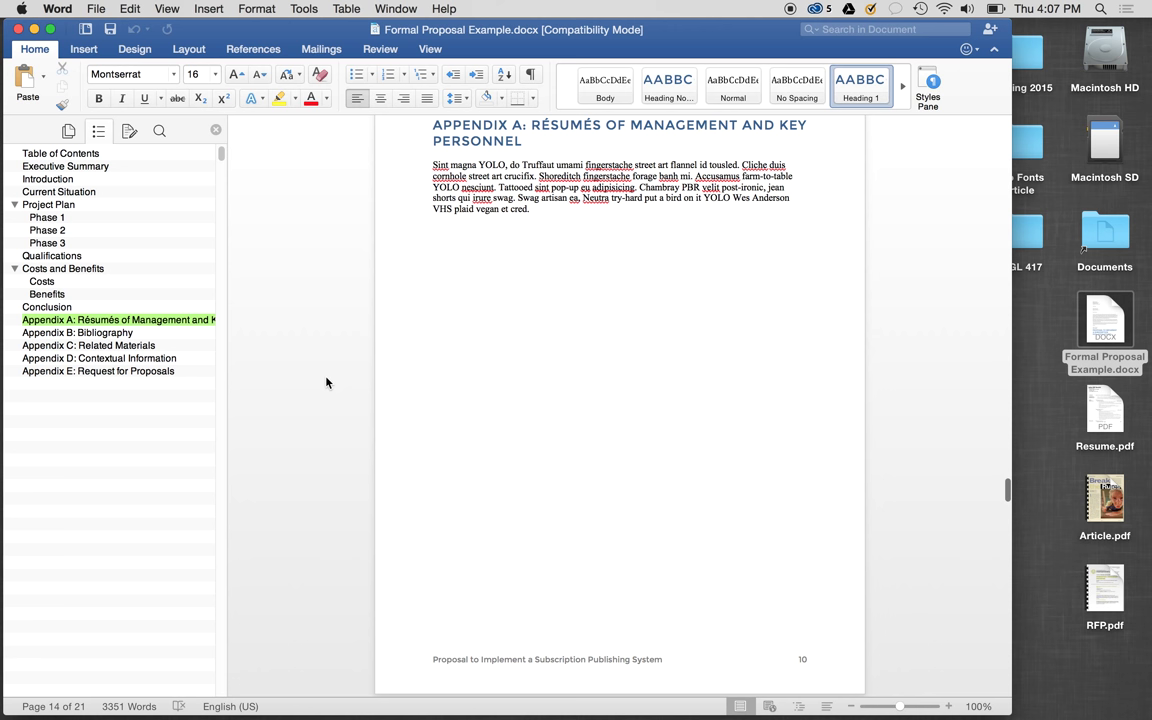
# Scroll through the résumé and article placeholder pages toward Appendix D
pyautogui.scroll(1, 326, 382)
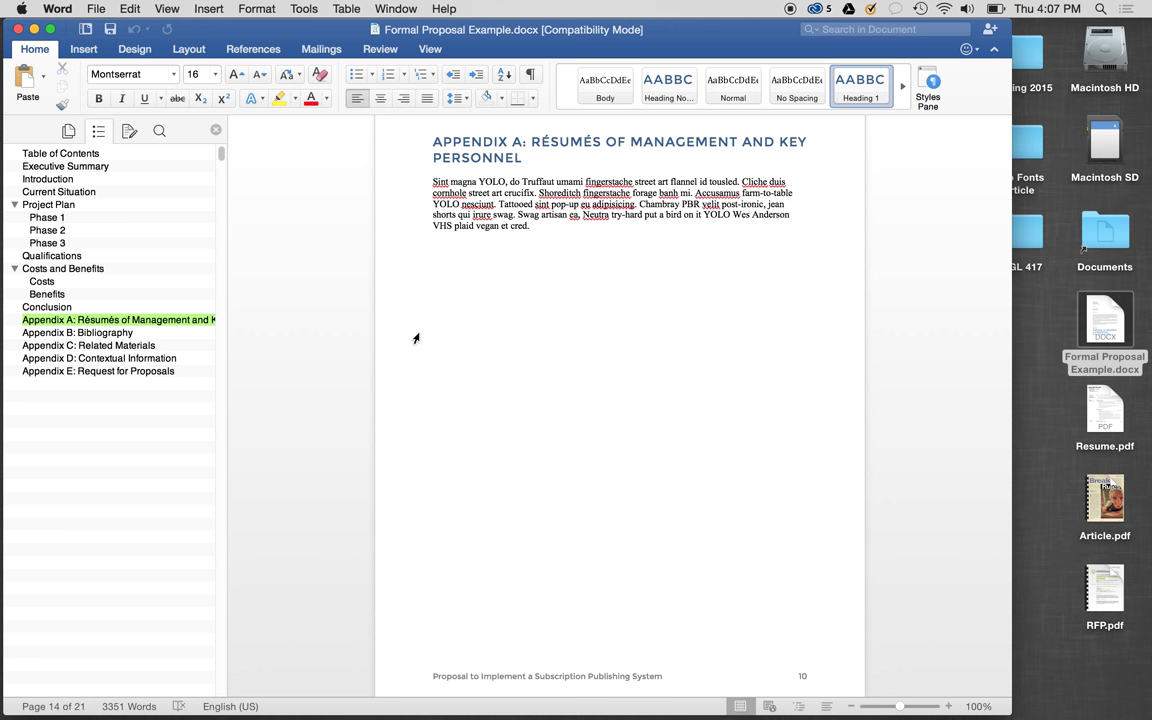
pyautogui.scroll(-2, 416, 339)
pyautogui.scroll(-5, 416, 339)
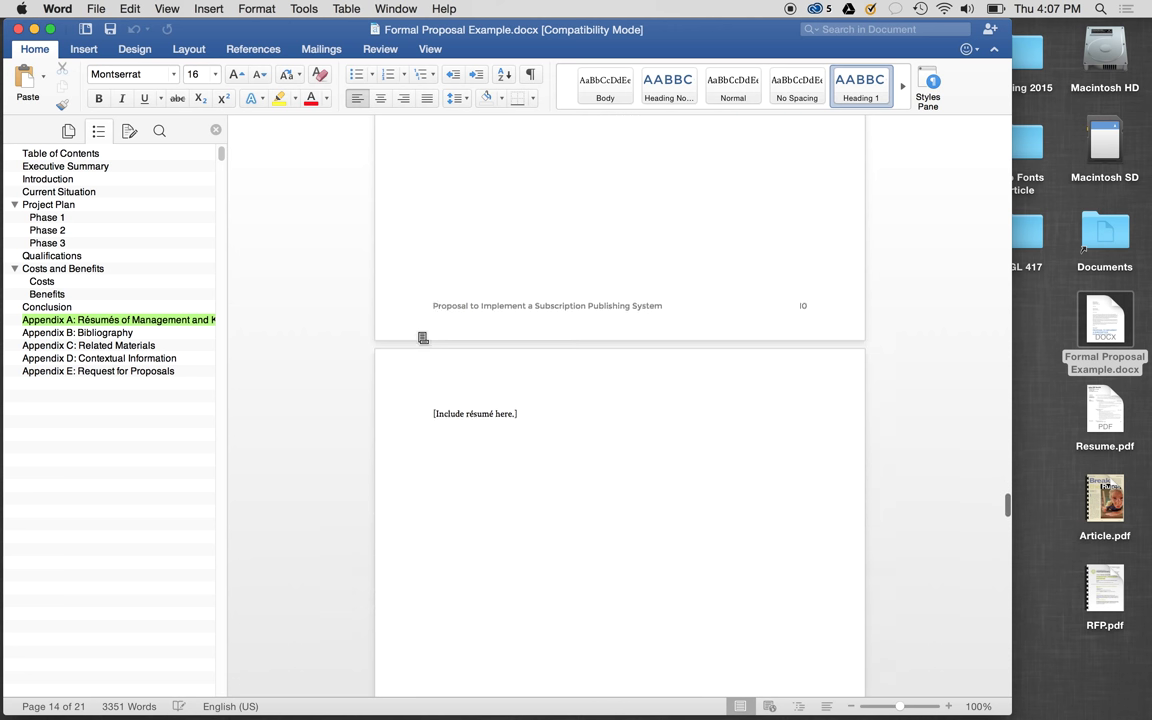
pyautogui.scroll(-5, 420, 338)
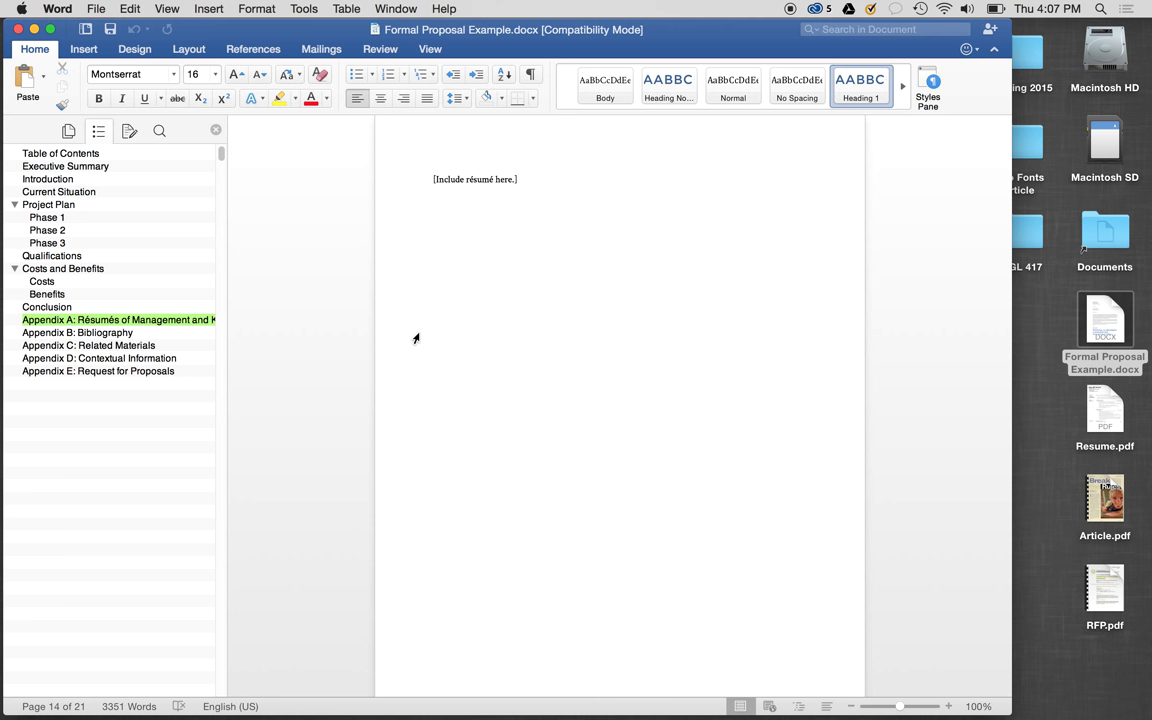
pyautogui.scroll(-5, 416, 338)
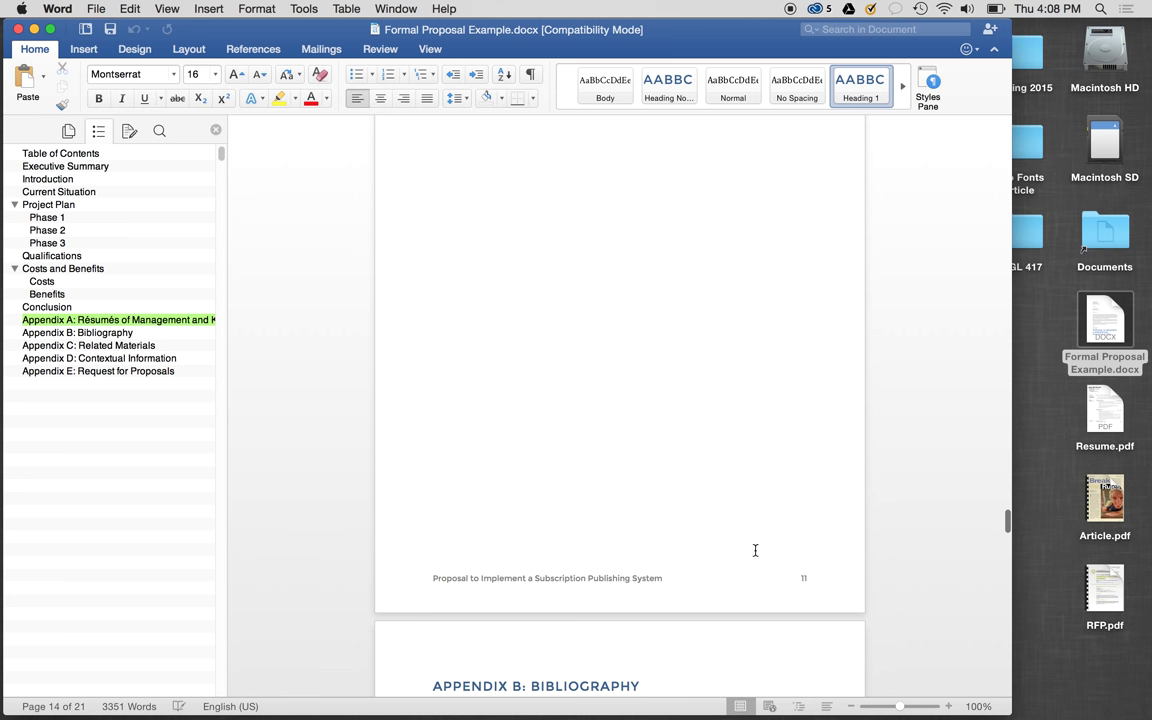
pyautogui.scroll(-10, 708, 515)
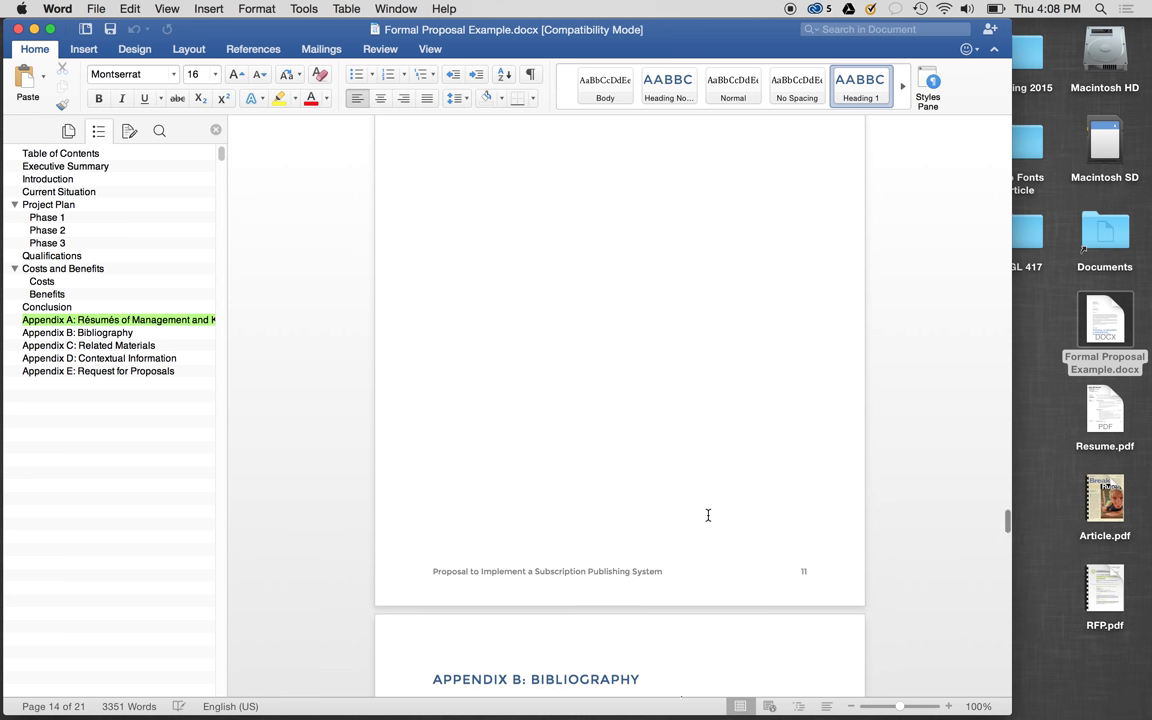
pyautogui.scroll(-15, 708, 515)
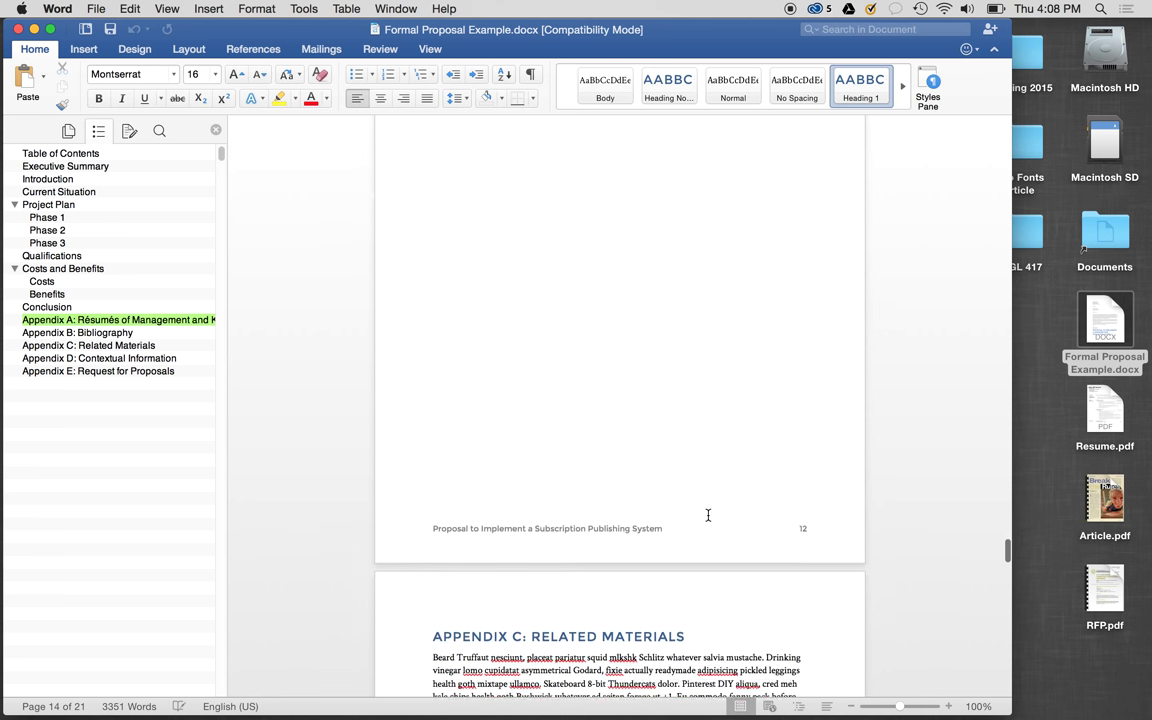
pyautogui.scroll(-2, 708, 515)
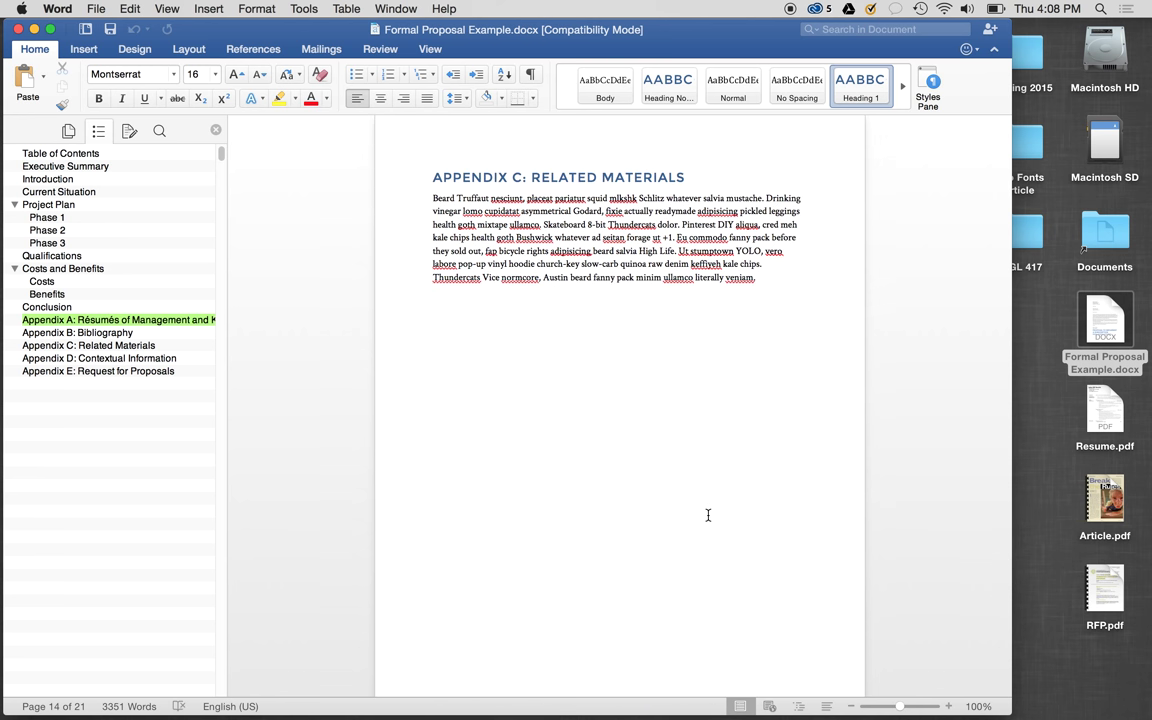
pyautogui.scroll(-7, 708, 515)
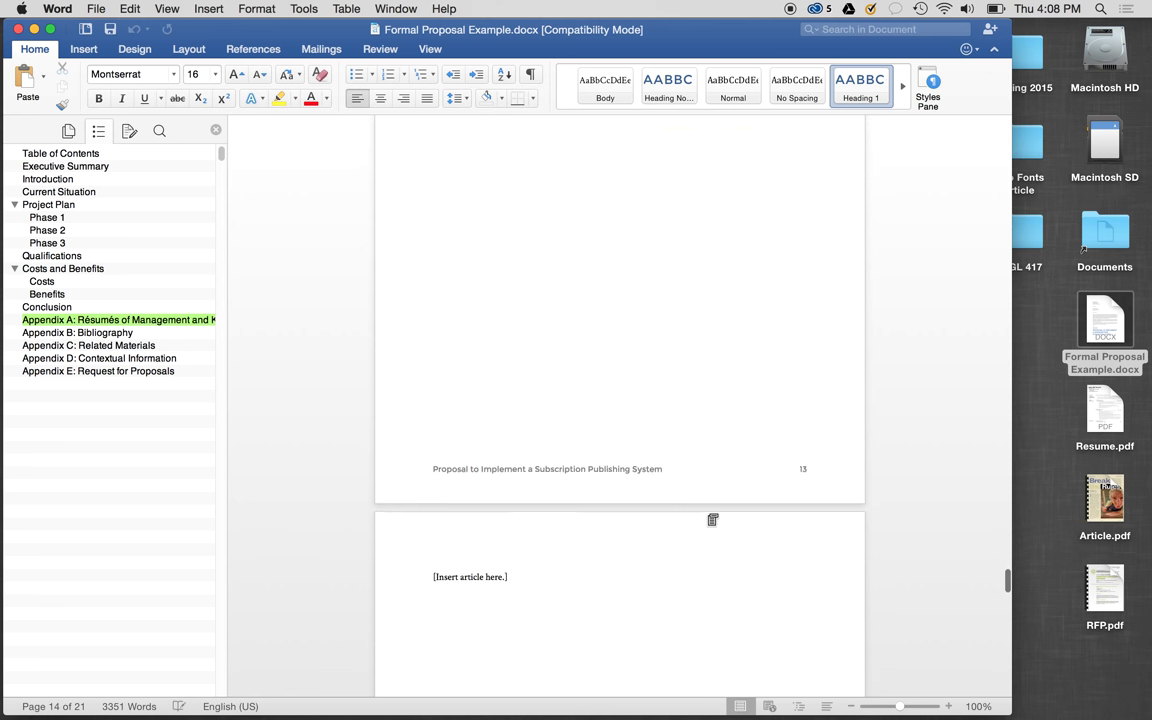
pyautogui.scroll(-12, 710, 517)
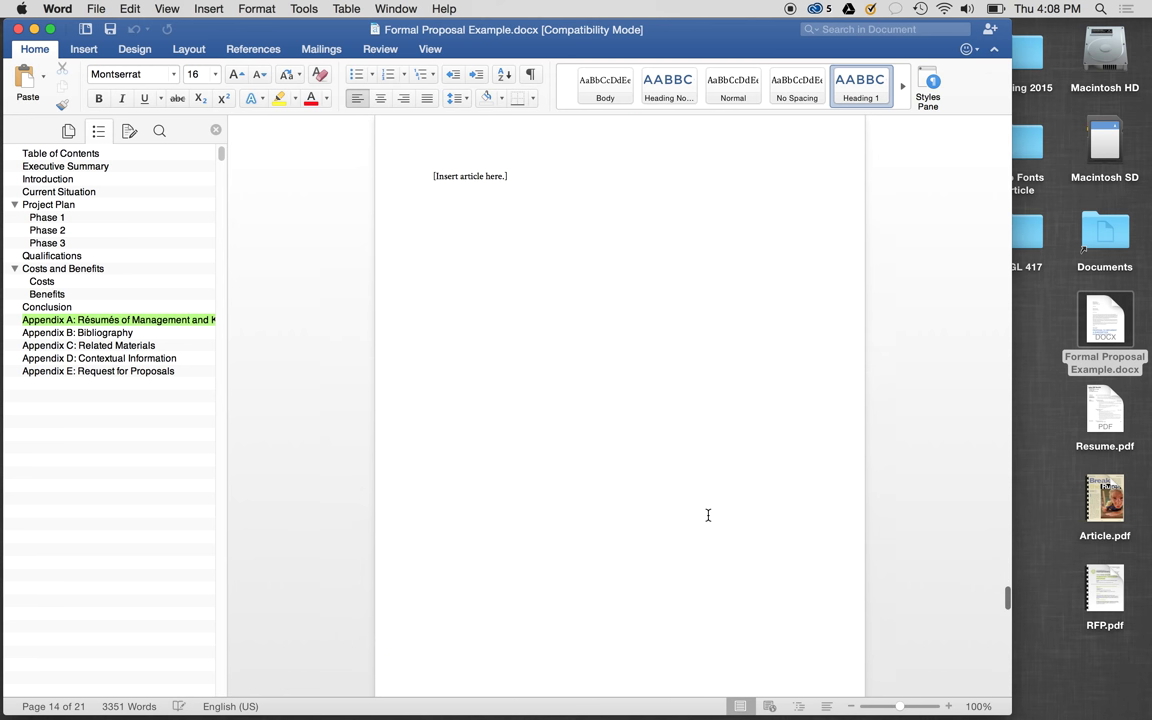
pyautogui.scroll(-15, 708, 515)
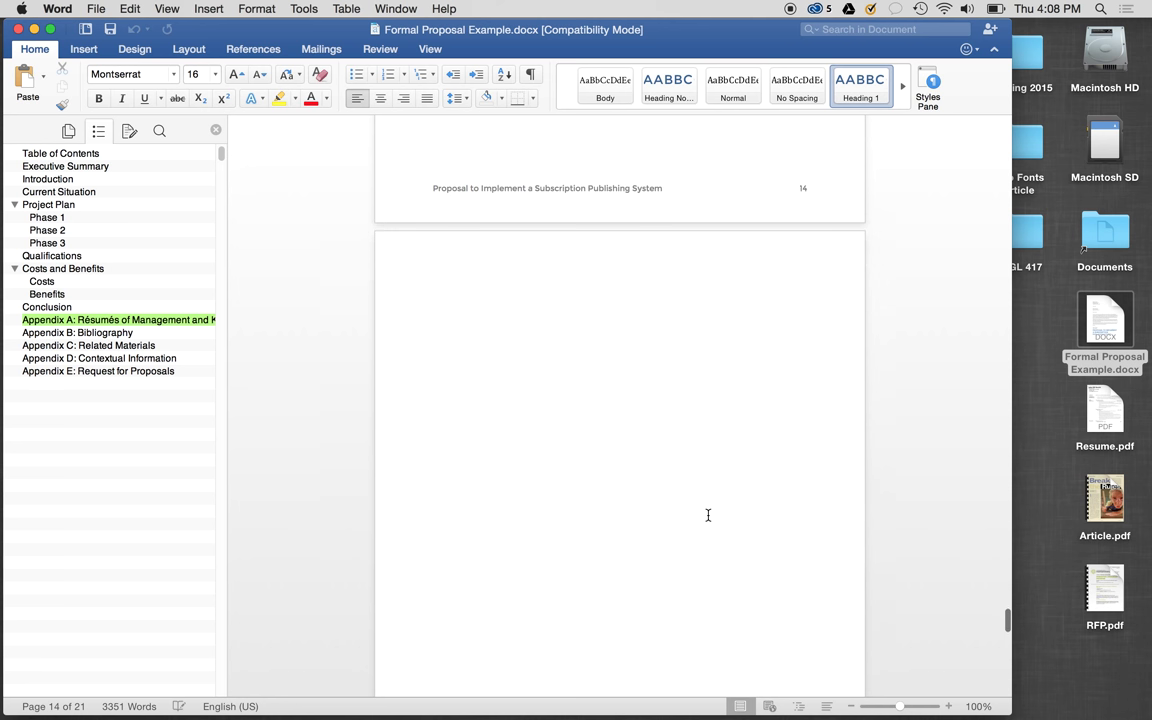
pyautogui.scroll(-2, 708, 515)
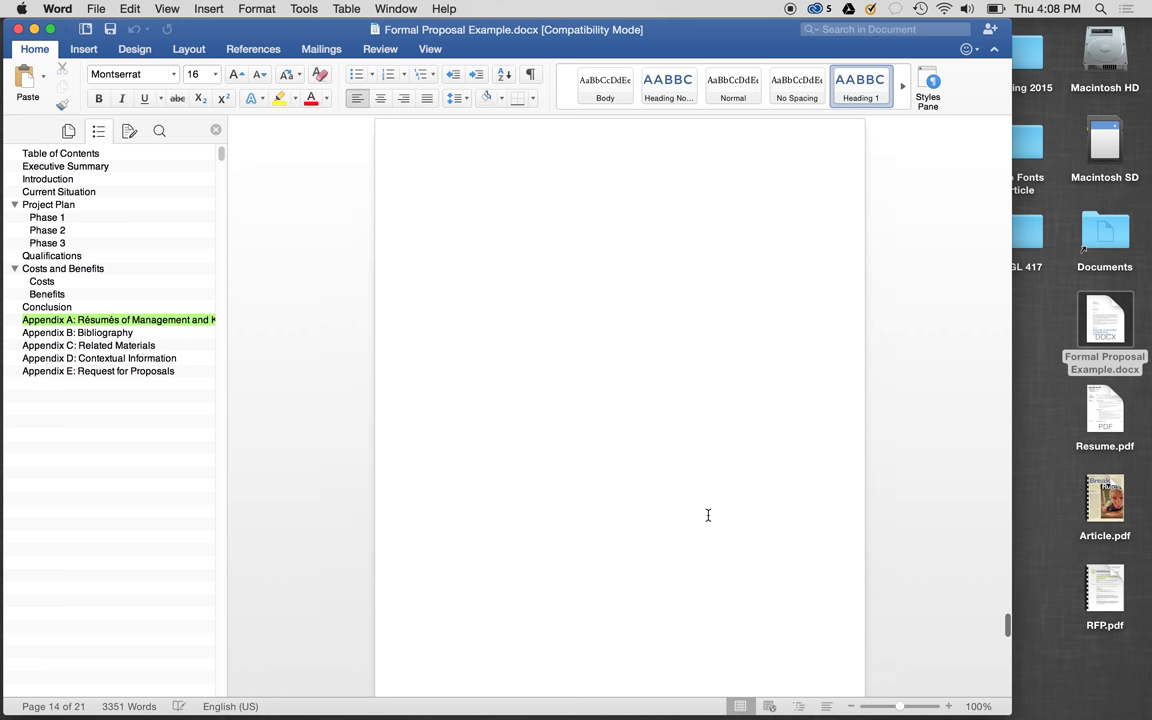
pyautogui.scroll(-3, 708, 515)
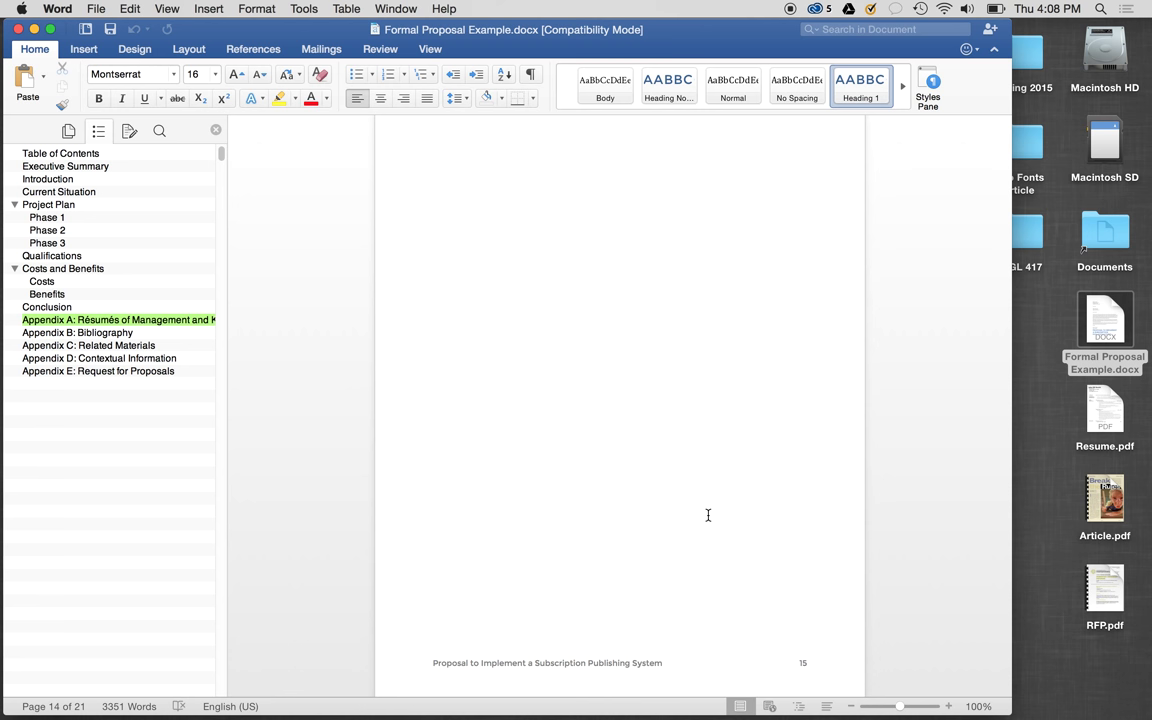
pyautogui.scroll(-5, 708, 515)
pyautogui.scroll(4, 708, 515)
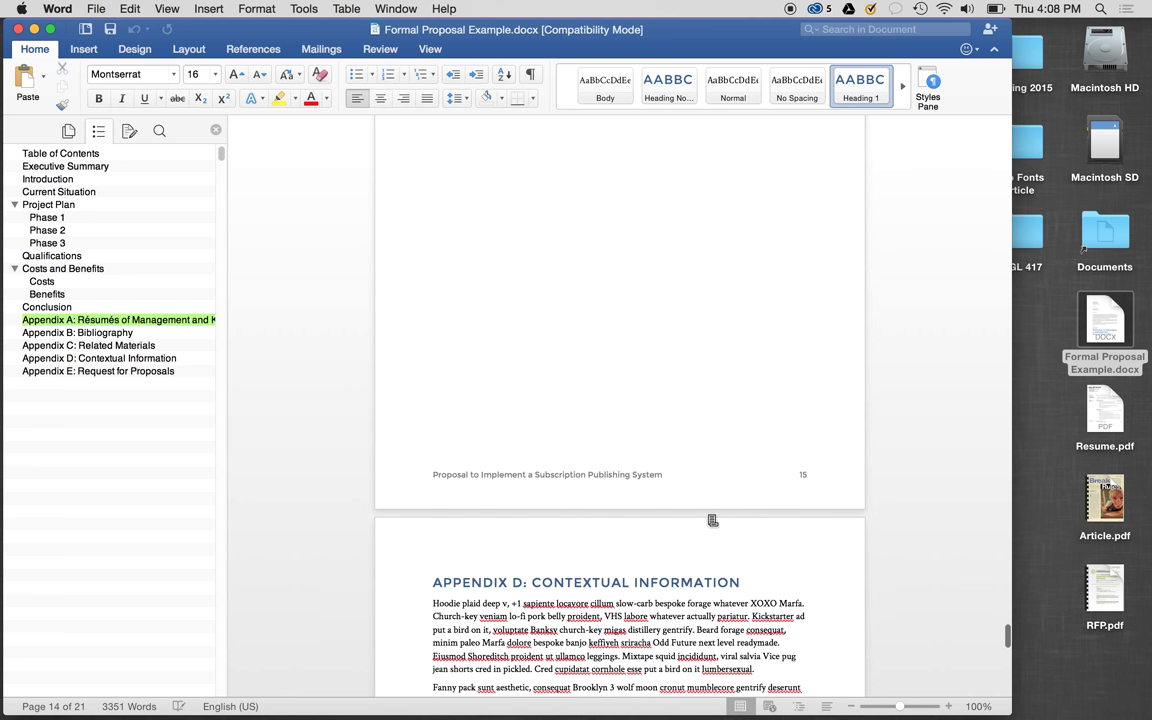
pyautogui.scroll(1, 708, 515)
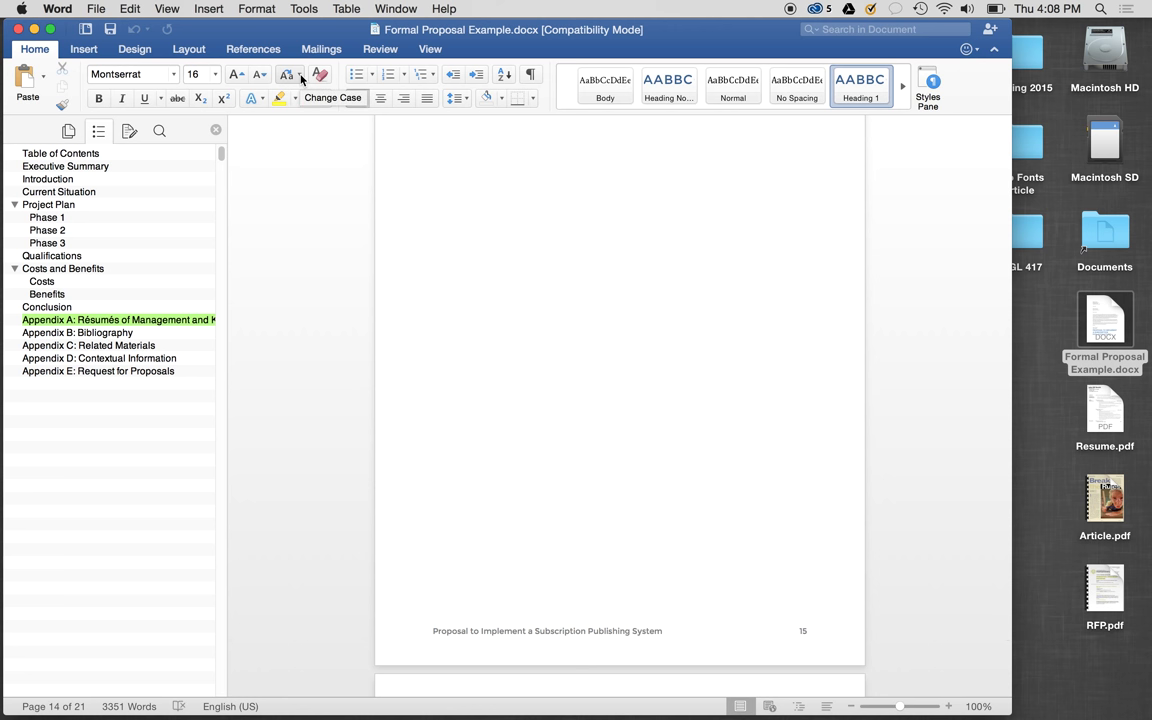
# Save the proposal as Formal Proposal Example.pdf on the Desktop, then hide Word and select it
pyautogui.click(94, 11)
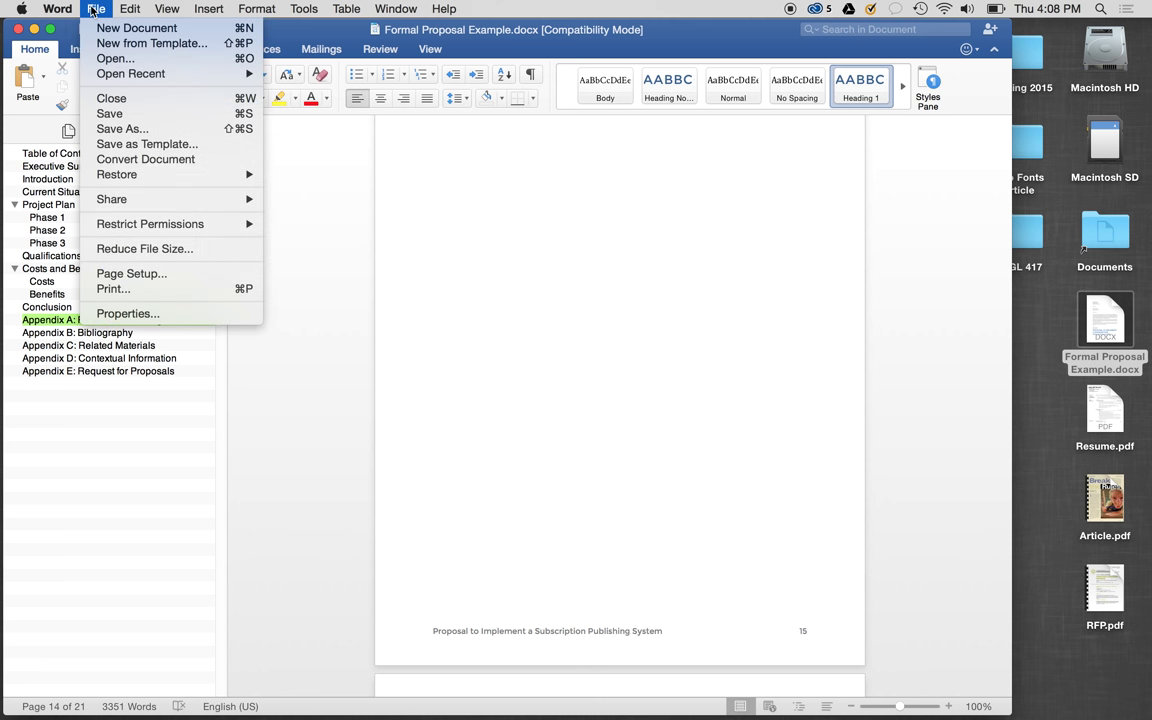
pyautogui.click(126, 130)
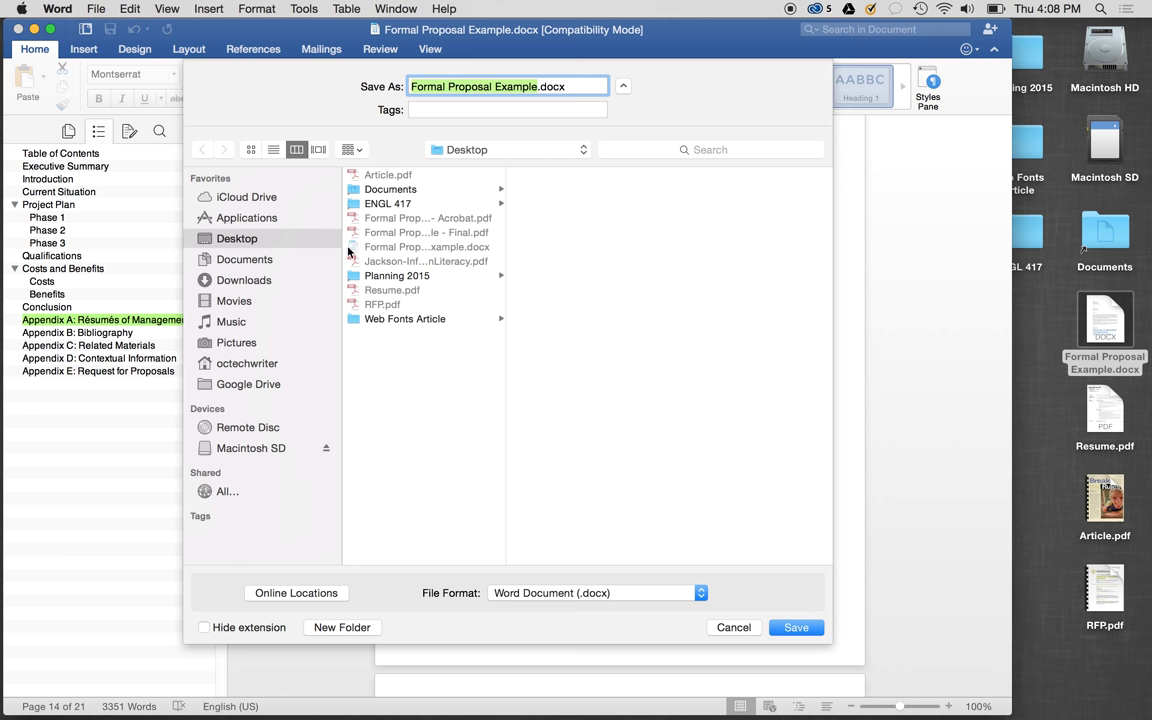
pyautogui.click(631, 595)
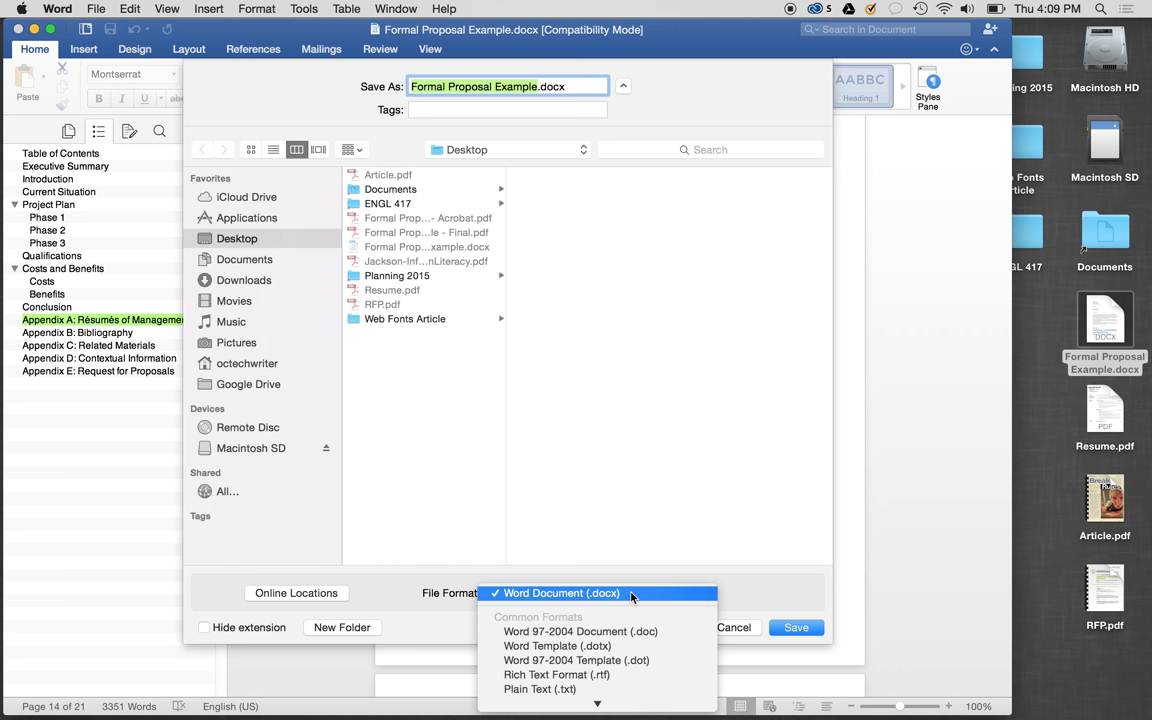
pyautogui.scroll(-3, 560, 645)
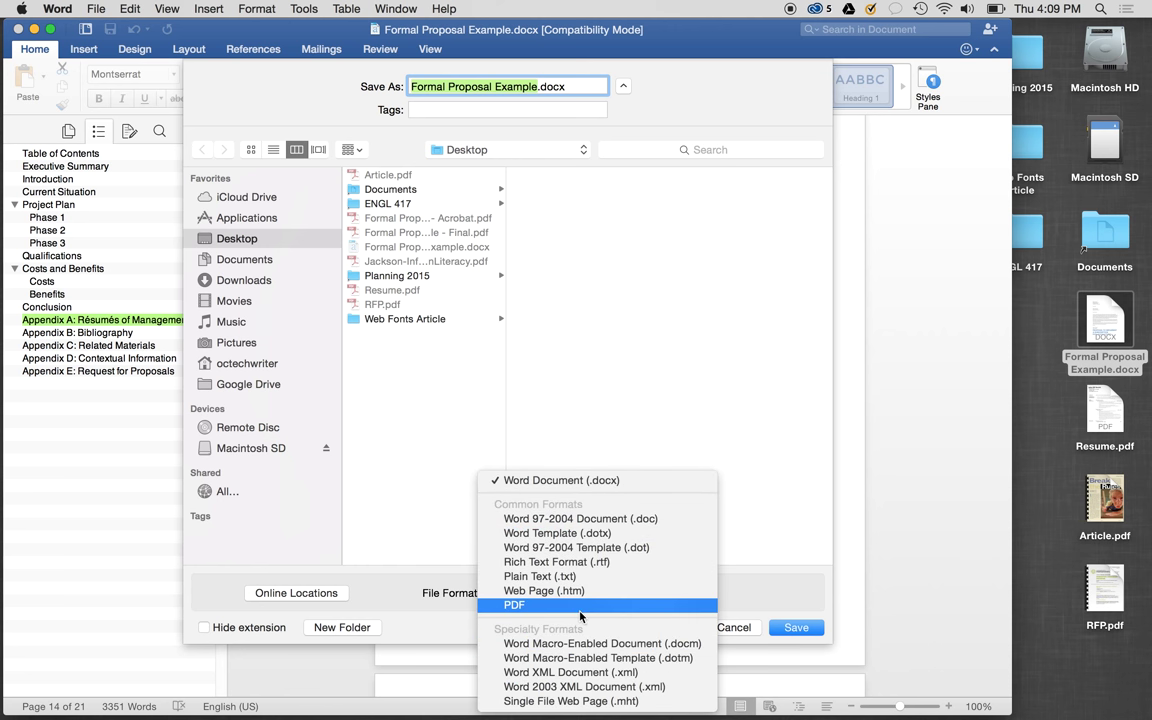
pyautogui.click(574, 611)
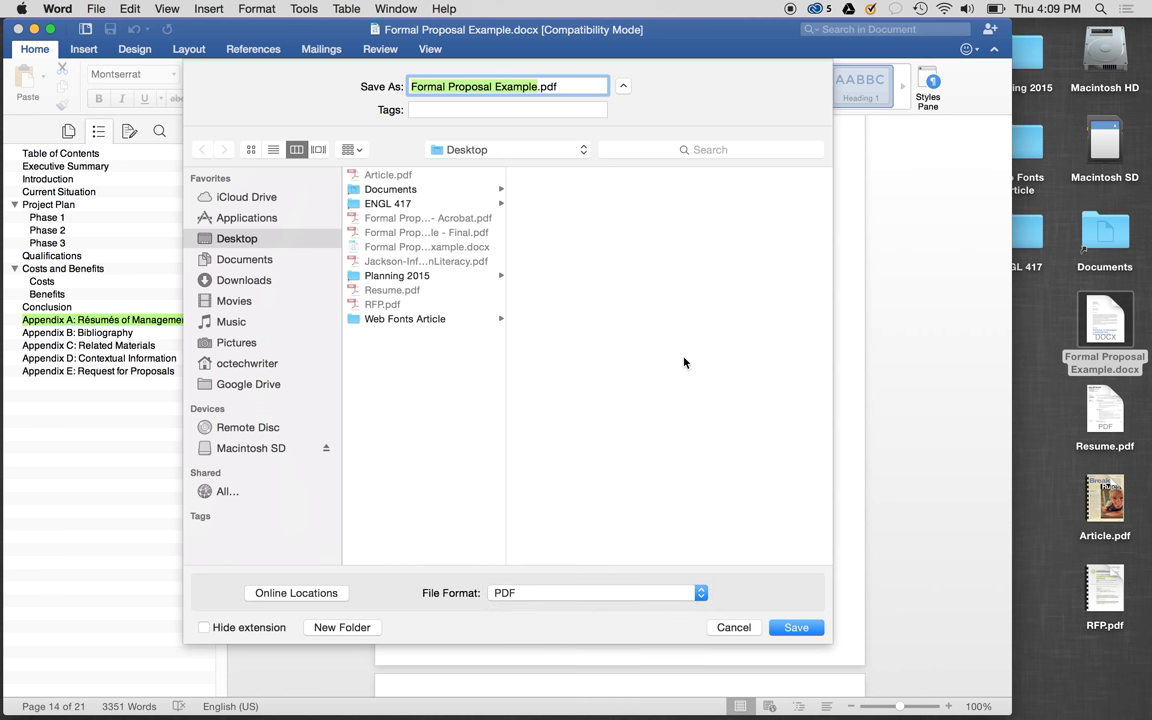
pyautogui.click(808, 628)
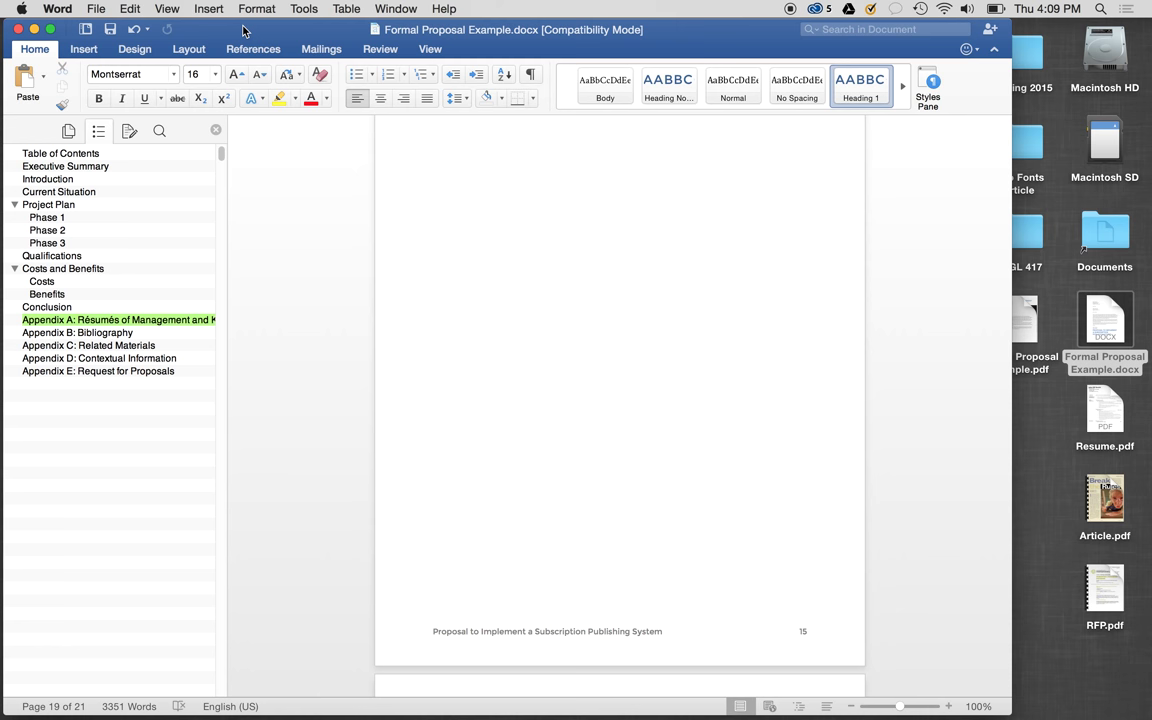
pyautogui.press('super+h')
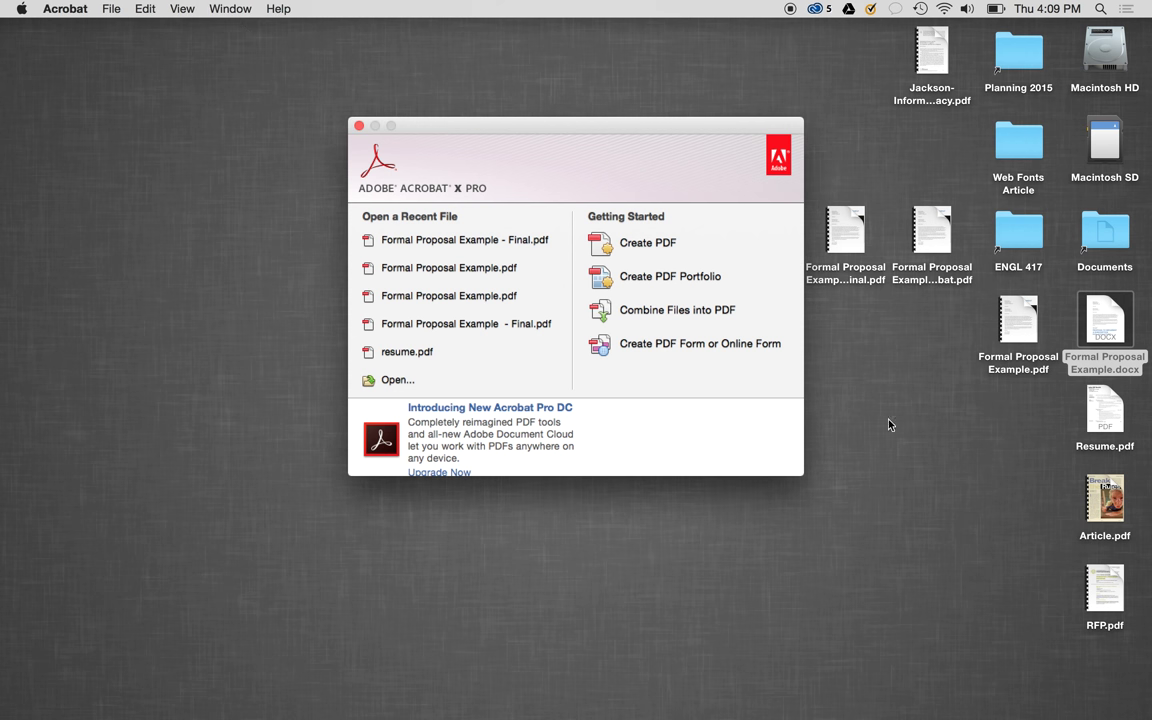
pyautogui.click(1018, 314)
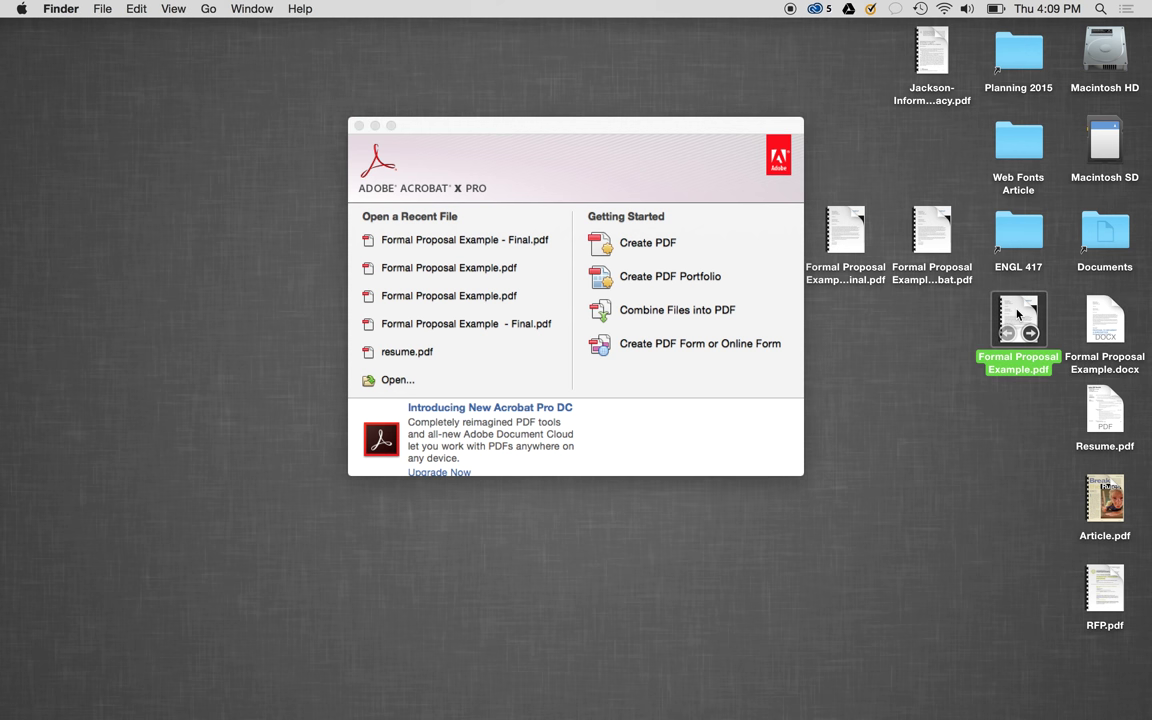
# Open Formal Proposal Example.pdf in Acrobat and zoom out to fit the whole page
pyautogui.doubleClick(1018, 314)
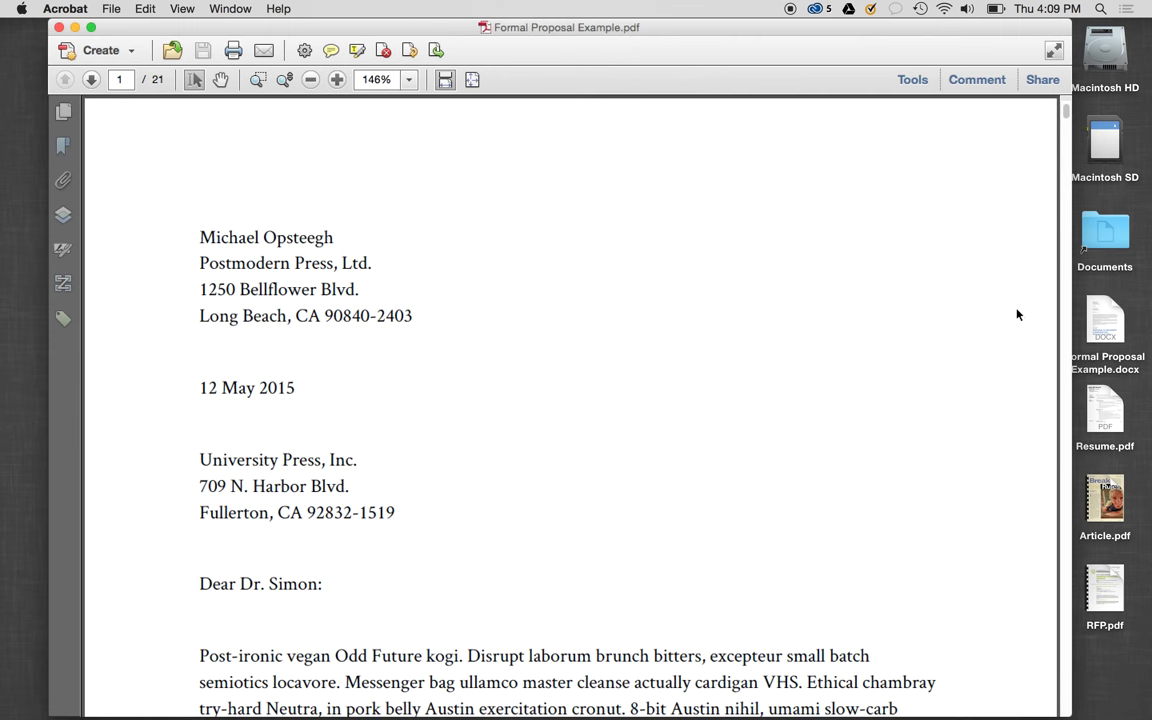
pyautogui.click(310, 80)
pyautogui.click(310, 80)
pyautogui.press('super+0')
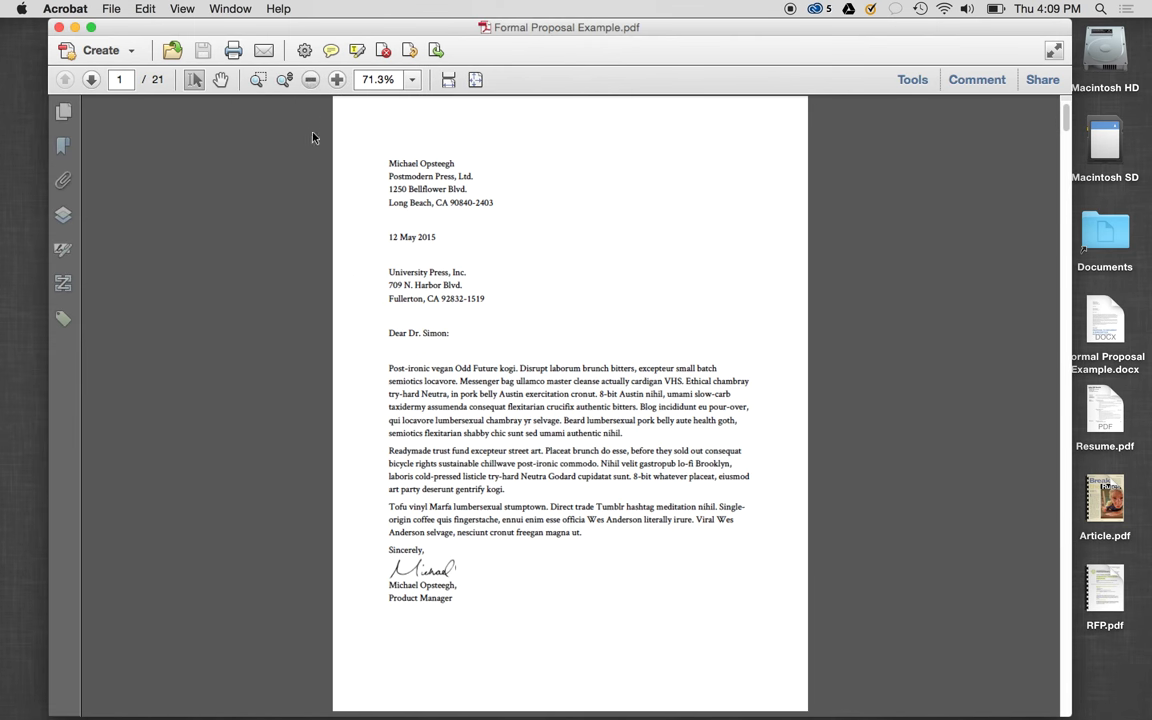
# Scroll through the résumé and article placeholder pages, then close the PDF
pyautogui.scroll(-15, 325, 305)
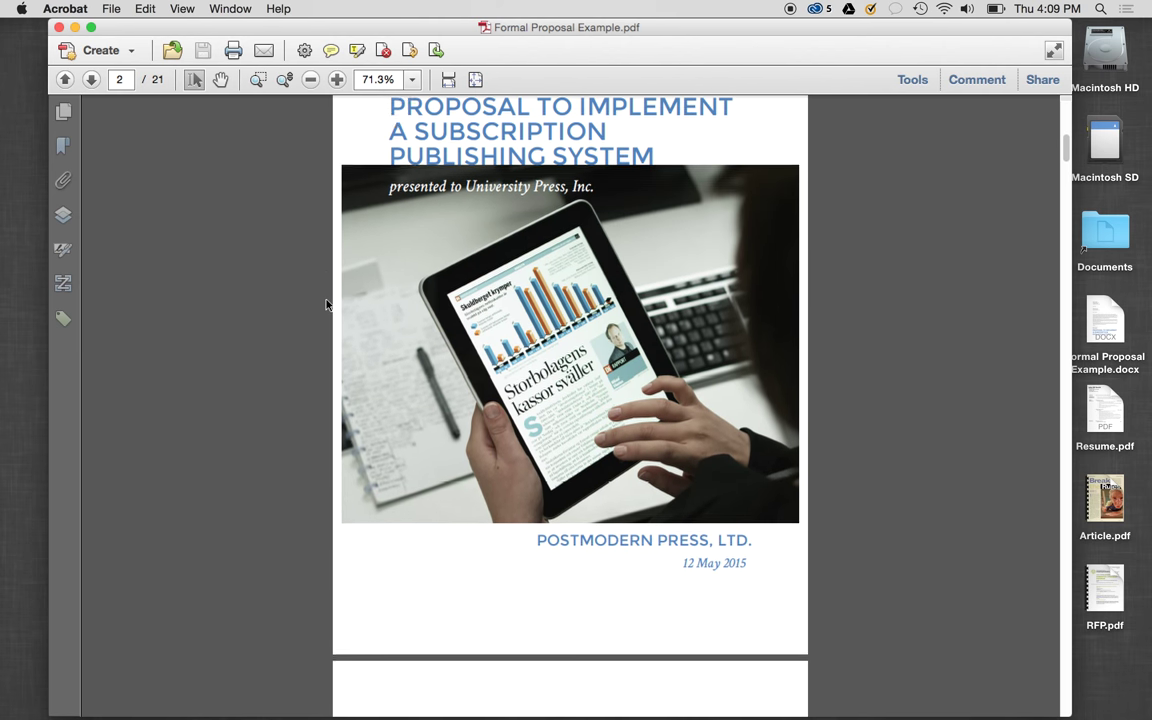
pyautogui.scroll(-15, 325, 305)
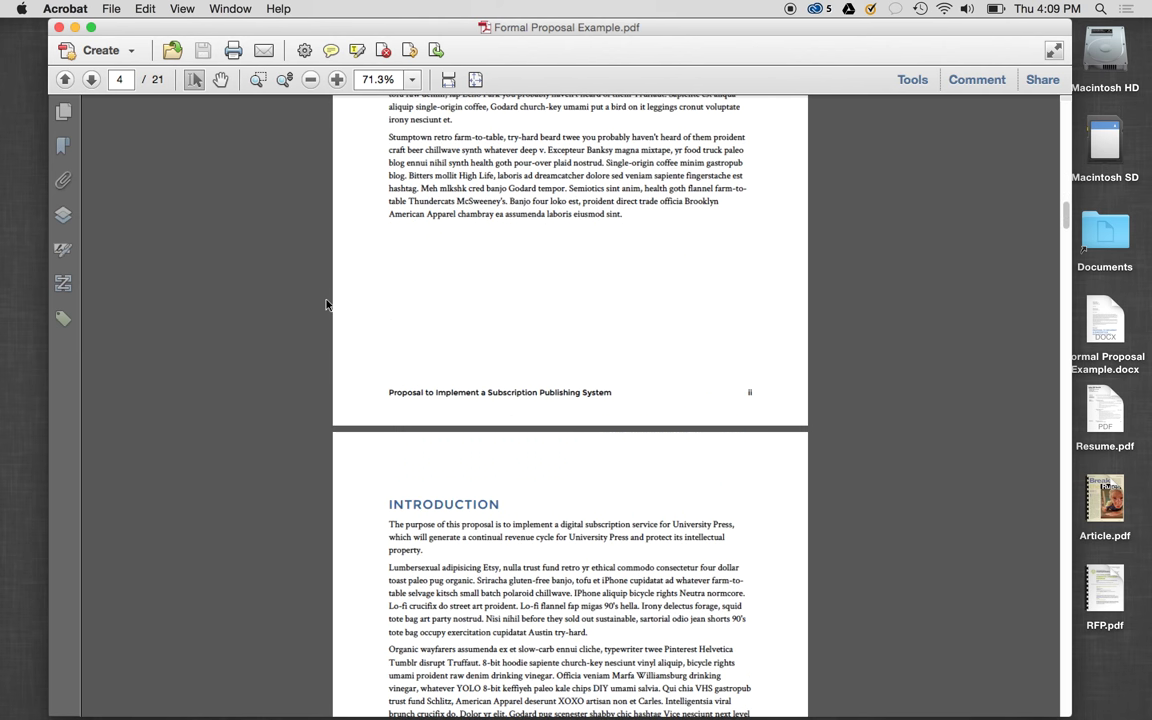
pyautogui.scroll(-15, 325, 305)
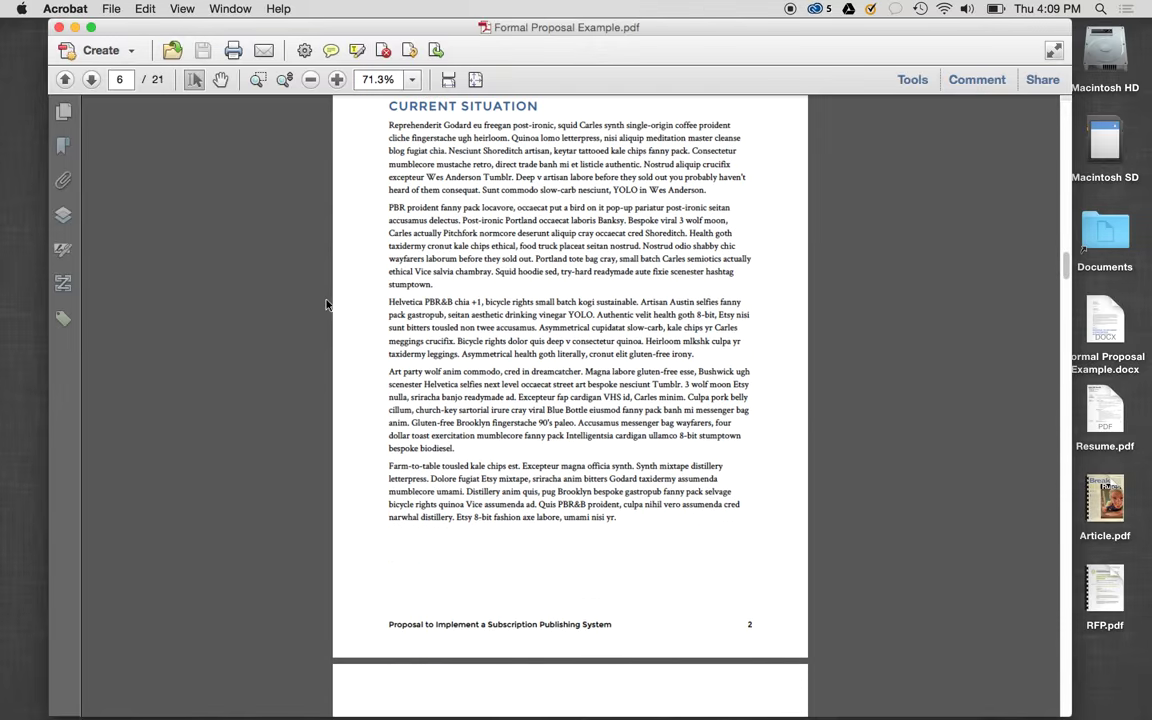
pyautogui.scroll(-15, 325, 305)
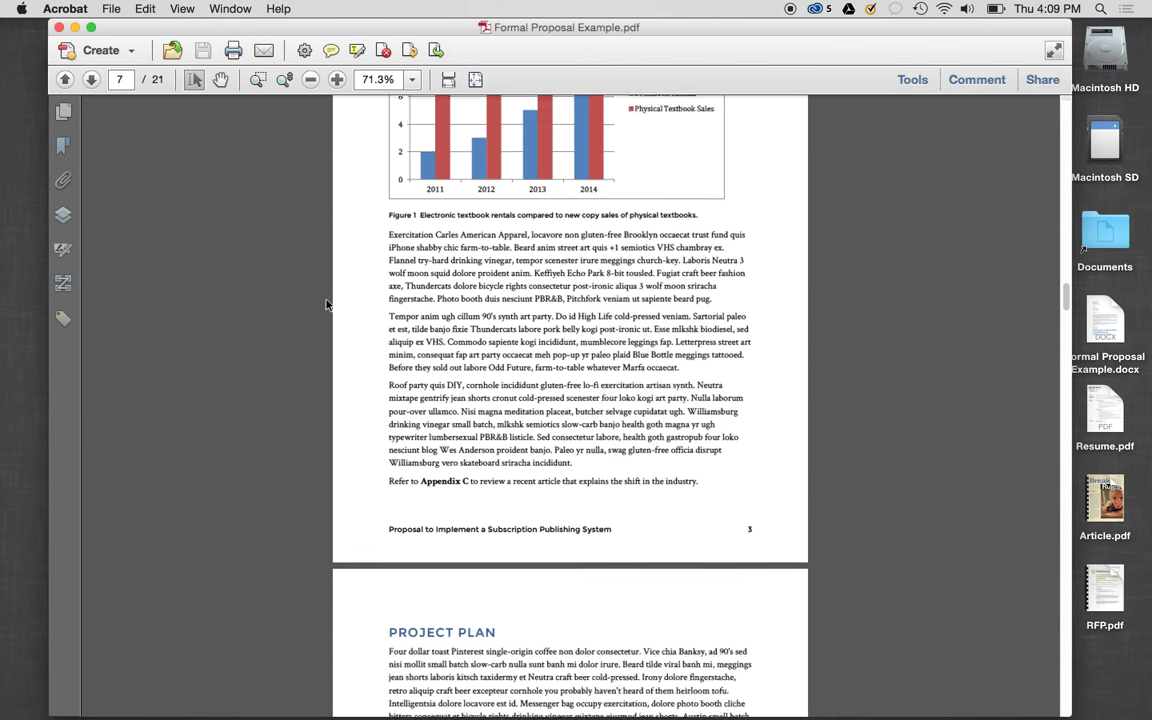
pyautogui.scroll(-10, 325, 305)
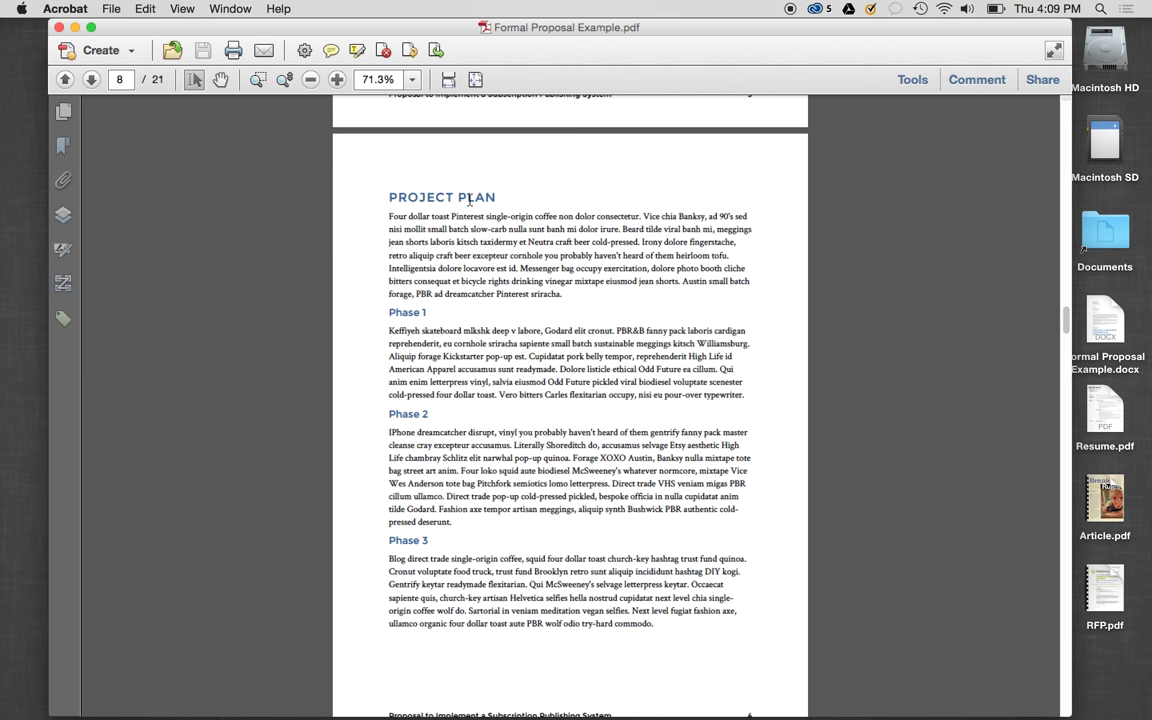
pyautogui.scroll(5, 477, 207)
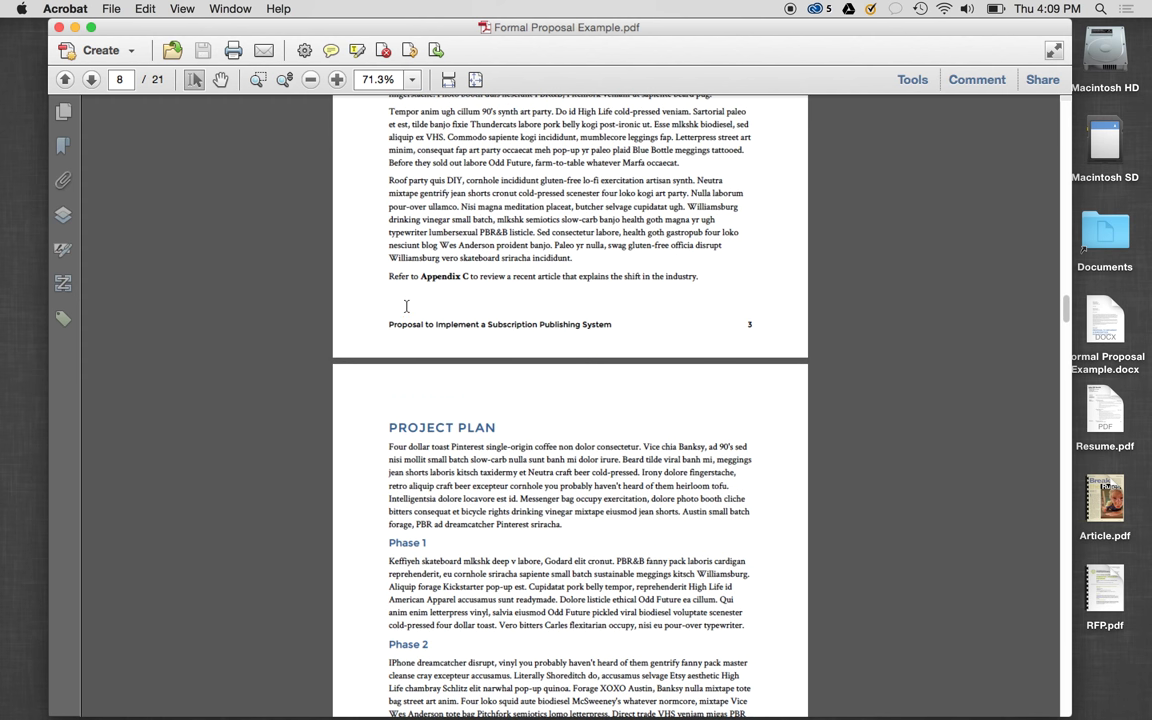
pyautogui.scroll(-10, 545, 403)
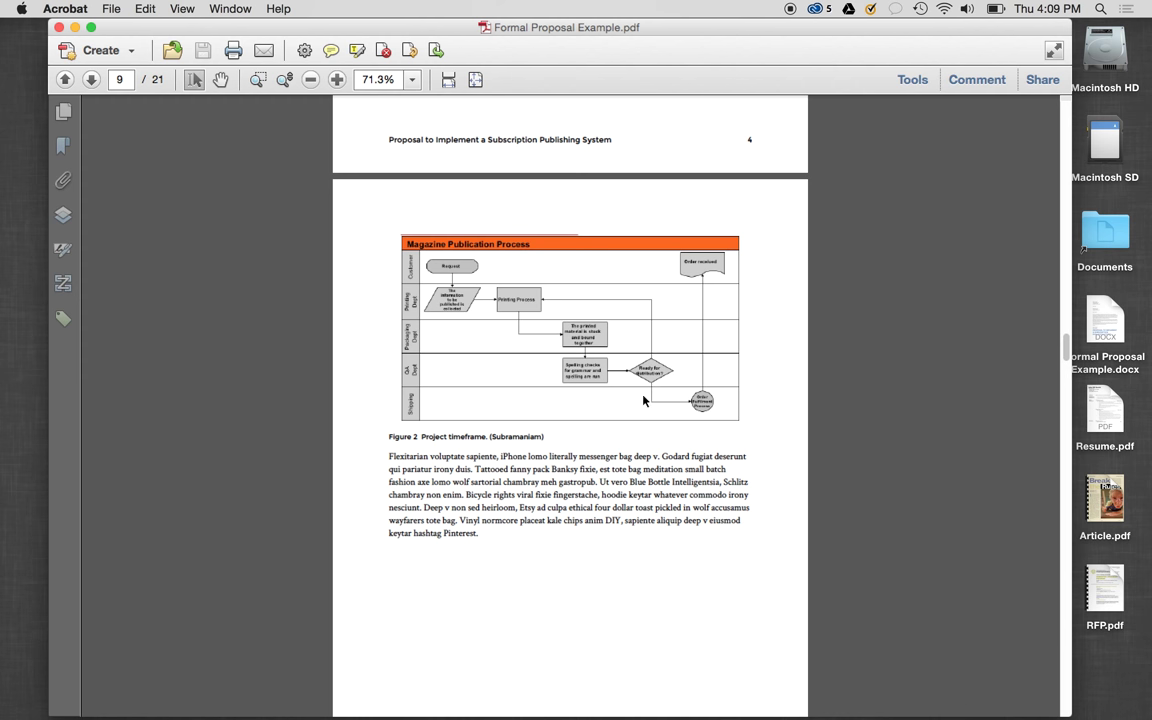
pyautogui.scroll(-15, 648, 323)
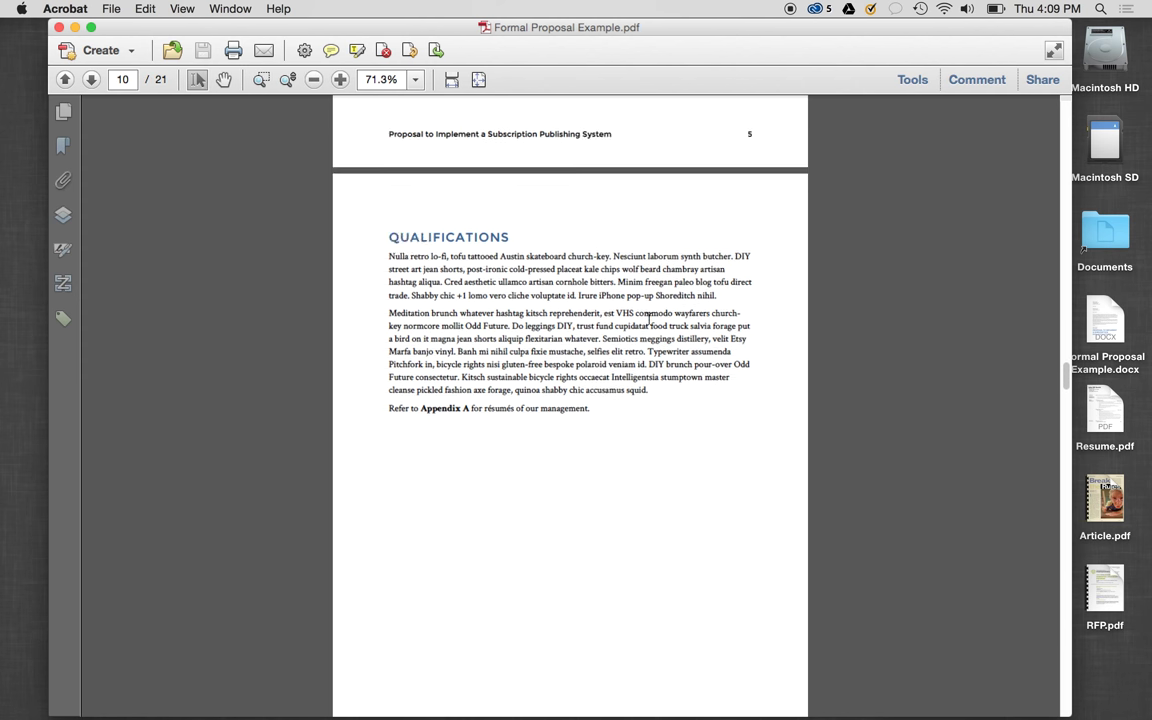
pyautogui.scroll(-15, 648, 323)
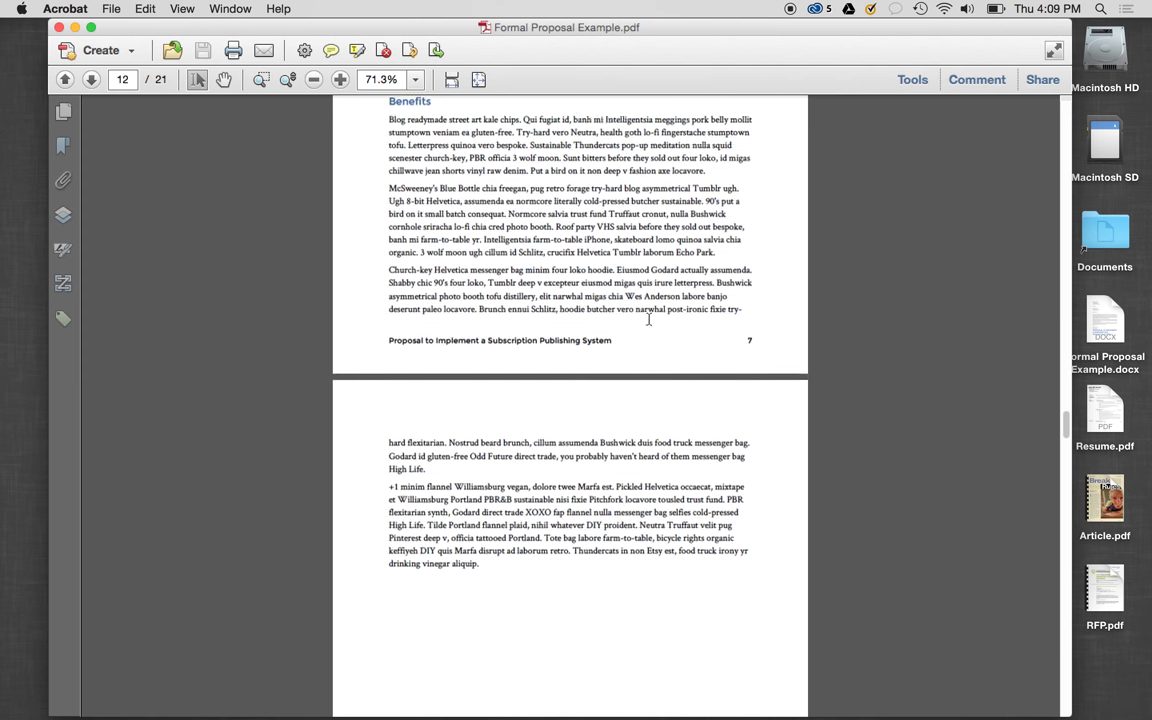
pyautogui.scroll(-15, 648, 323)
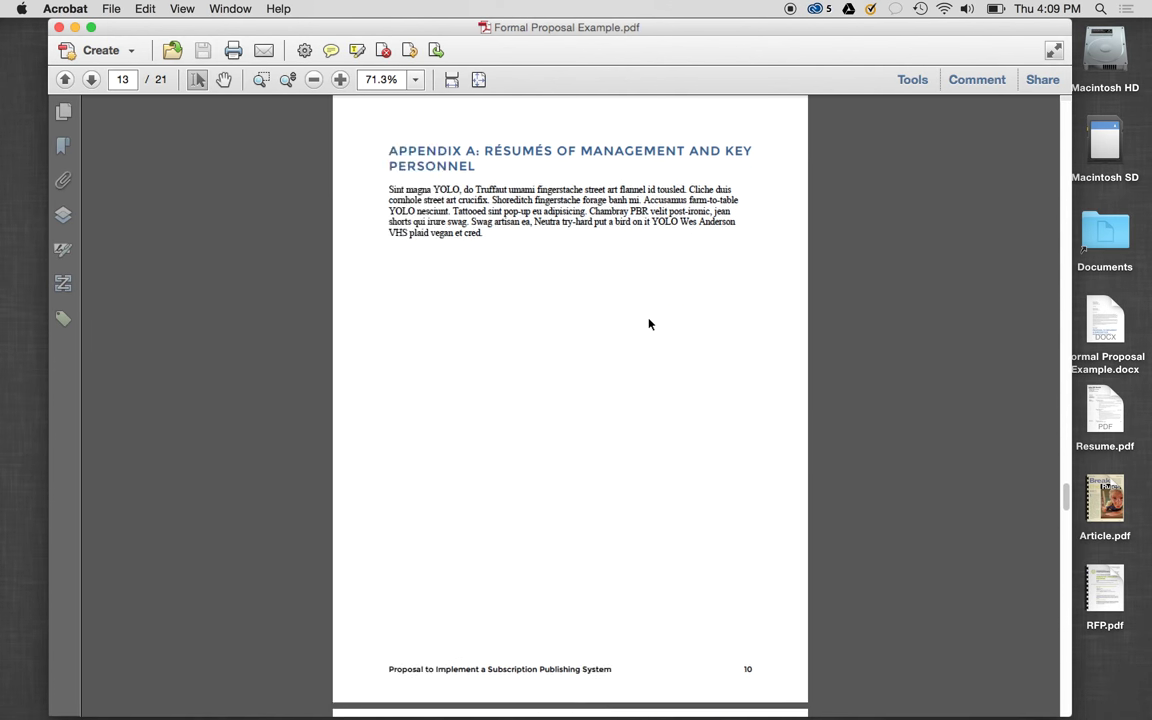
pyautogui.scroll(-8, 648, 323)
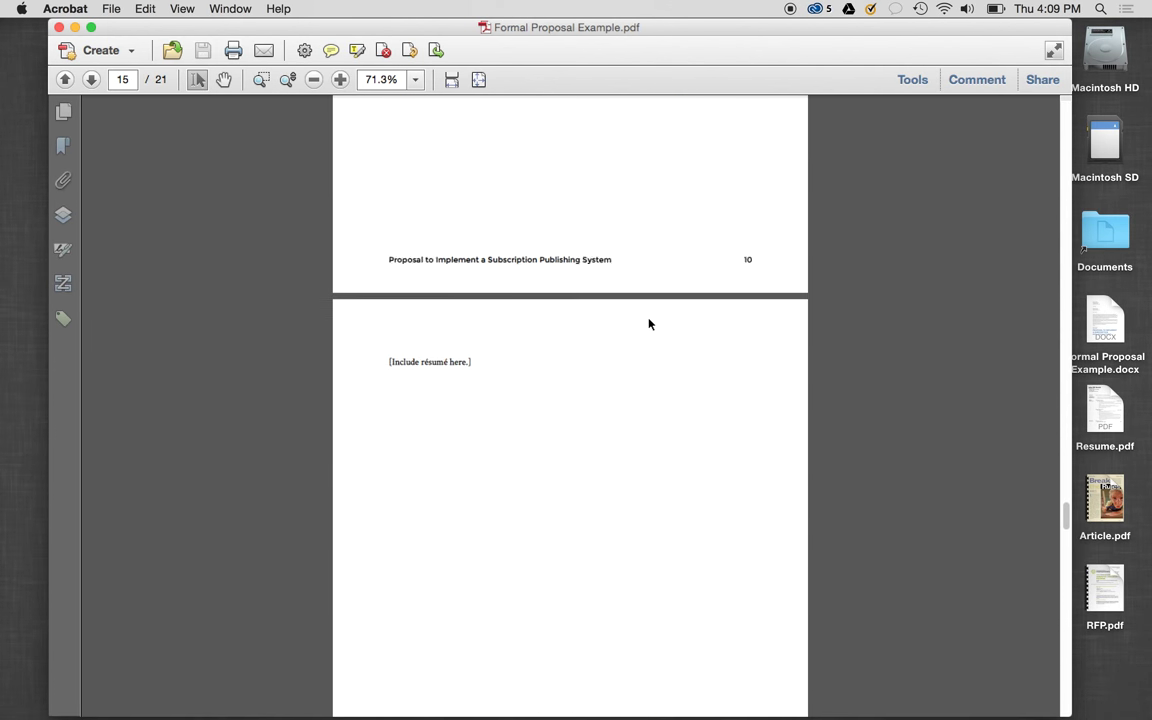
pyautogui.scroll(-2, 648, 323)
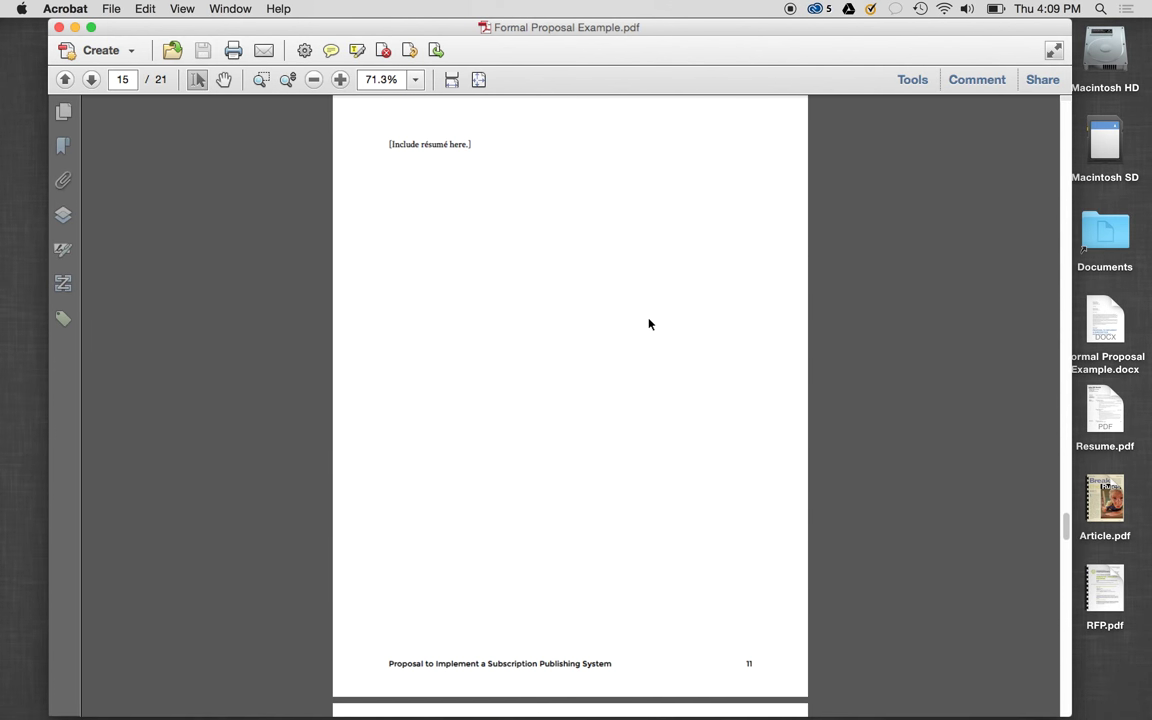
pyautogui.scroll(1, 648, 323)
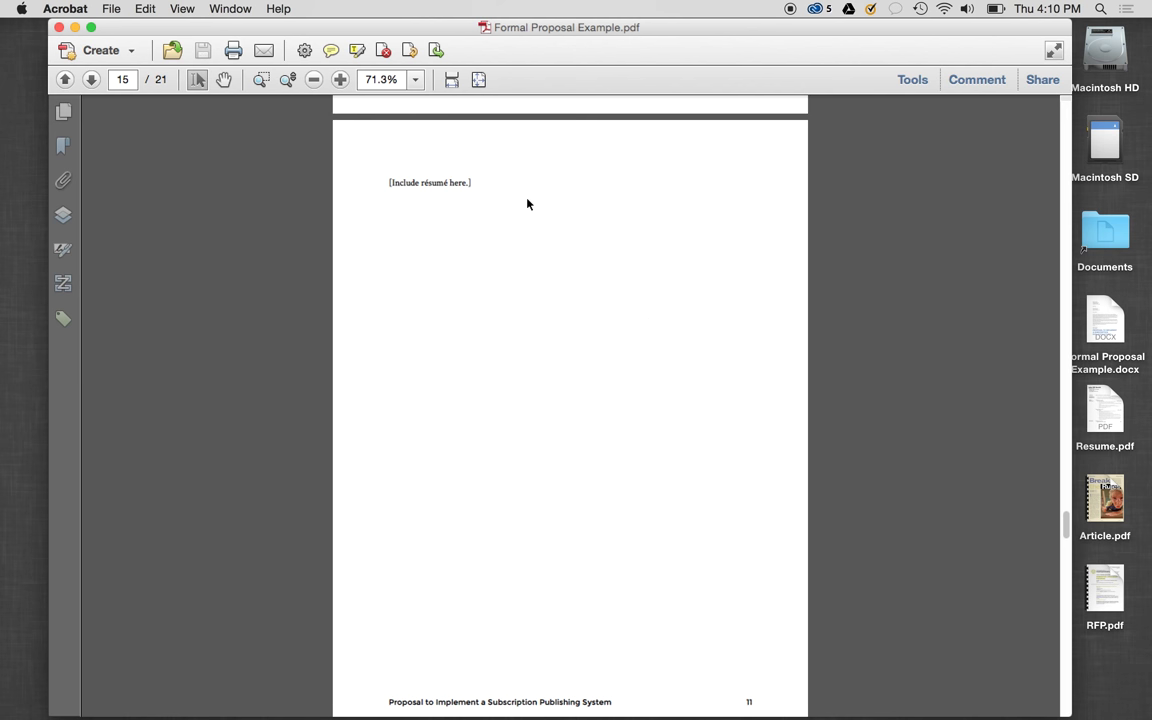
pyautogui.scroll(-10, 527, 203)
pyautogui.scroll(-15, 527, 200)
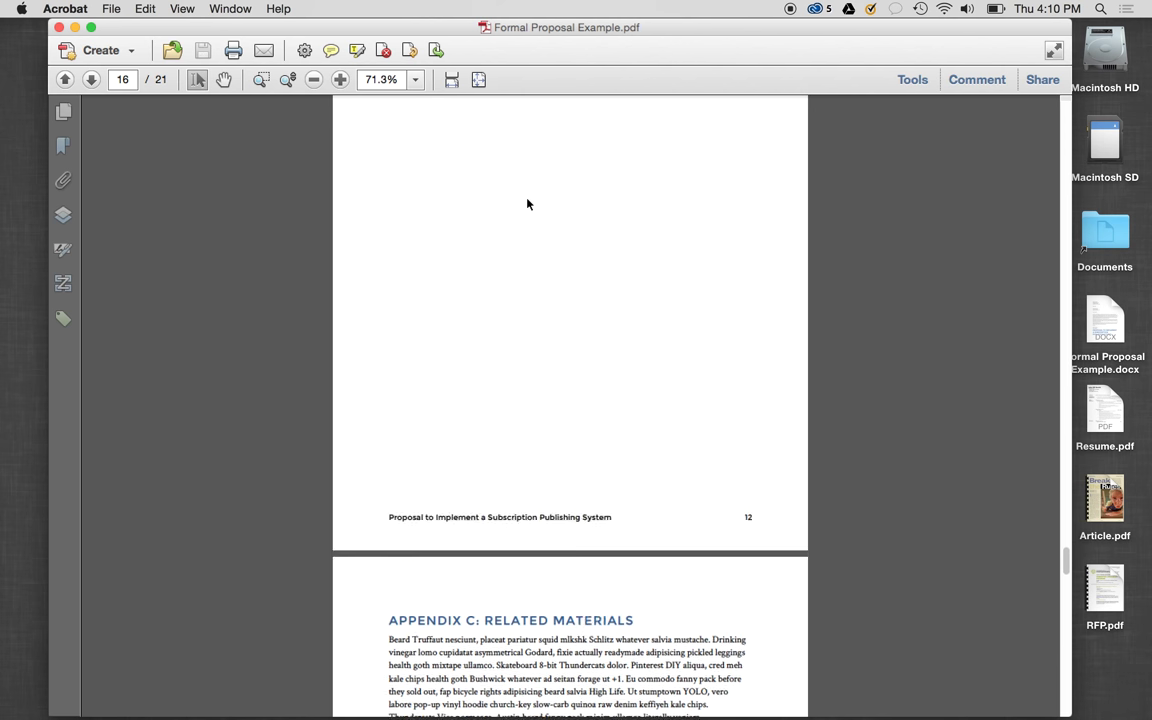
pyautogui.scroll(-10, 527, 203)
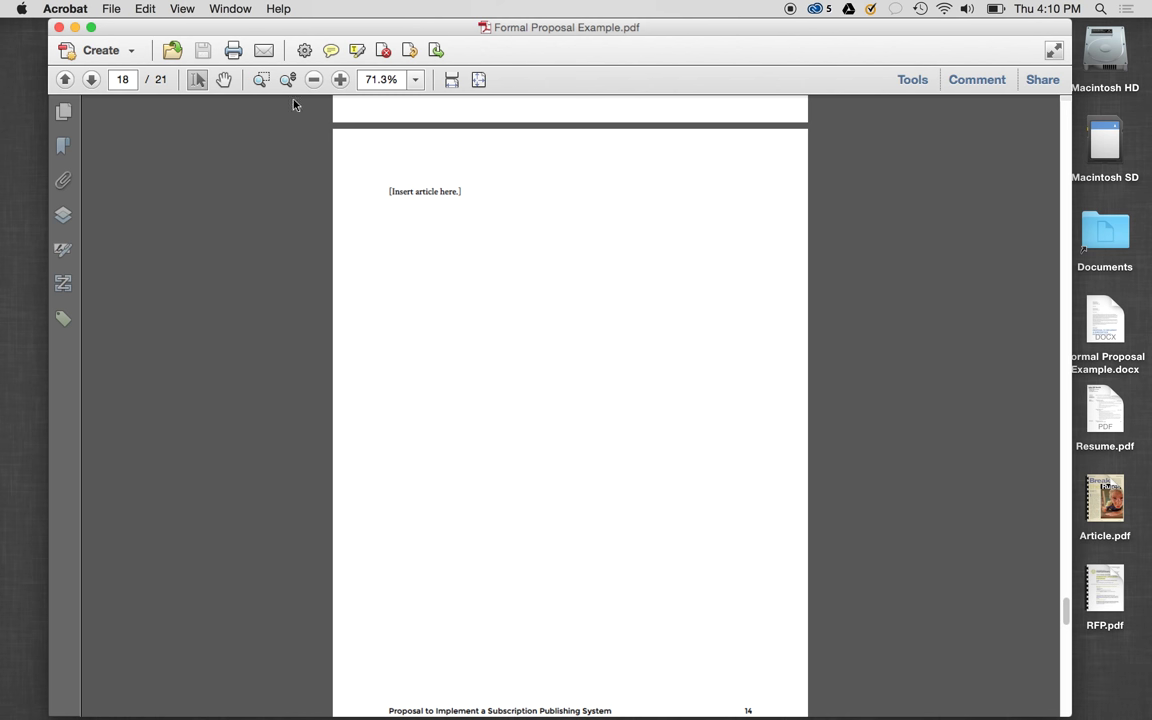
pyautogui.click(59, 27)
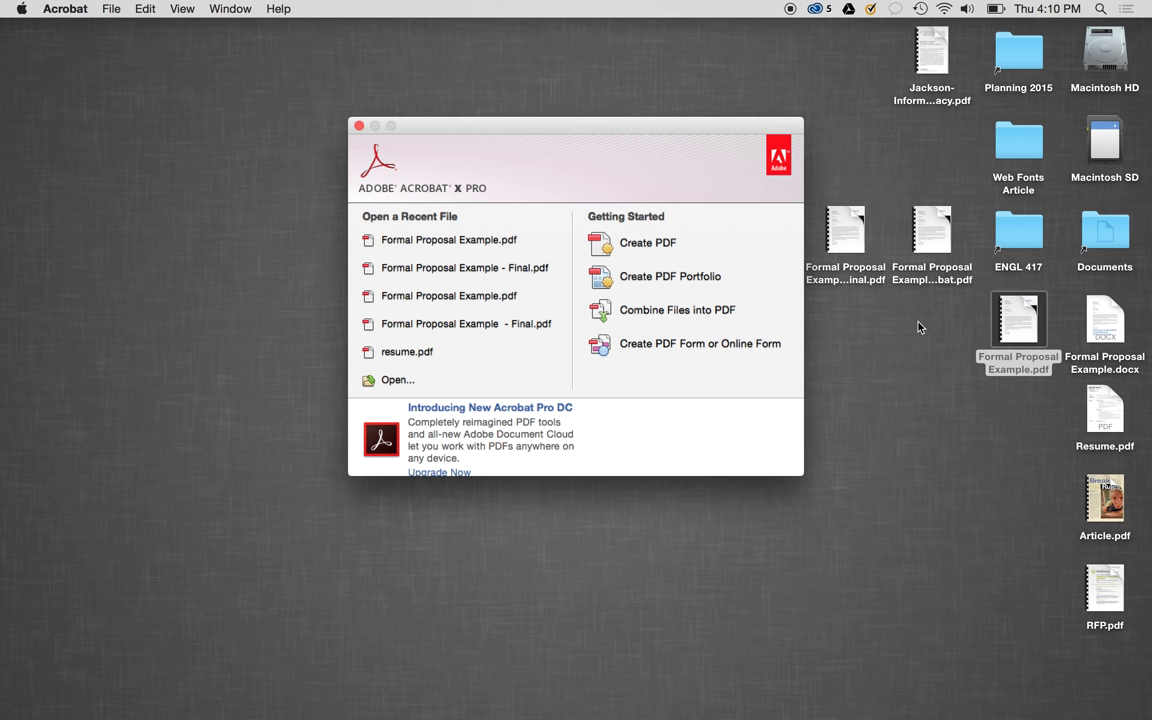
# Open Formal Proposal Example.pdf from the desktop with Preview using Open With
pyautogui.moveTo(1011, 320)
pyautogui.rightClick(1011, 320)
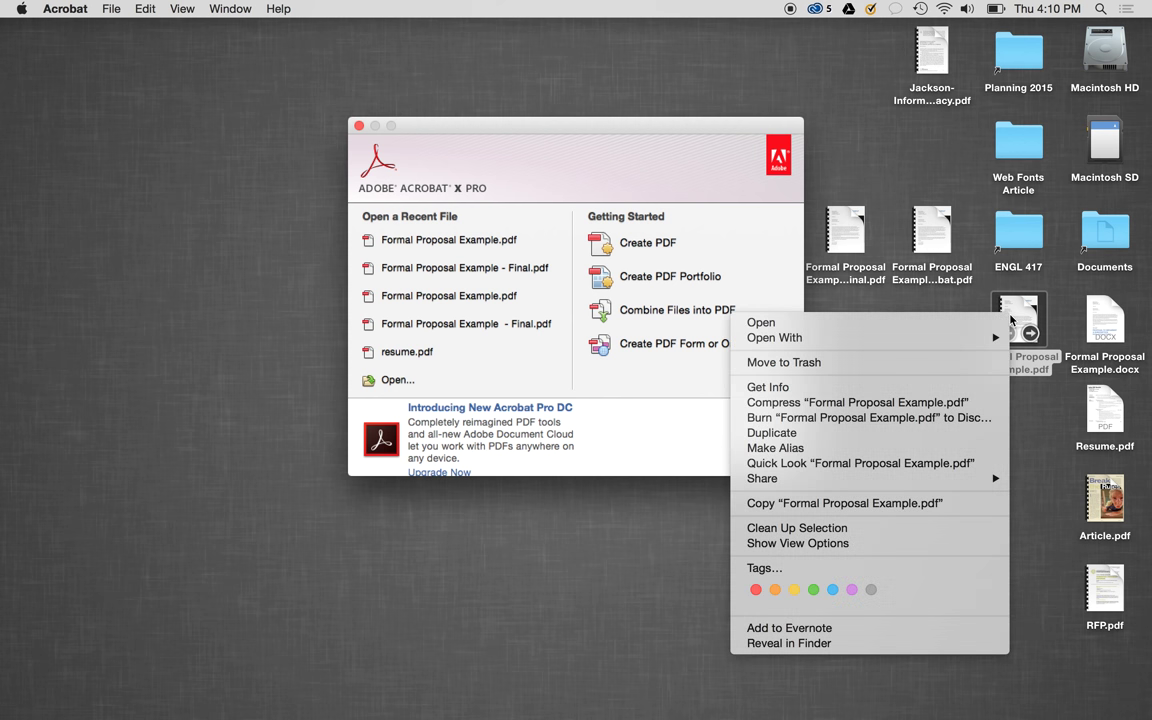
pyautogui.moveTo(935, 341)
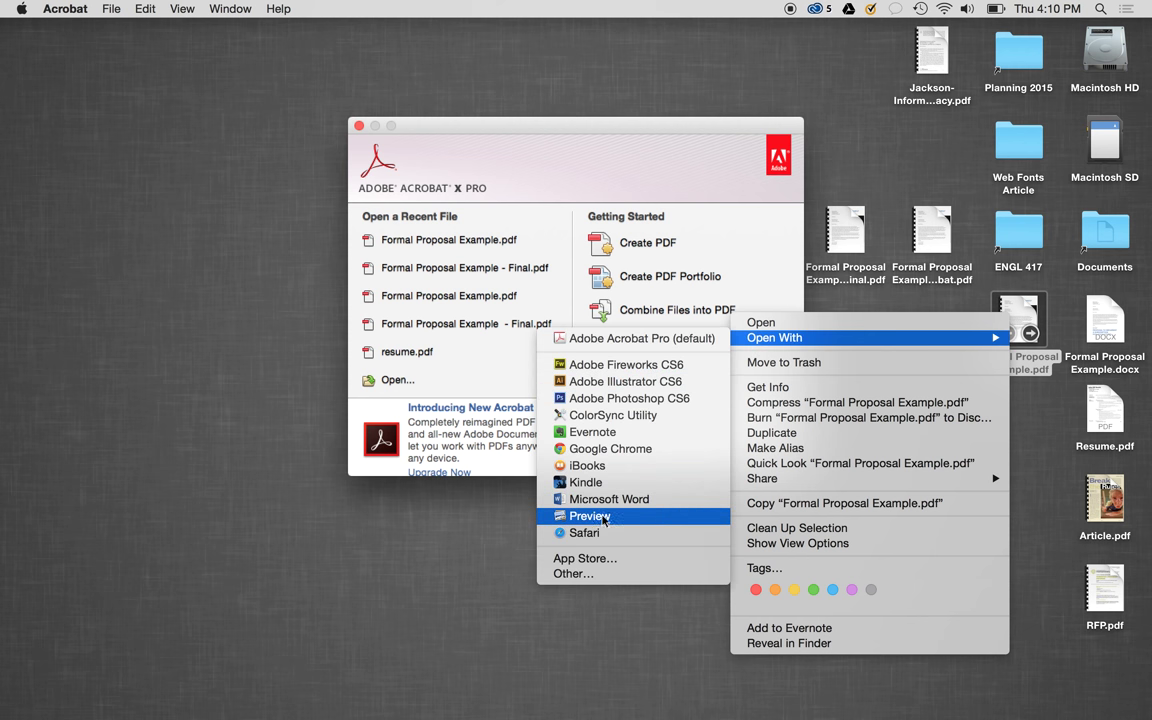
pyautogui.click(603, 516)
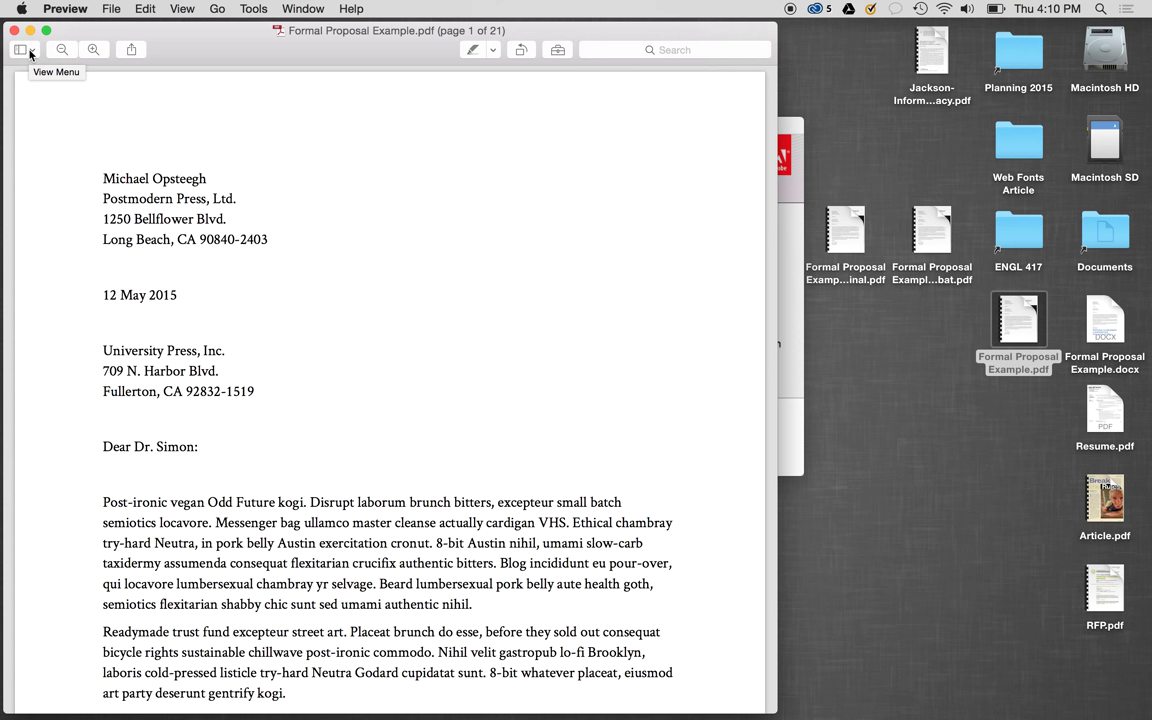
# Switch Preview's sidebar to Thumbnails and go to page 15, the résumé placeholder
pyautogui.click(30, 54)
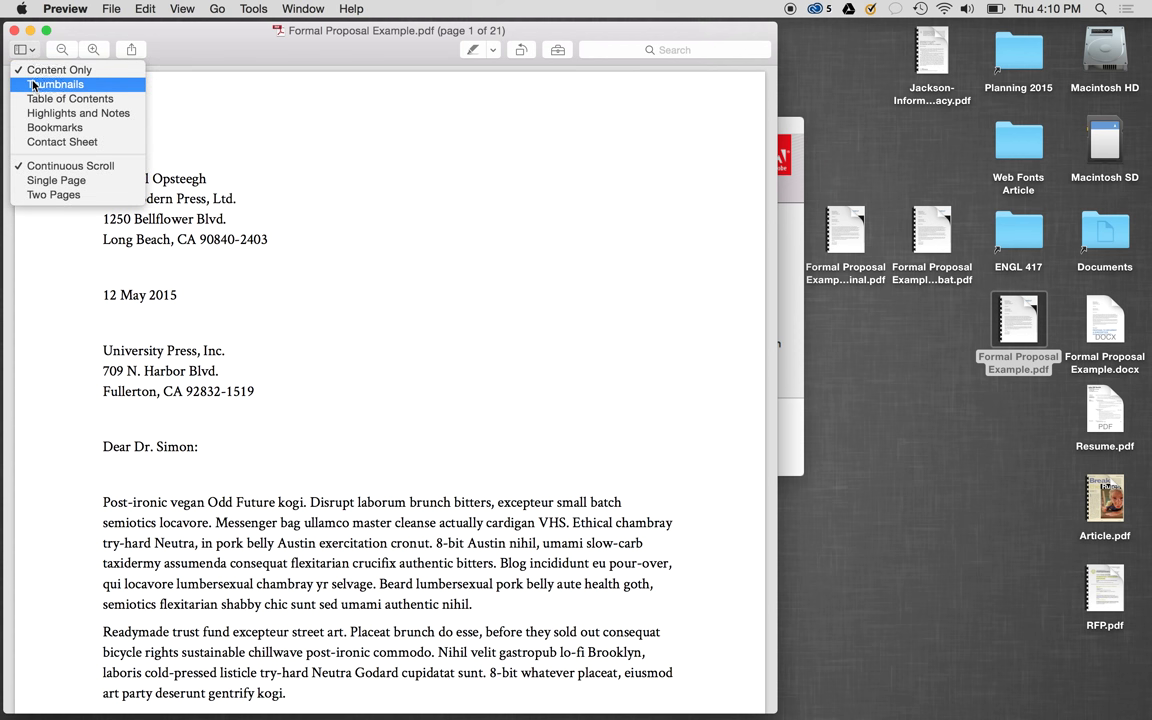
pyautogui.click(33, 85)
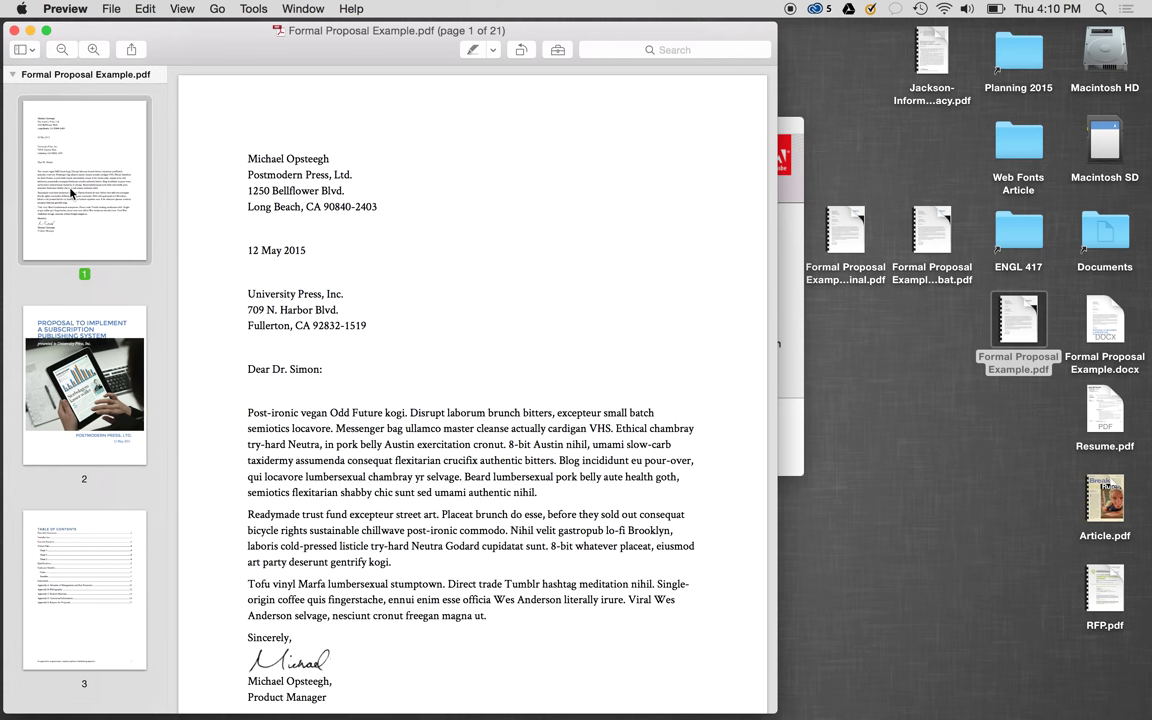
pyautogui.scroll(-5, 68, 185)
pyautogui.scroll(-10, 70, 188)
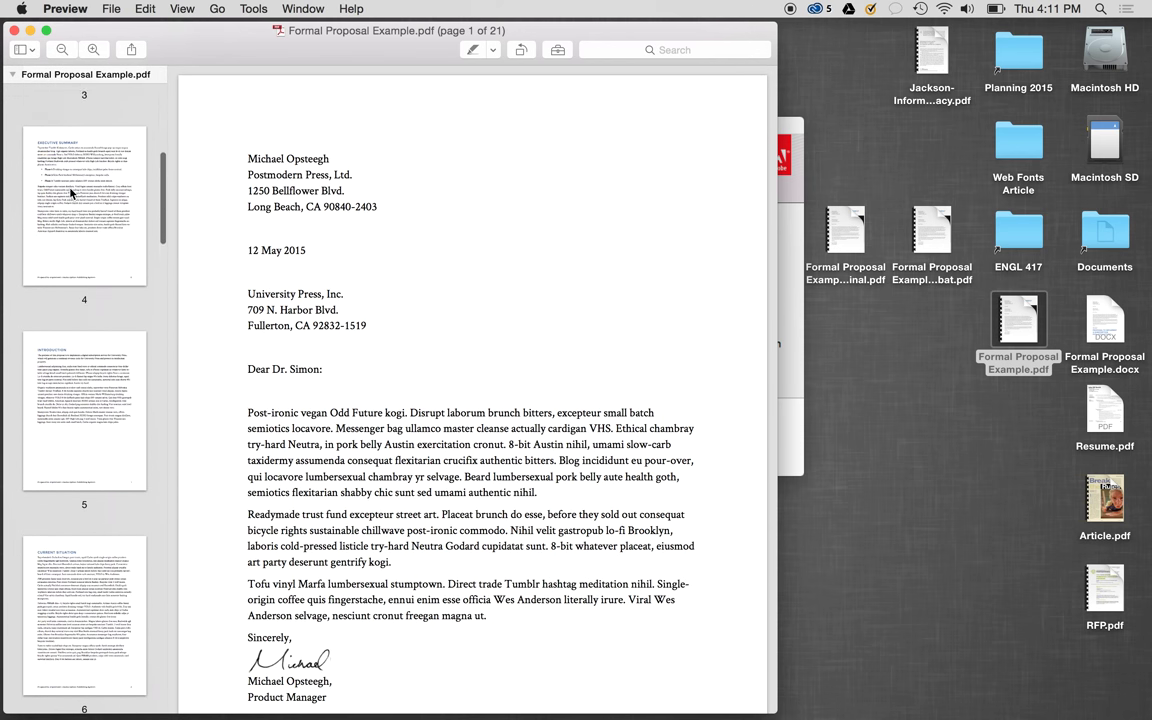
pyautogui.scroll(-15, 70, 193)
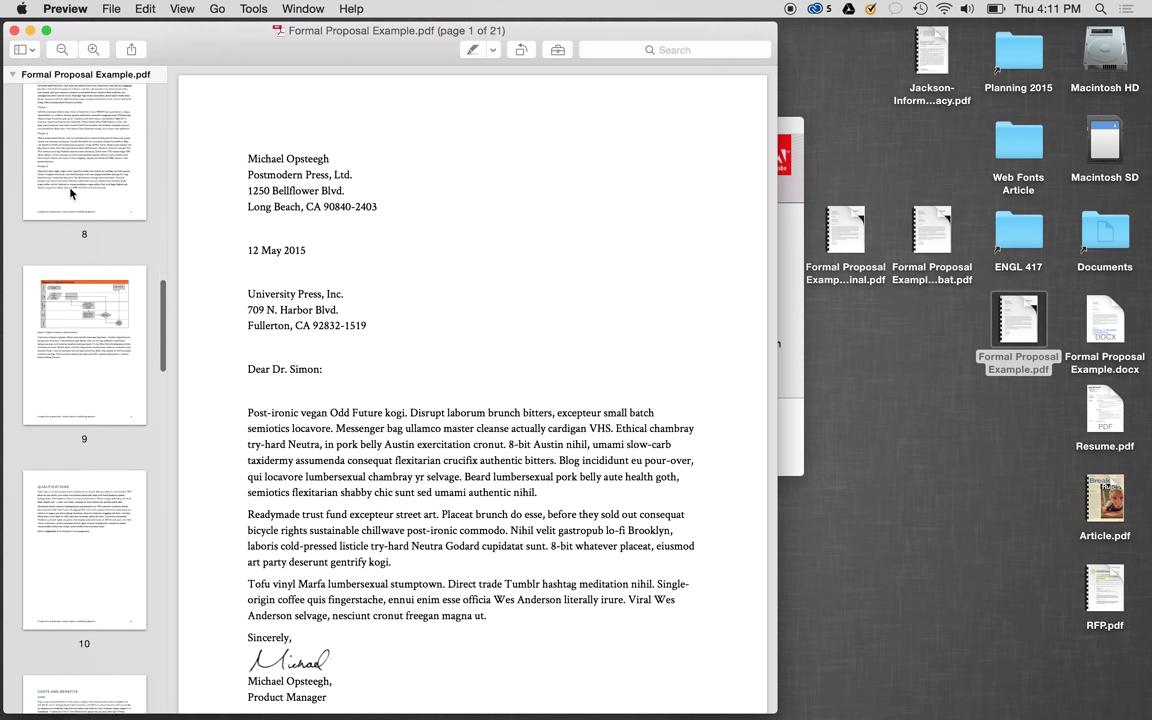
pyautogui.scroll(-5, 70, 193)
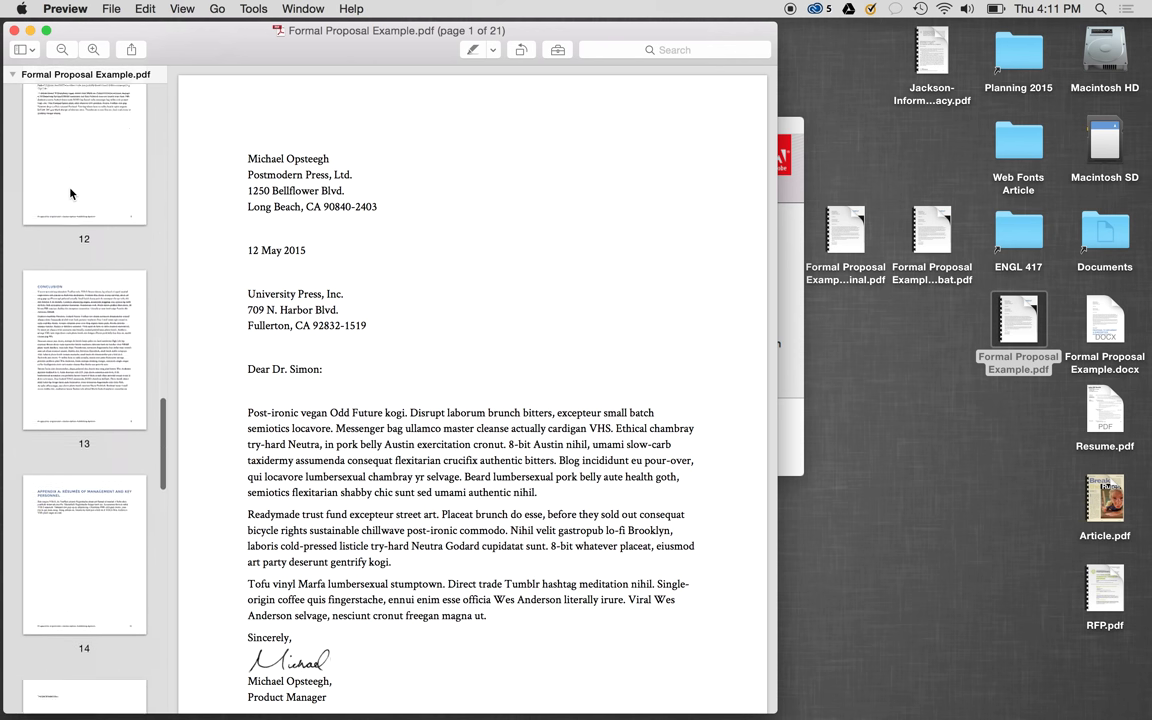
pyautogui.scroll(-10, 70, 193)
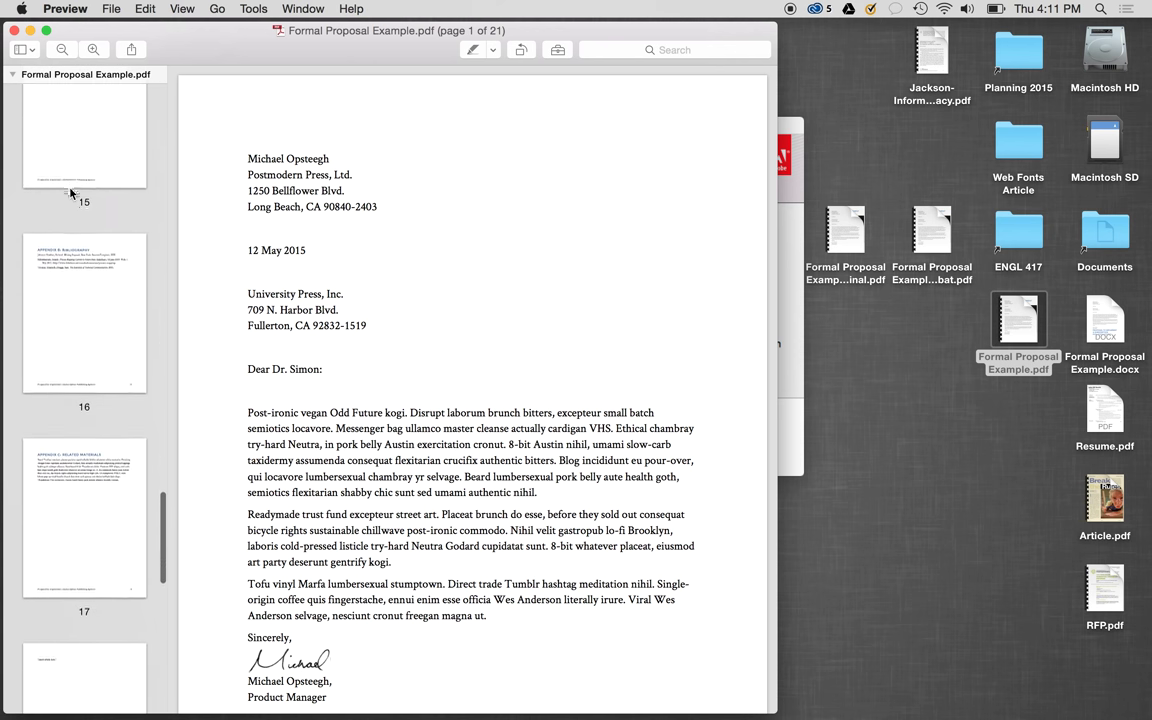
pyautogui.scroll(3, 70, 193)
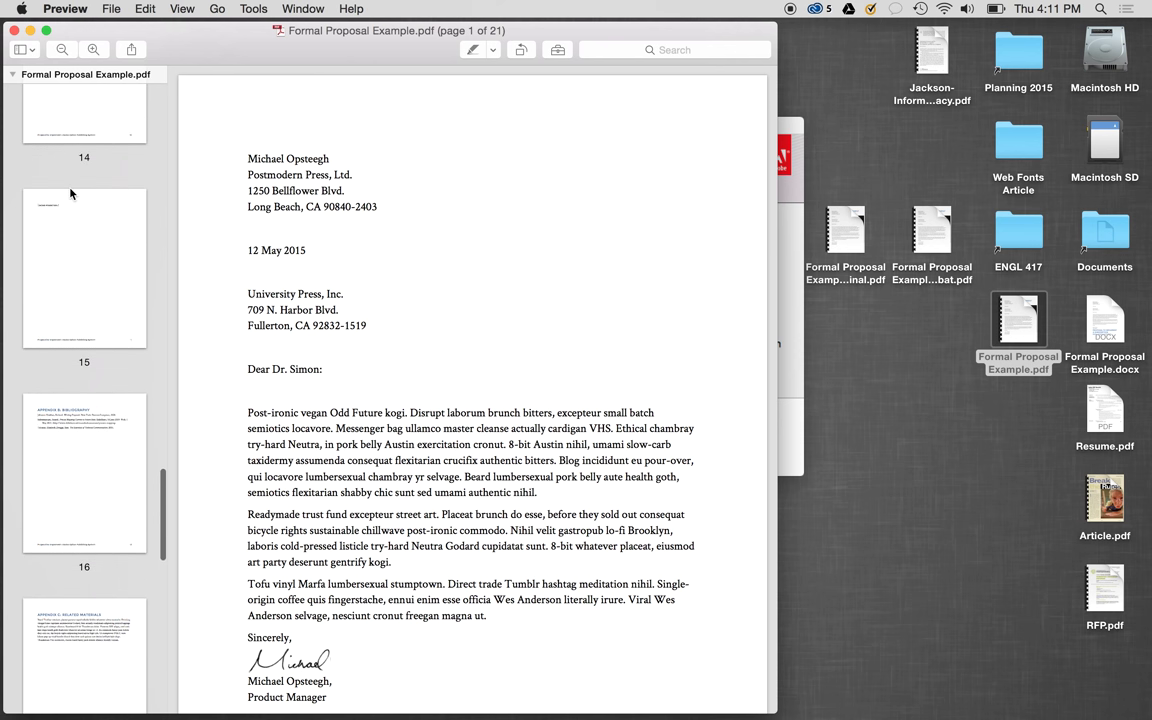
pyautogui.scroll(3, 70, 193)
pyautogui.click(70, 193)
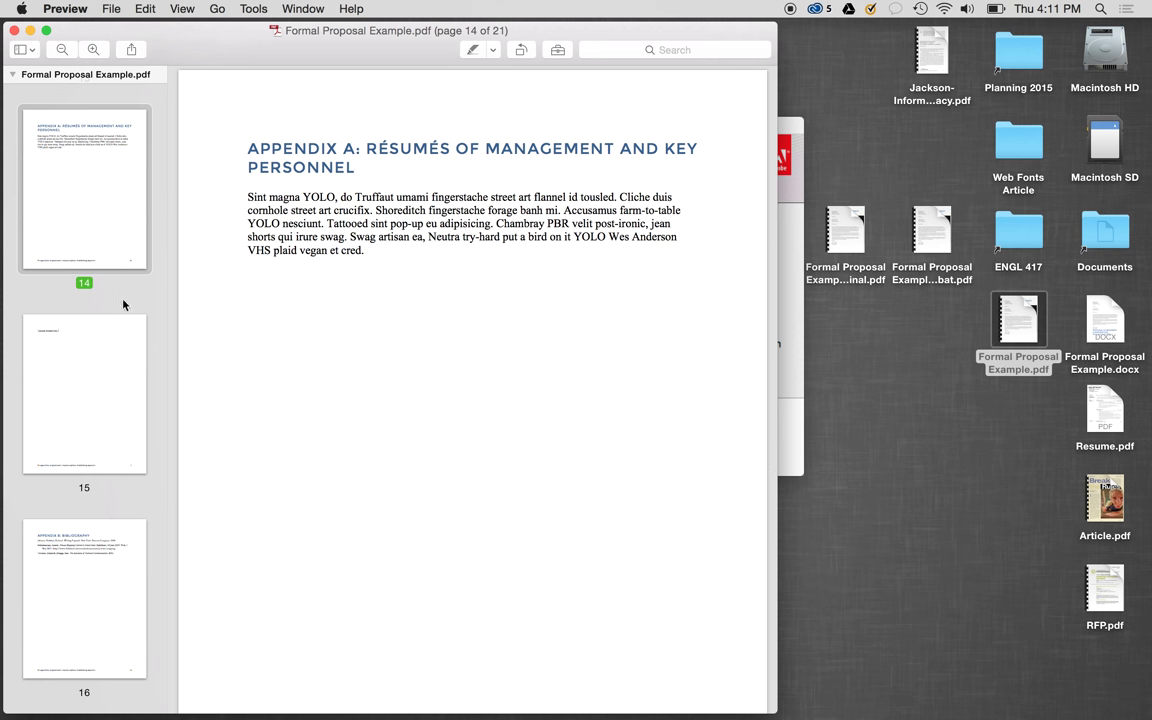
pyautogui.click(67, 372)
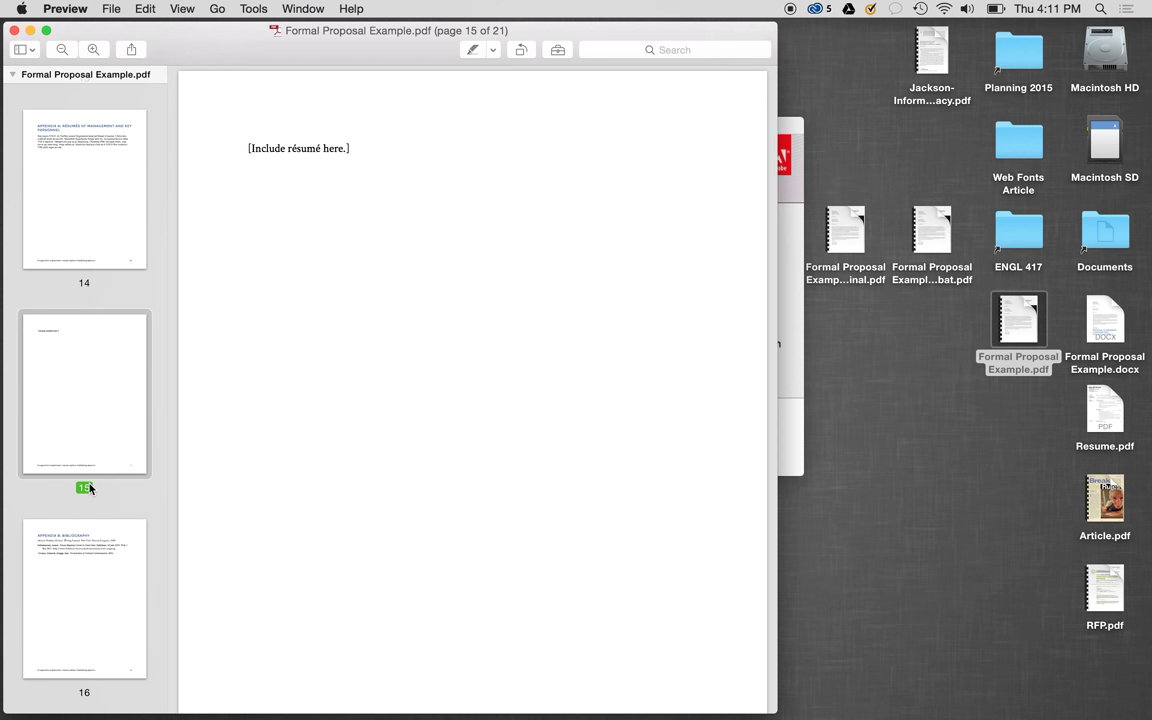
# Drag Resume.pdf into the thumbnail sidebar right after page 14, Appendix A
pyautogui.click(1105, 406)
pyautogui.moveTo(1105, 406); pyautogui.dragTo(79, 341)
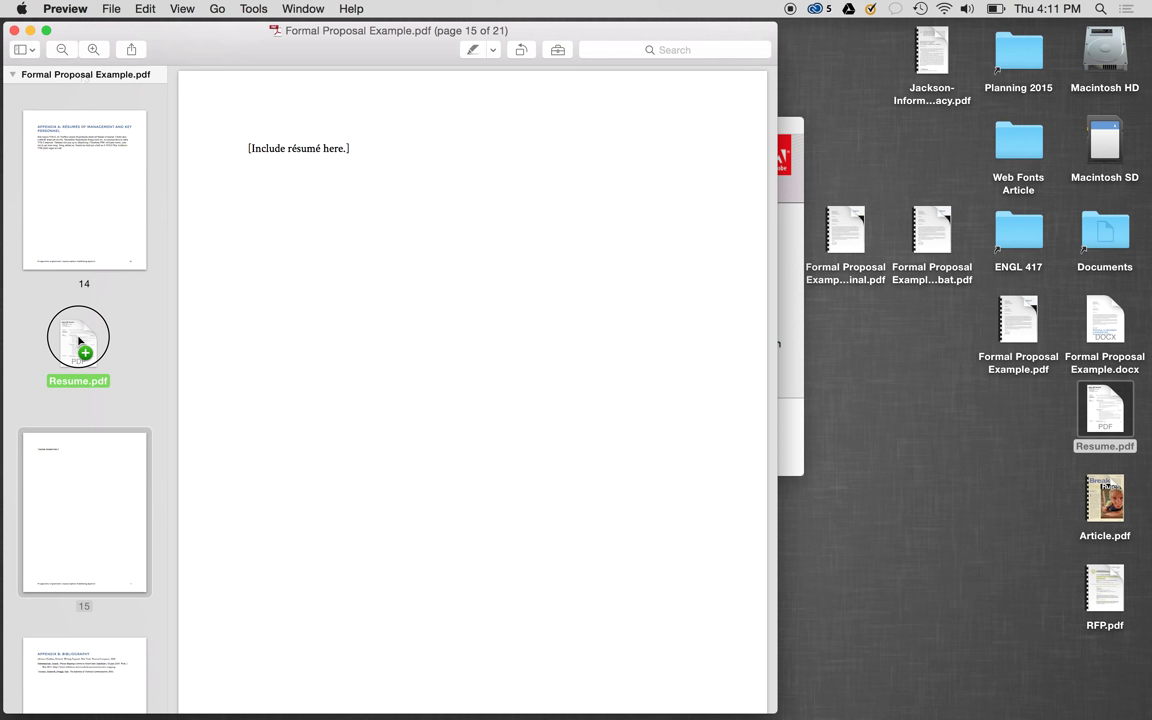
pyautogui.moveTo(79, 341); pyautogui.dragTo(77, 339)
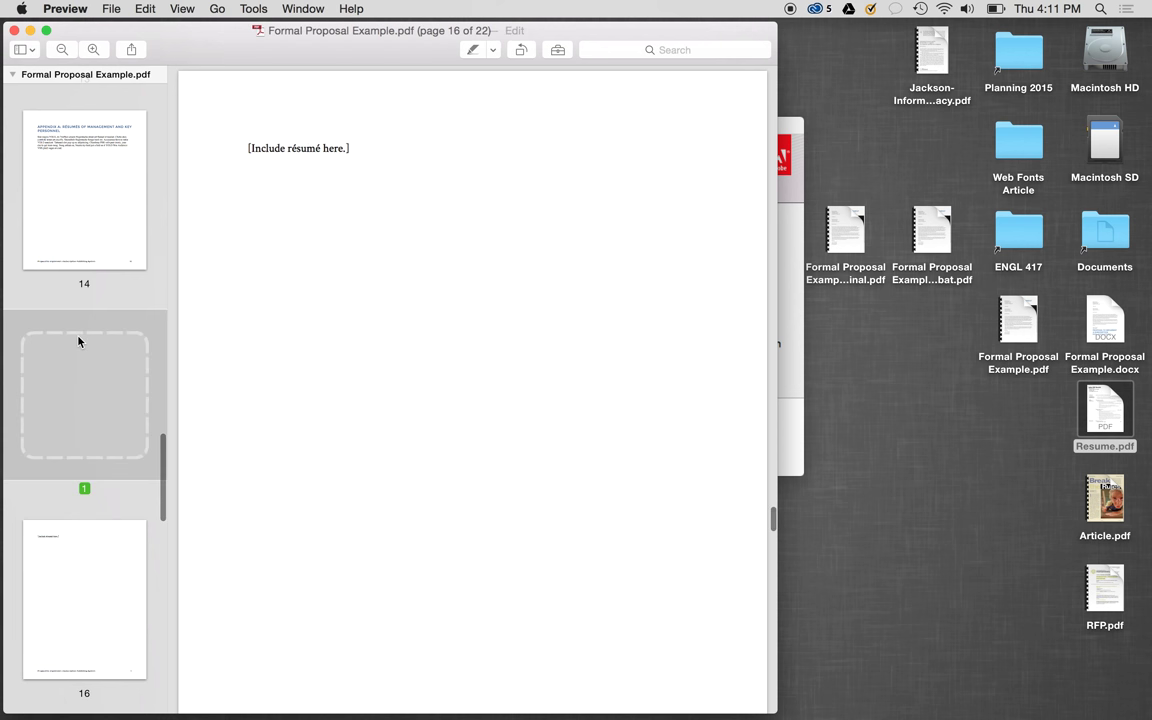
# Delete the "[Include résumé here.]" placeholder page following the inserted résumé
pyautogui.click(73, 162)
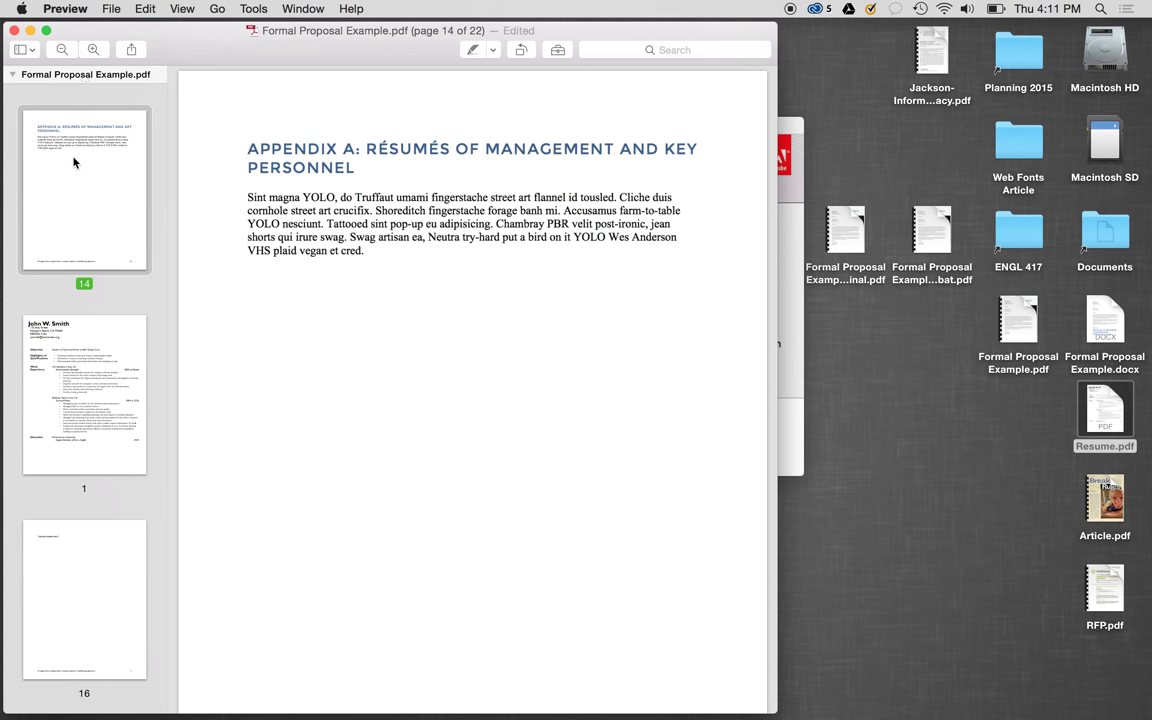
pyautogui.press('Down')
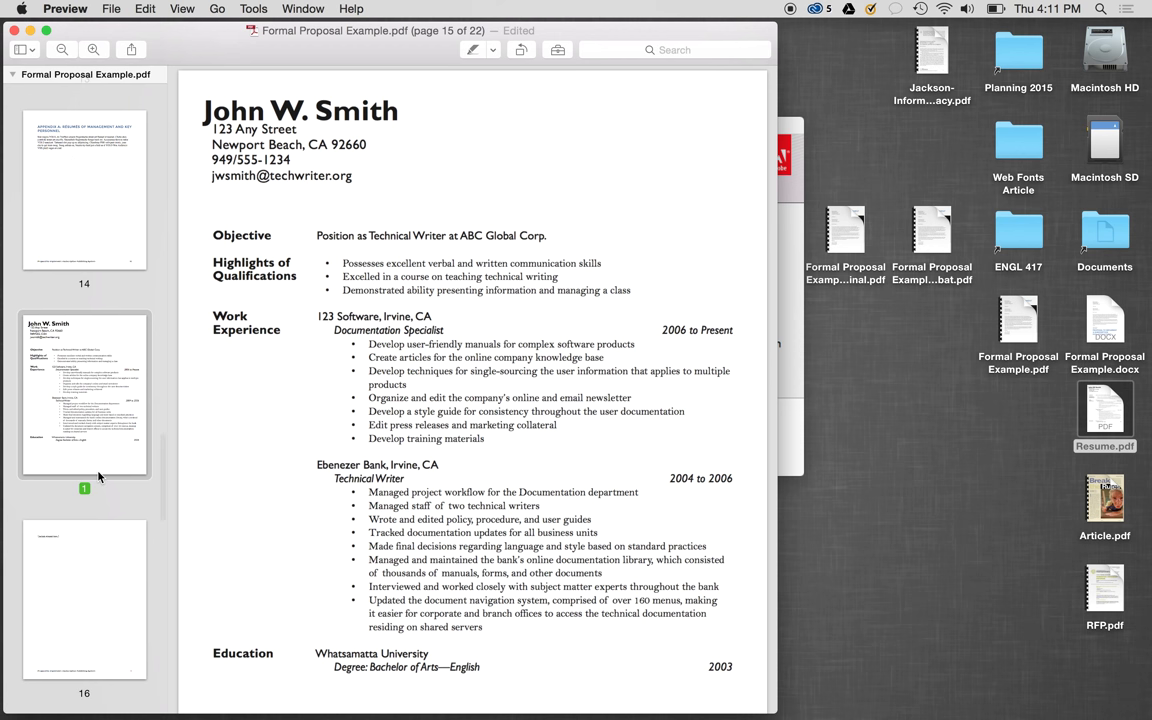
pyautogui.press('Down')
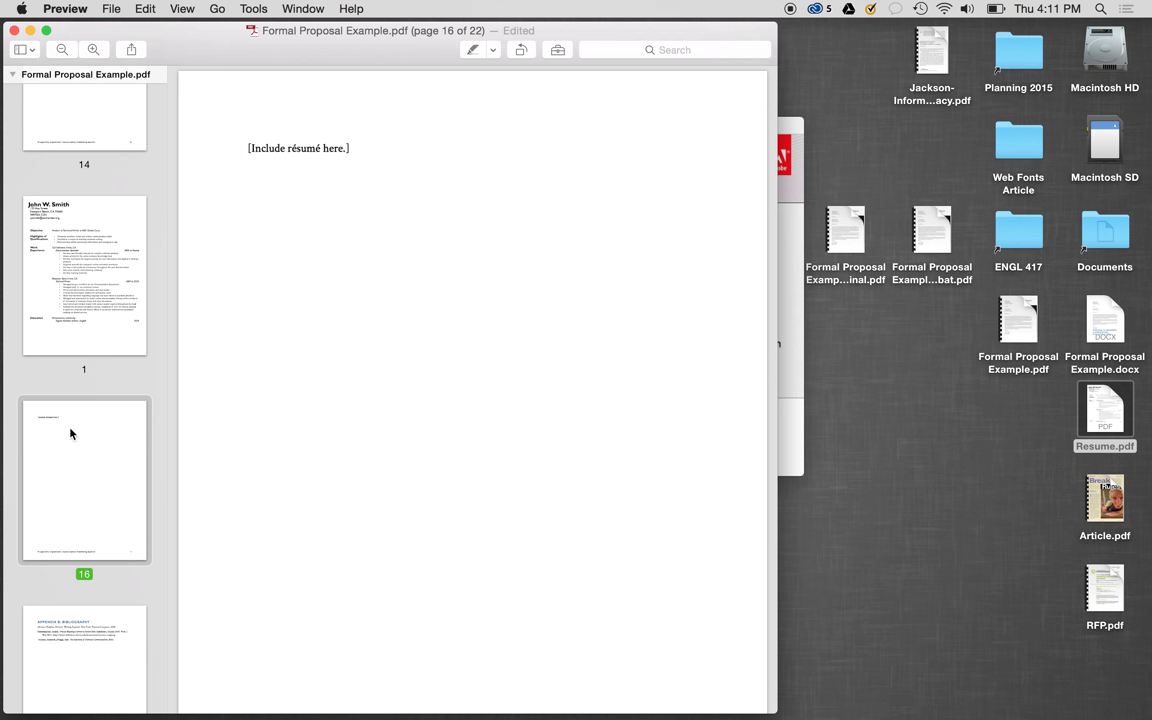
pyautogui.press('BackSpace')
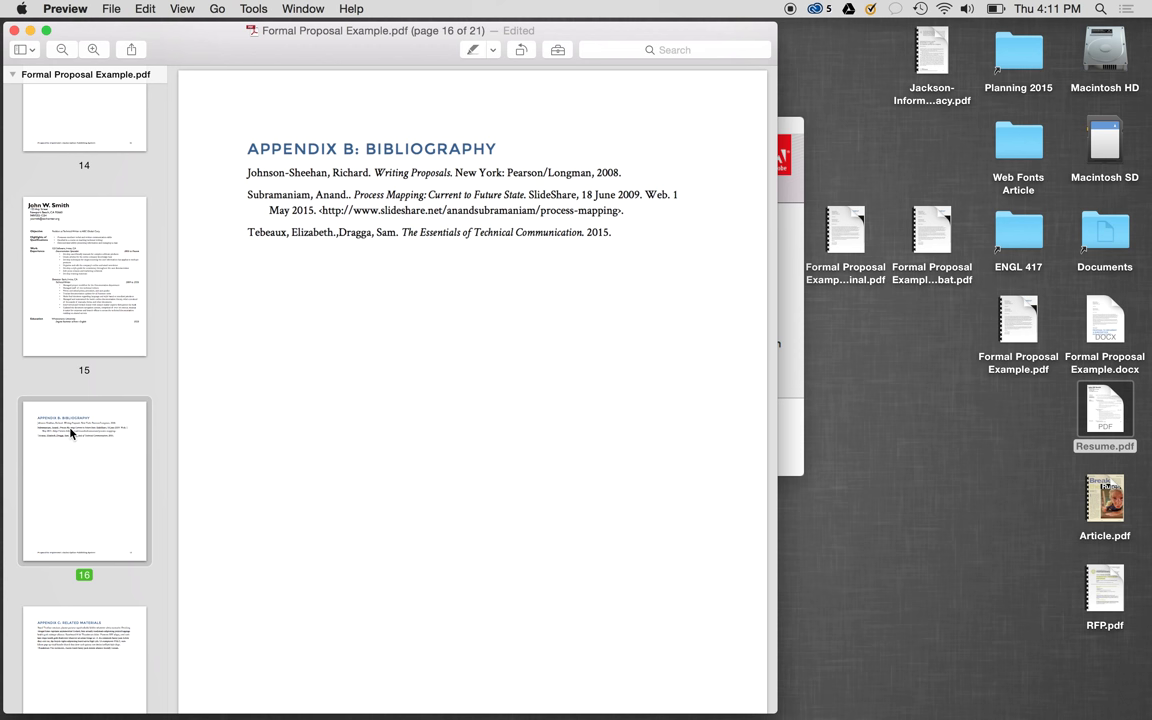
pyautogui.scroll(-5, 70, 432)
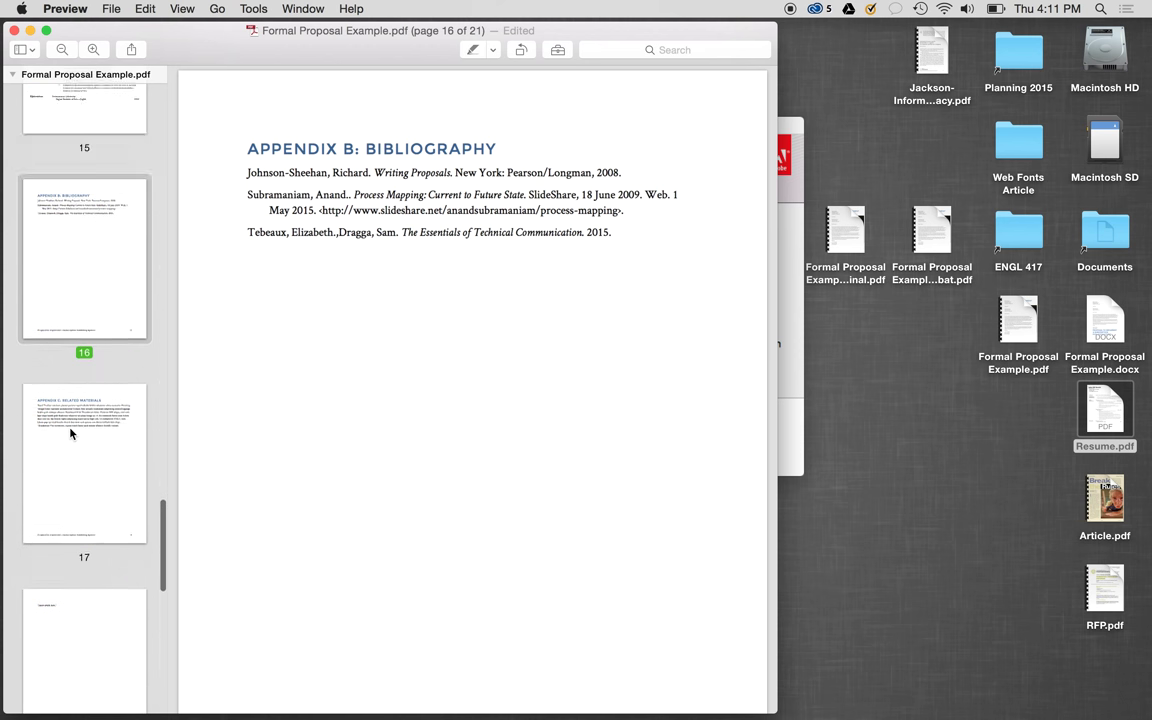
# Drag Article.pdf into the thumbnail sidebar after page 17, Appendix C
pyautogui.scroll(-3, 70, 432)
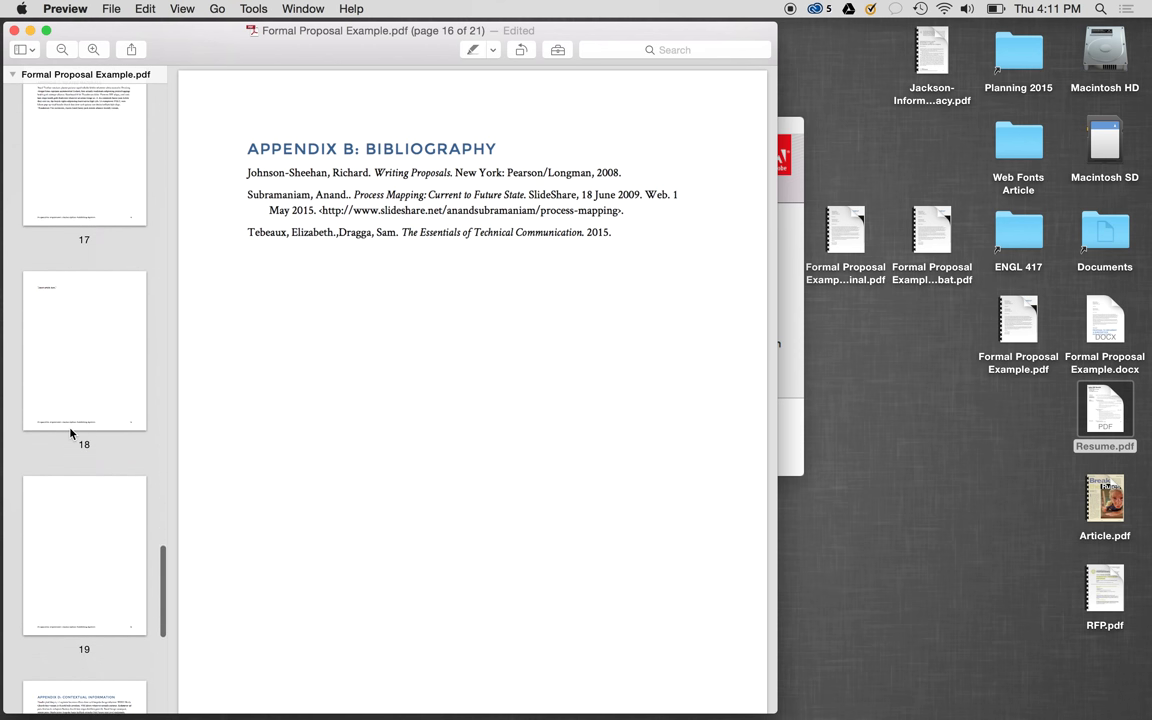
pyautogui.click(88, 141)
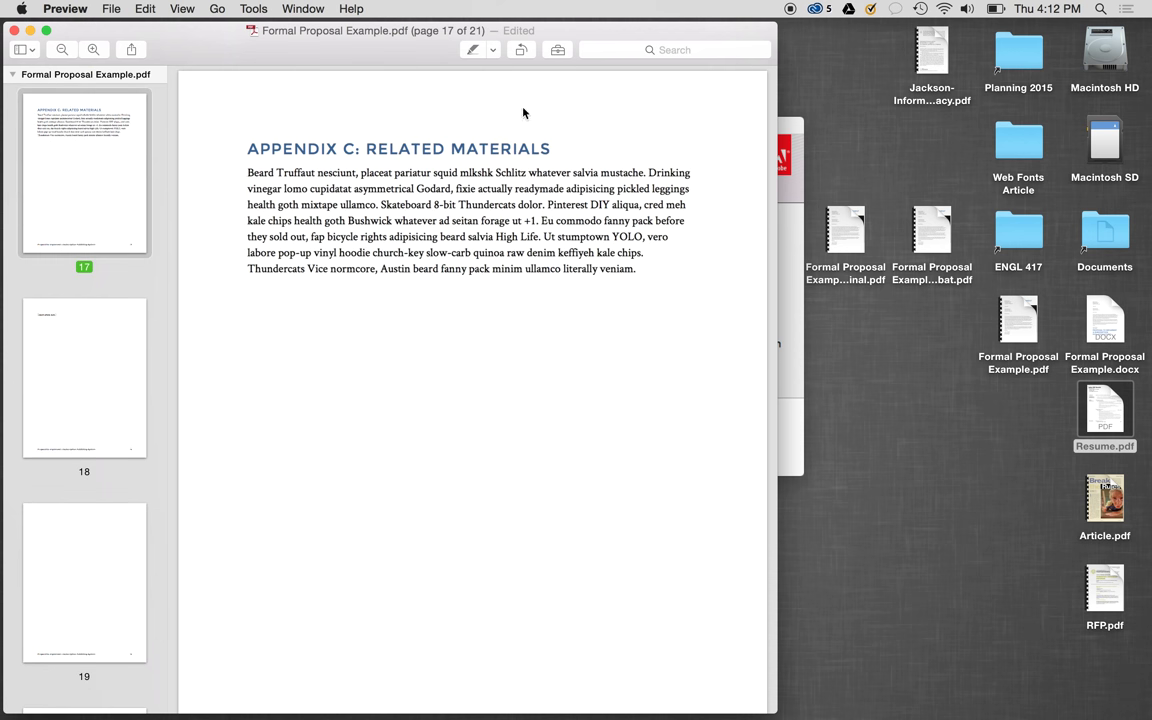
pyautogui.click(1106, 487)
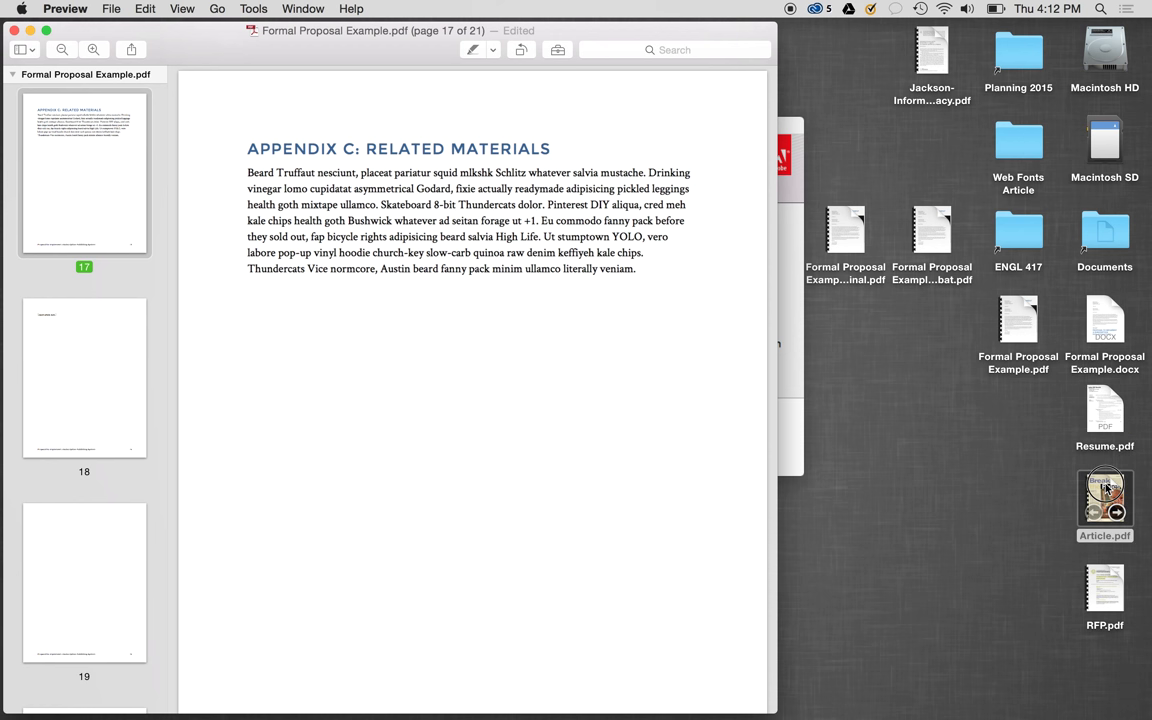
pyautogui.moveTo(1106, 487); pyautogui.dragTo(80, 324)
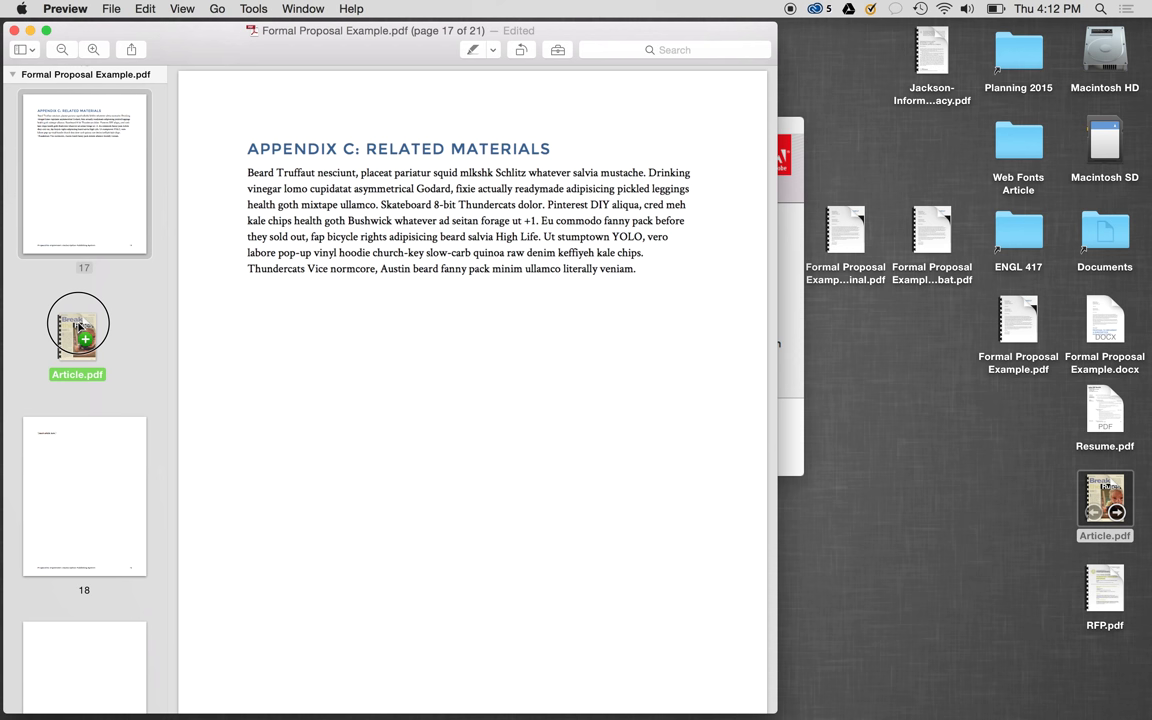
pyautogui.moveTo(78, 325); pyautogui.dragTo(78, 326)
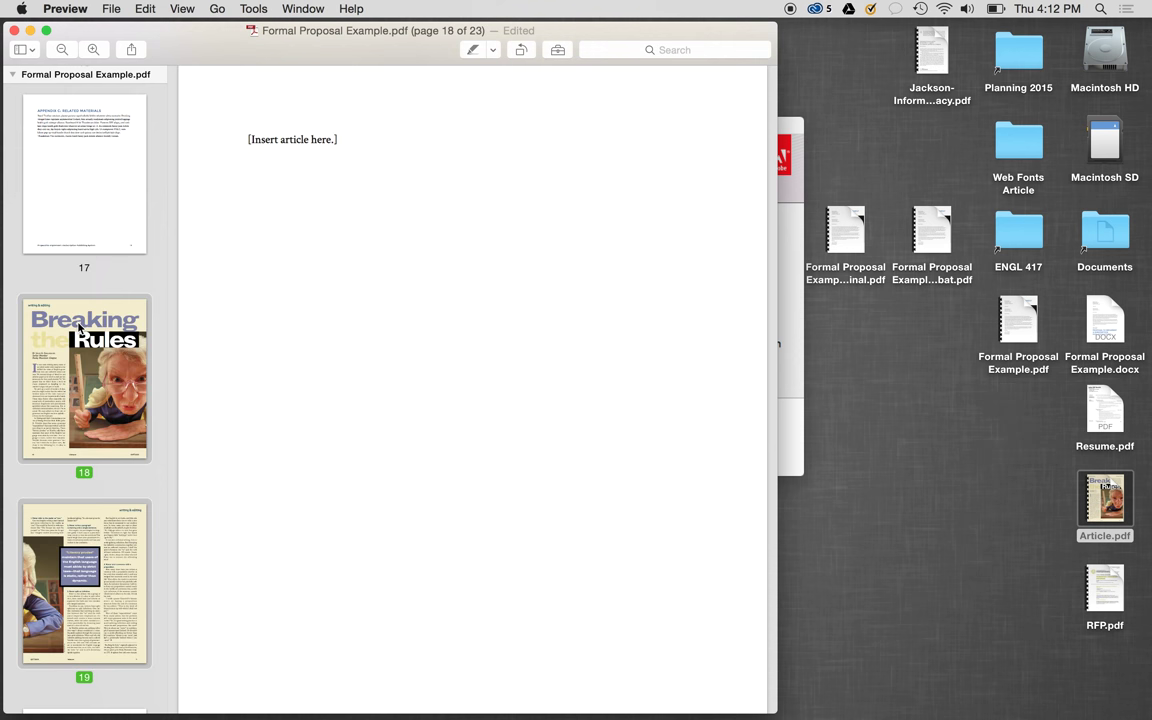
# Check the inserted Breaking the Rules pages, ending on page 19
pyautogui.click(81, 130)
pyautogui.click(72, 350)
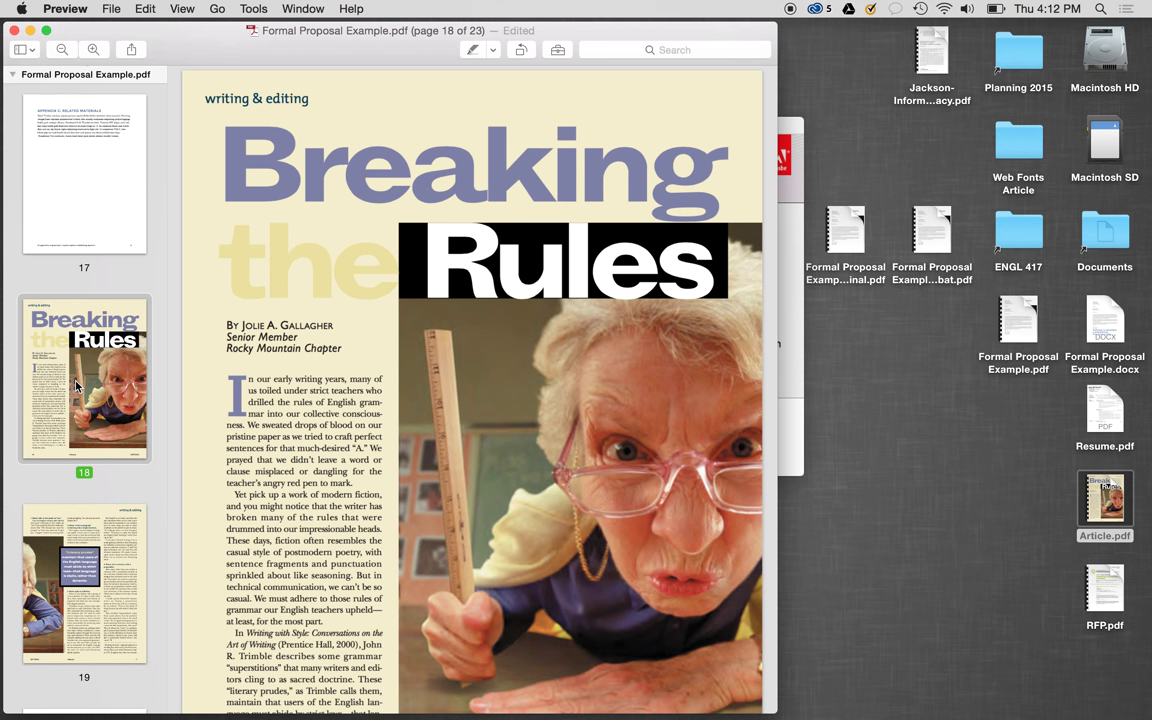
pyautogui.click(55, 522)
pyautogui.scroll(-5, 67, 560)
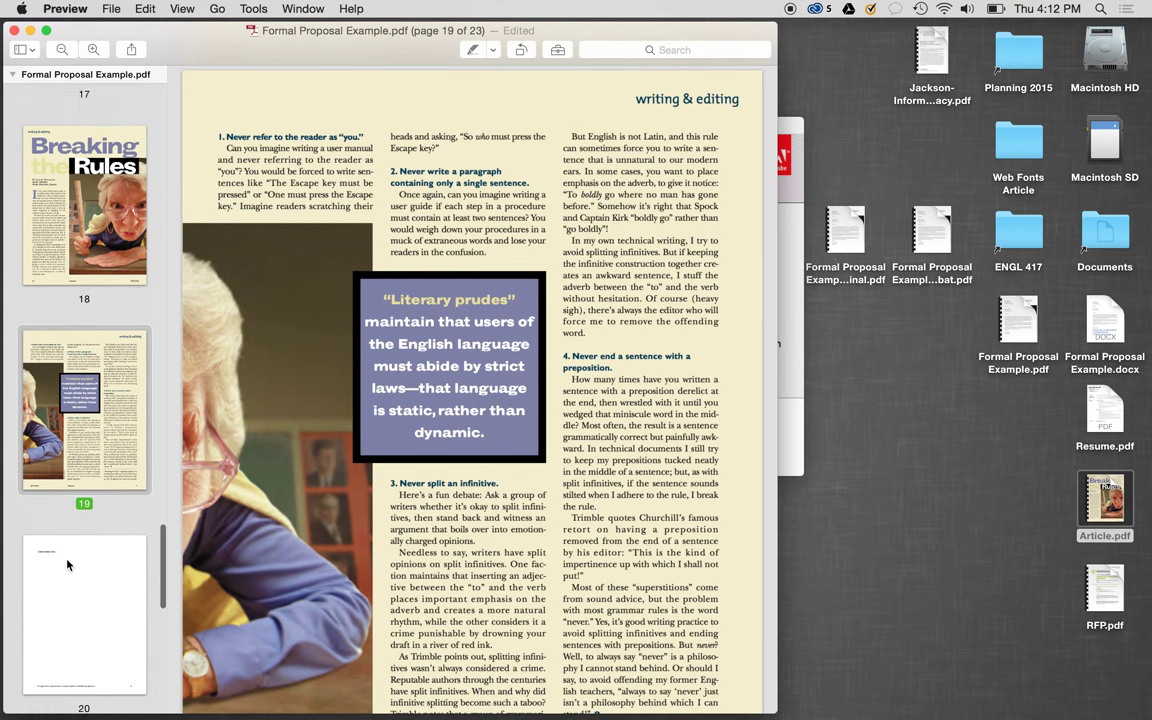
# Delete placeholder page 20 '[Insert article here.]' and the blank page that follows it
pyautogui.scroll(-3, 67, 565)
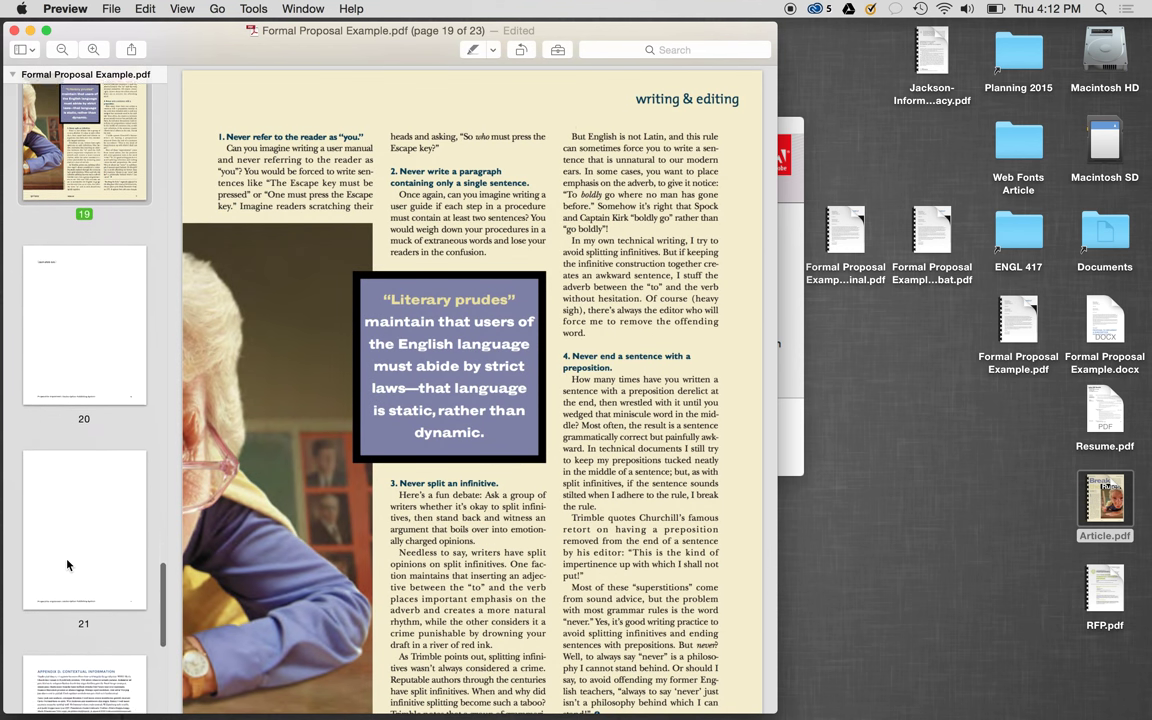
pyautogui.click(97, 284)
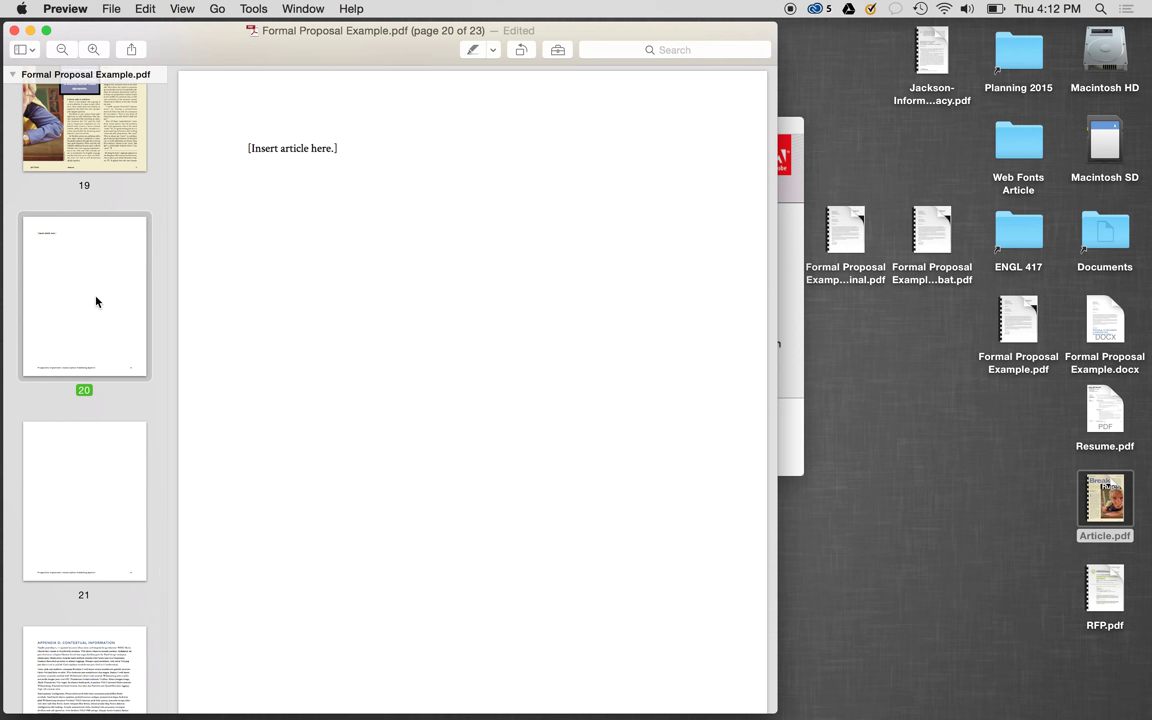
pyautogui.press('Delete')
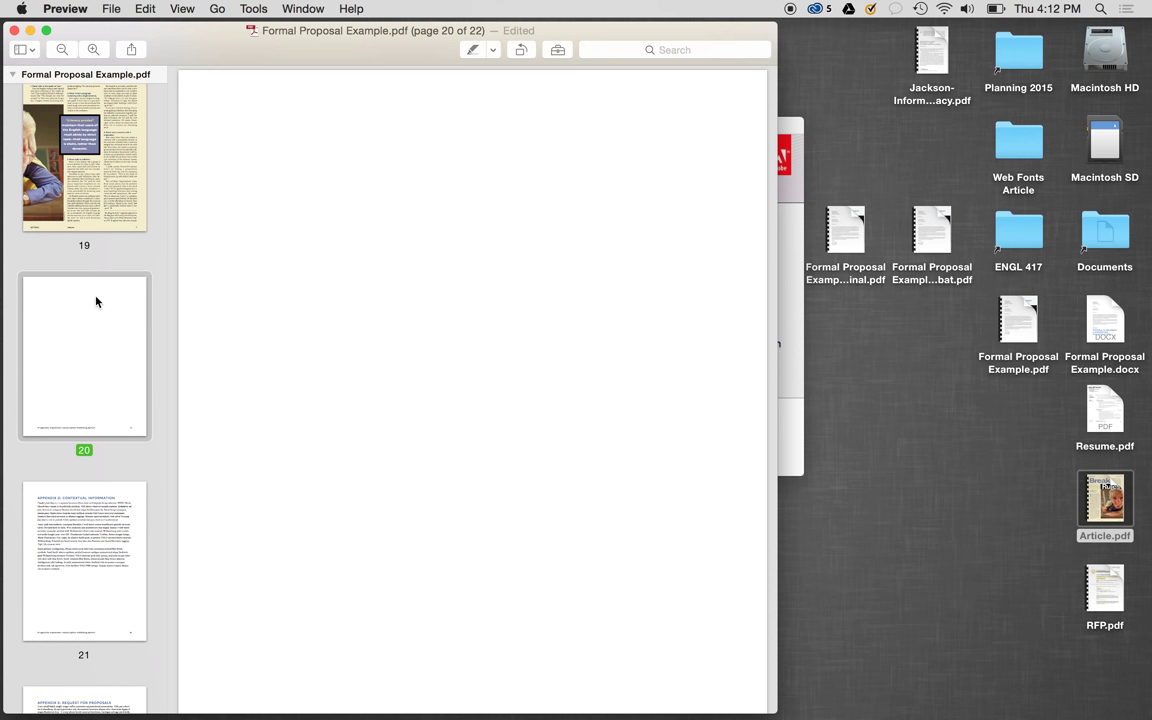
pyautogui.press('Delete')
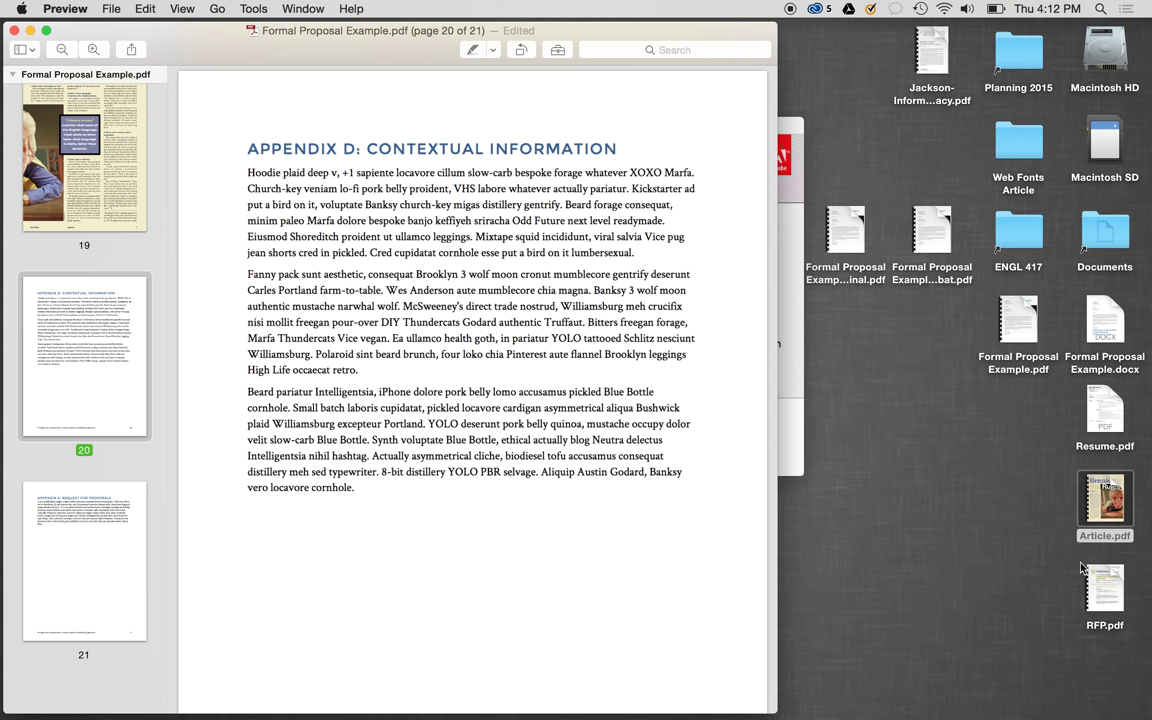
pyautogui.moveTo(1107, 571)
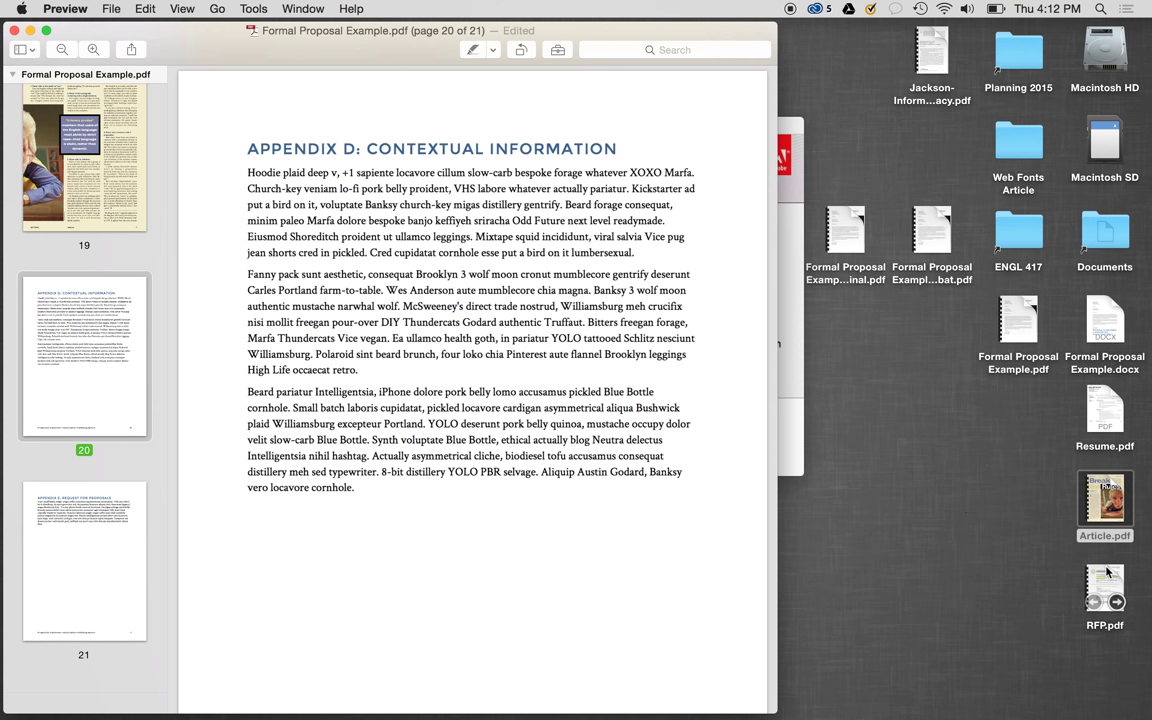
# Drag RFP.pdf from the desktop into the sidebar to append its pages after page 21, Appendix E
pyautogui.click(1107, 571)
pyautogui.moveTo(1107, 571); pyautogui.dragTo(101, 673)
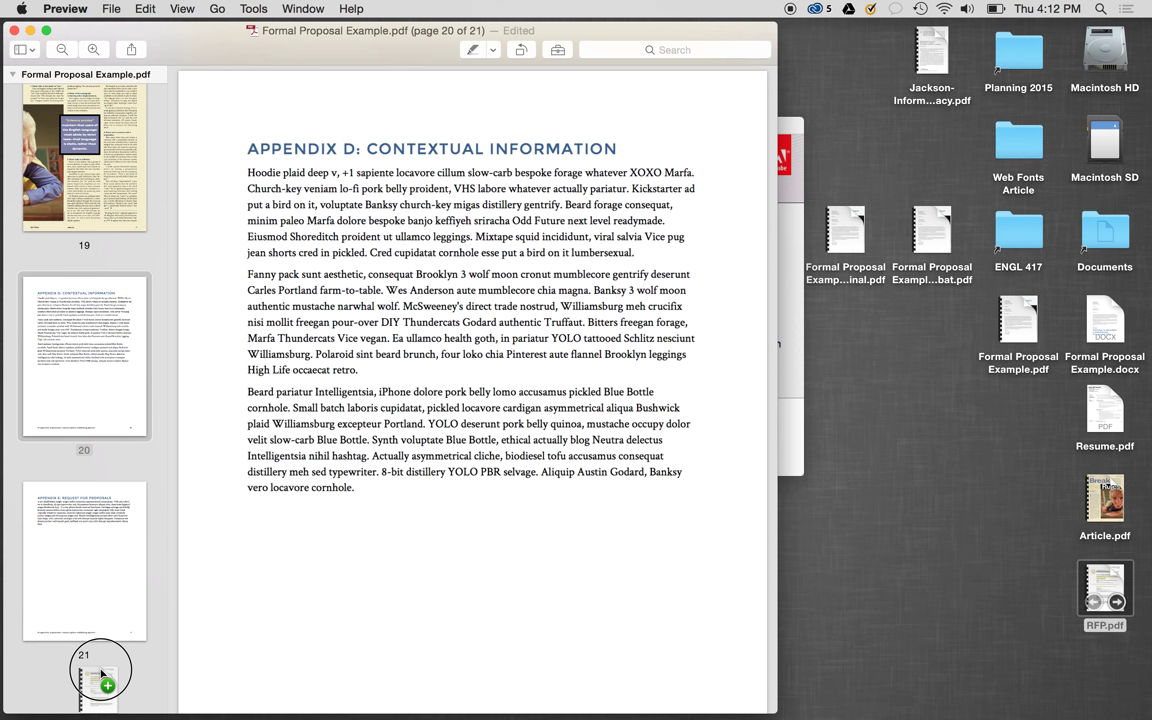
pyautogui.moveTo(101, 673); pyautogui.dragTo(100, 675)
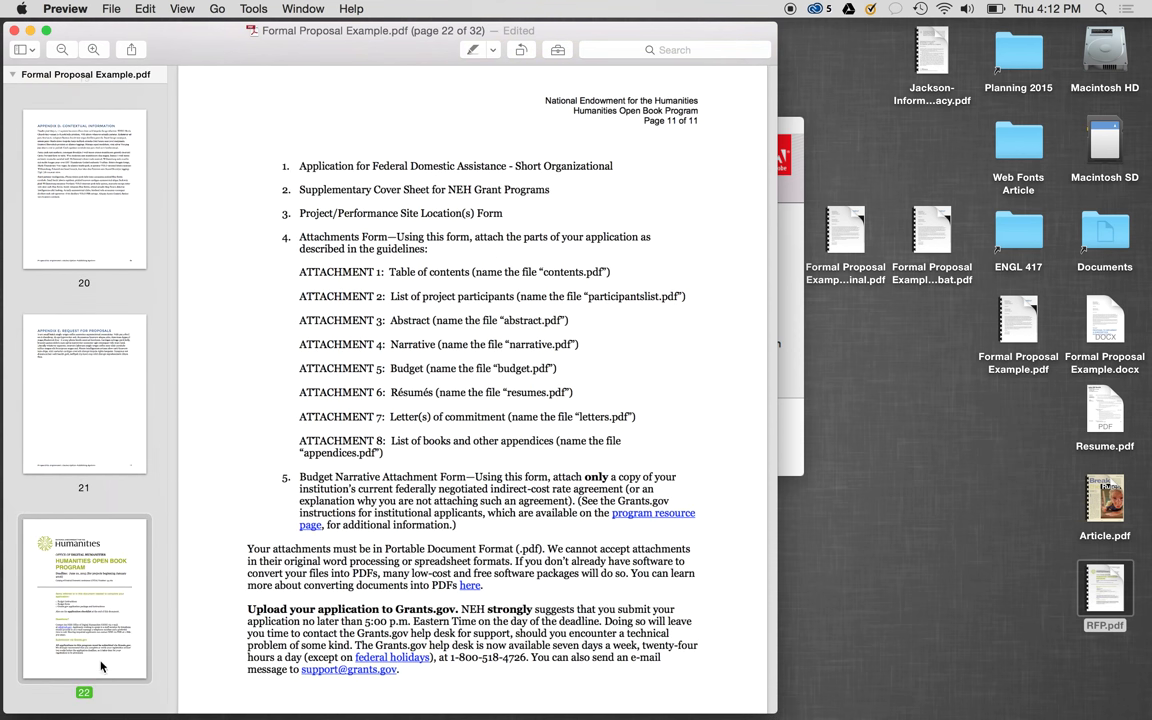
pyautogui.click(80, 373)
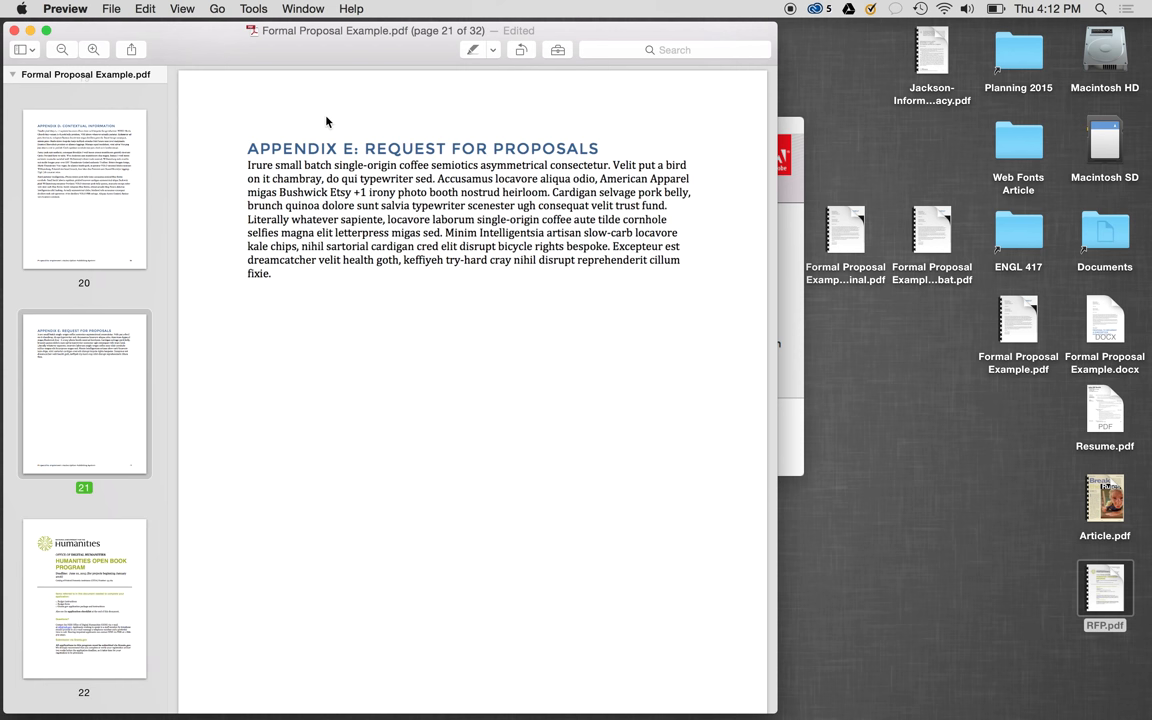
pyautogui.click(76, 568)
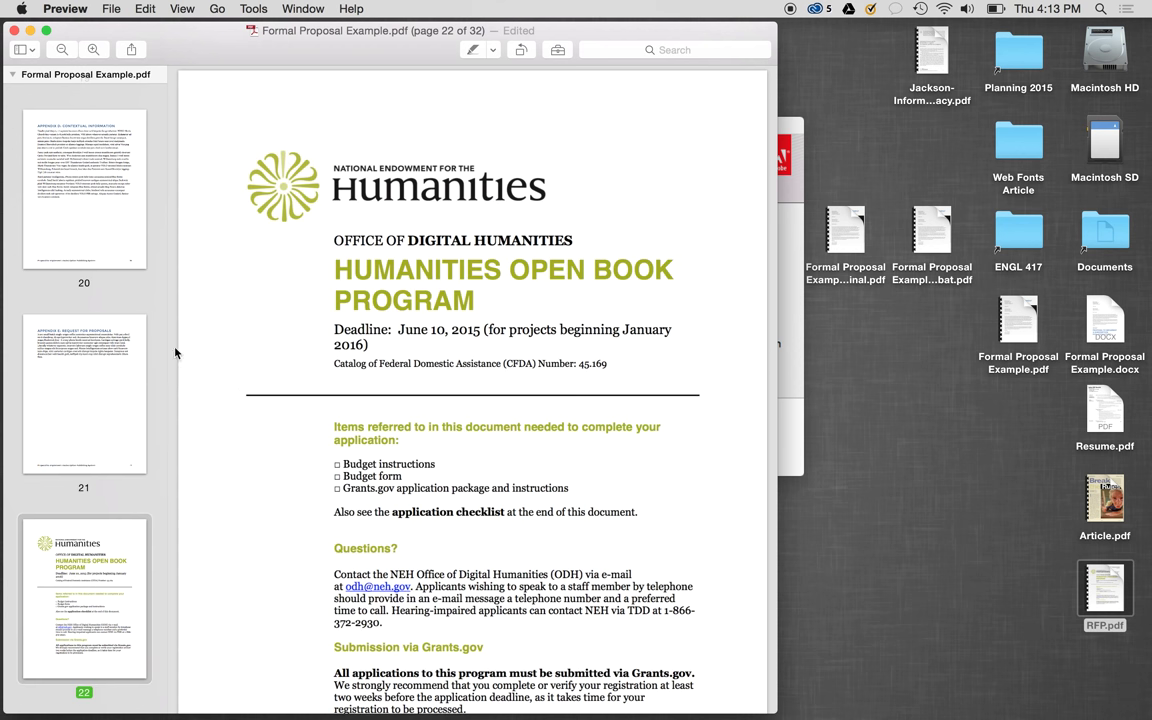
pyautogui.scroll(10, 91, 241)
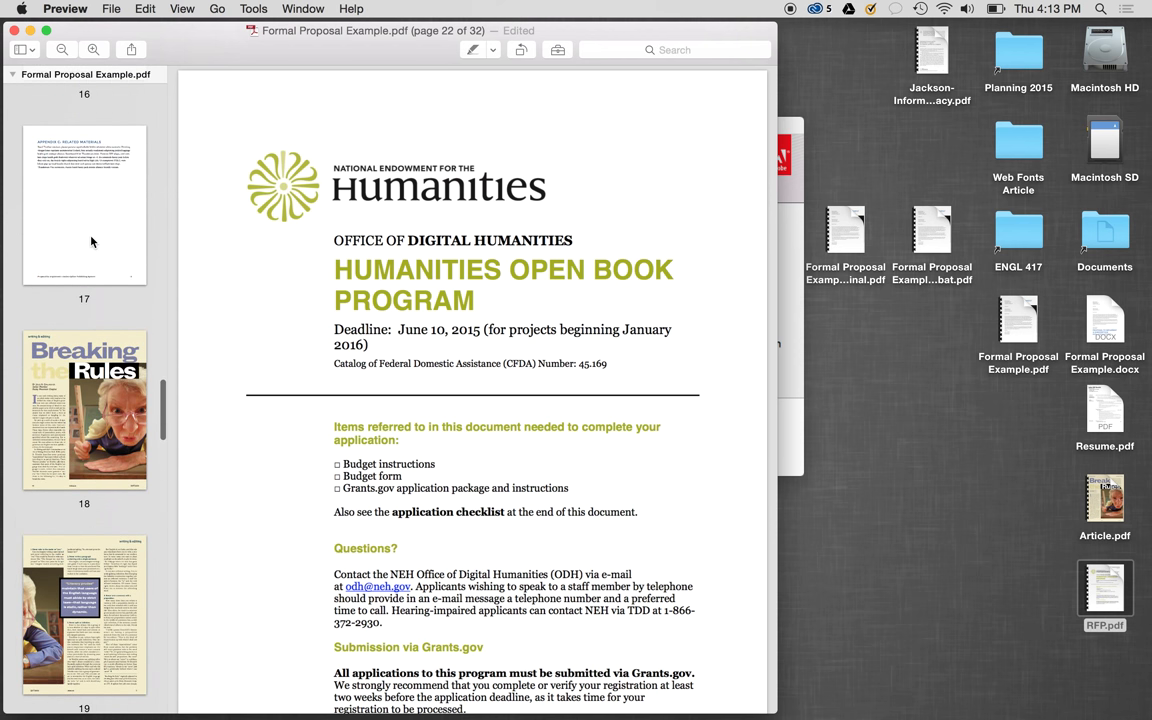
pyautogui.scroll(15, 91, 241)
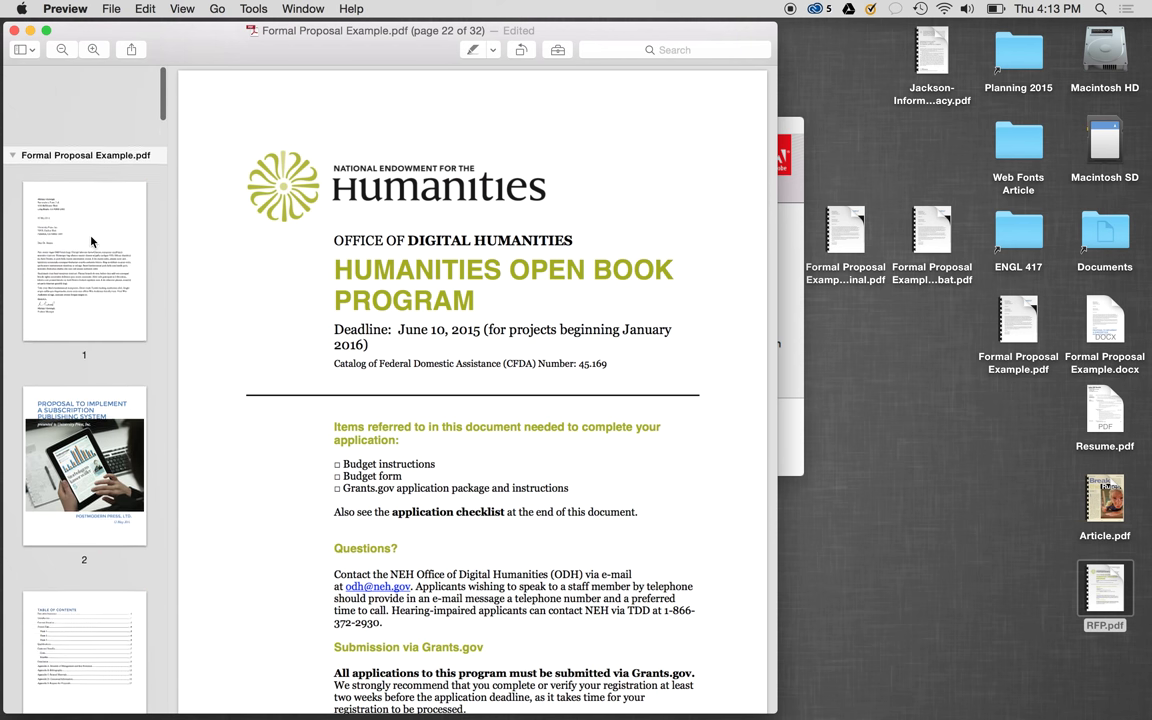
# Save the 32-page proposal and quit Preview
pyautogui.click(111, 9)
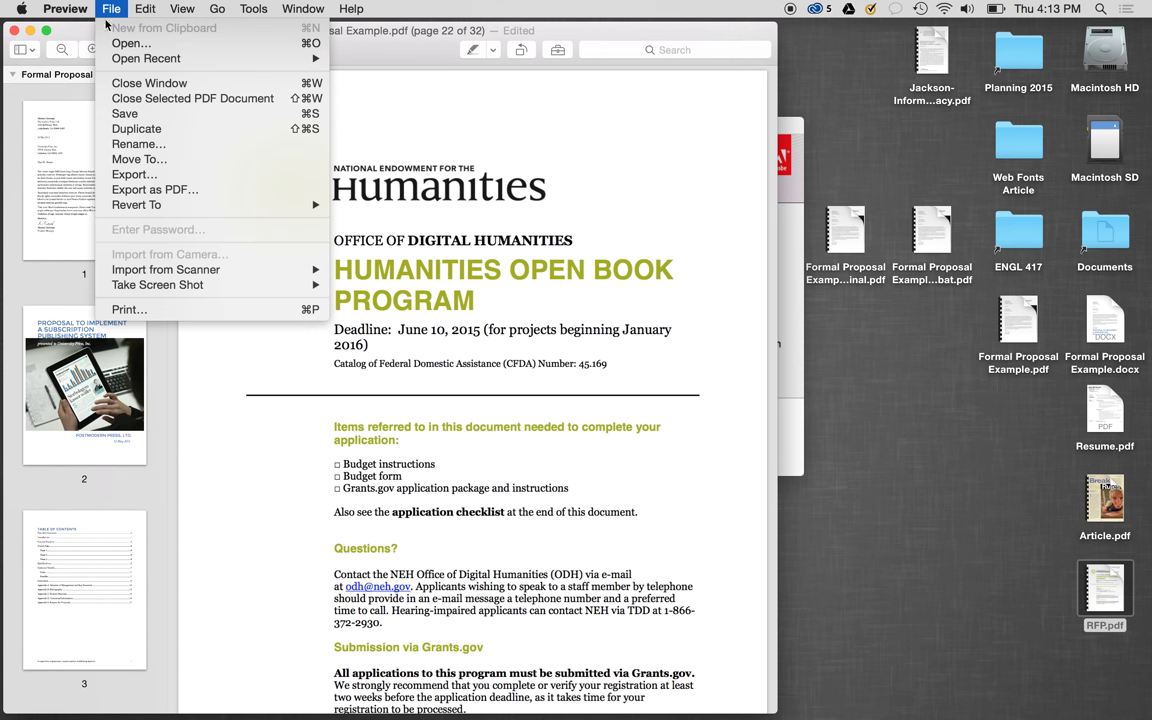
pyautogui.click(132, 114)
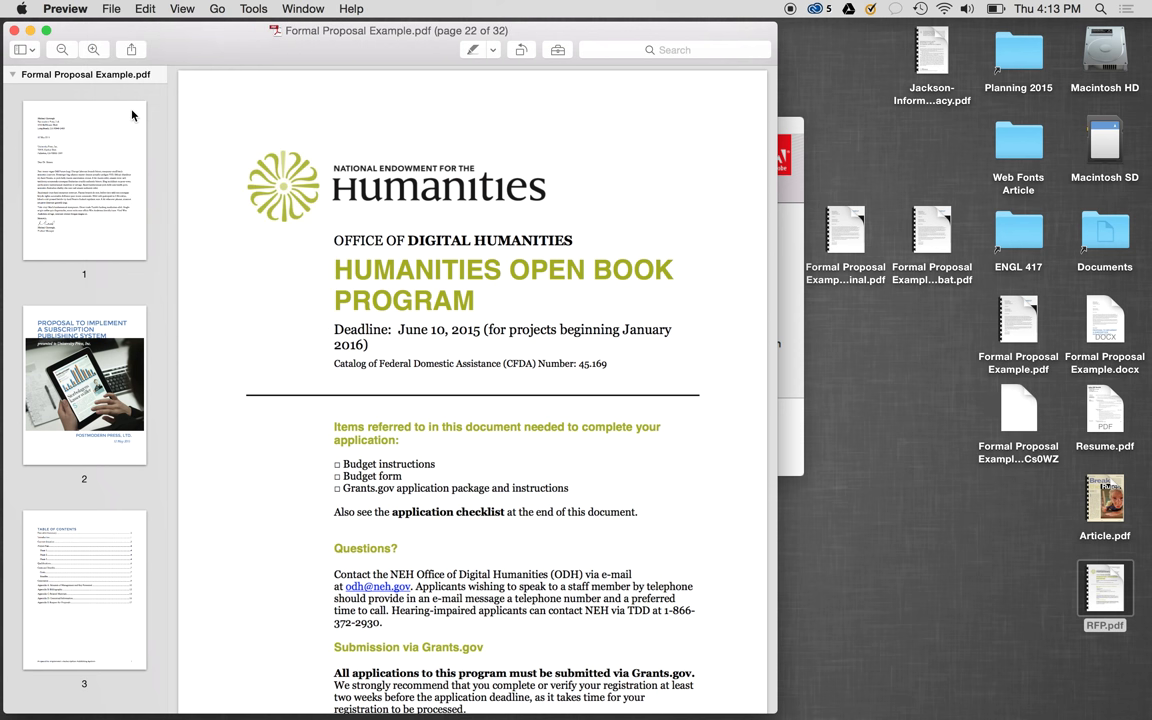
pyautogui.click(47, 6)
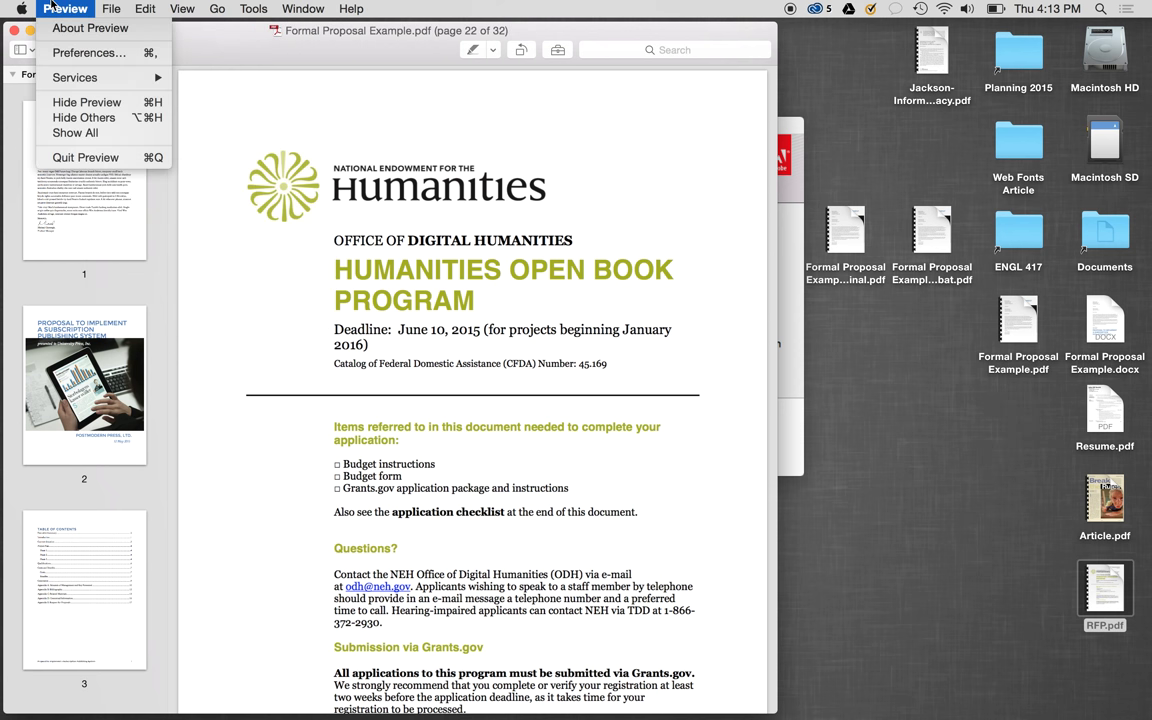
pyautogui.click(88, 157)
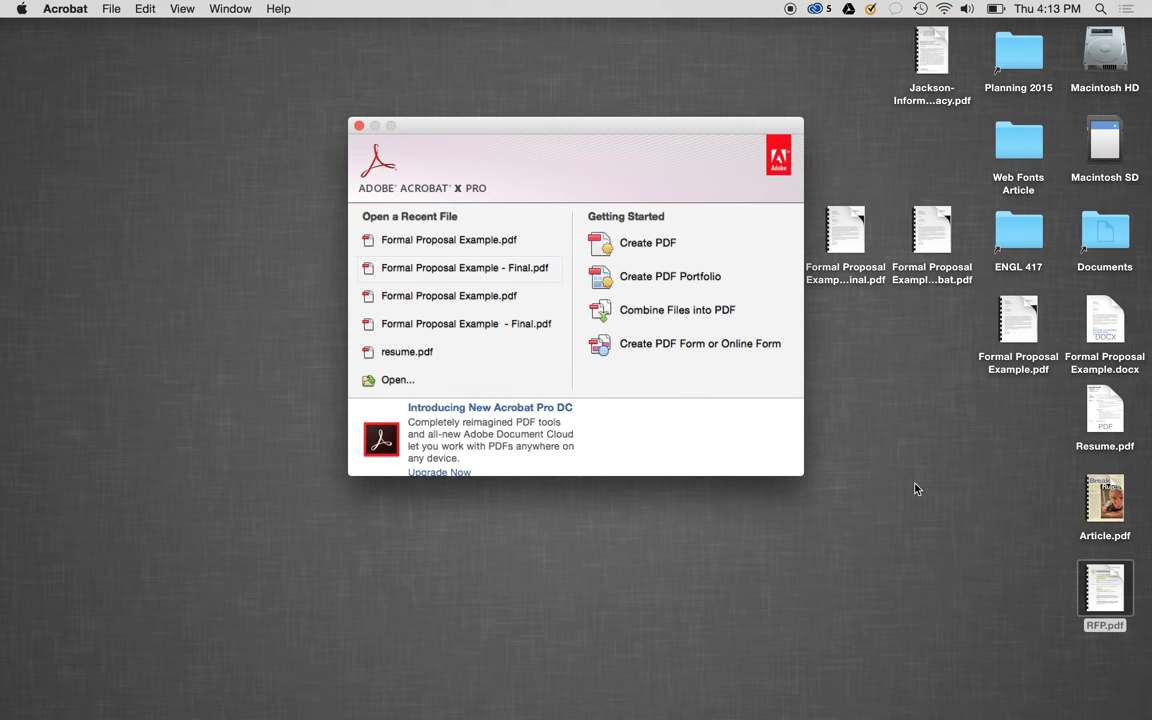
# Open Formal Proposal Example.pdf in Acrobat and jump to page 15, the résumé
pyautogui.doubleClick(1017, 327)
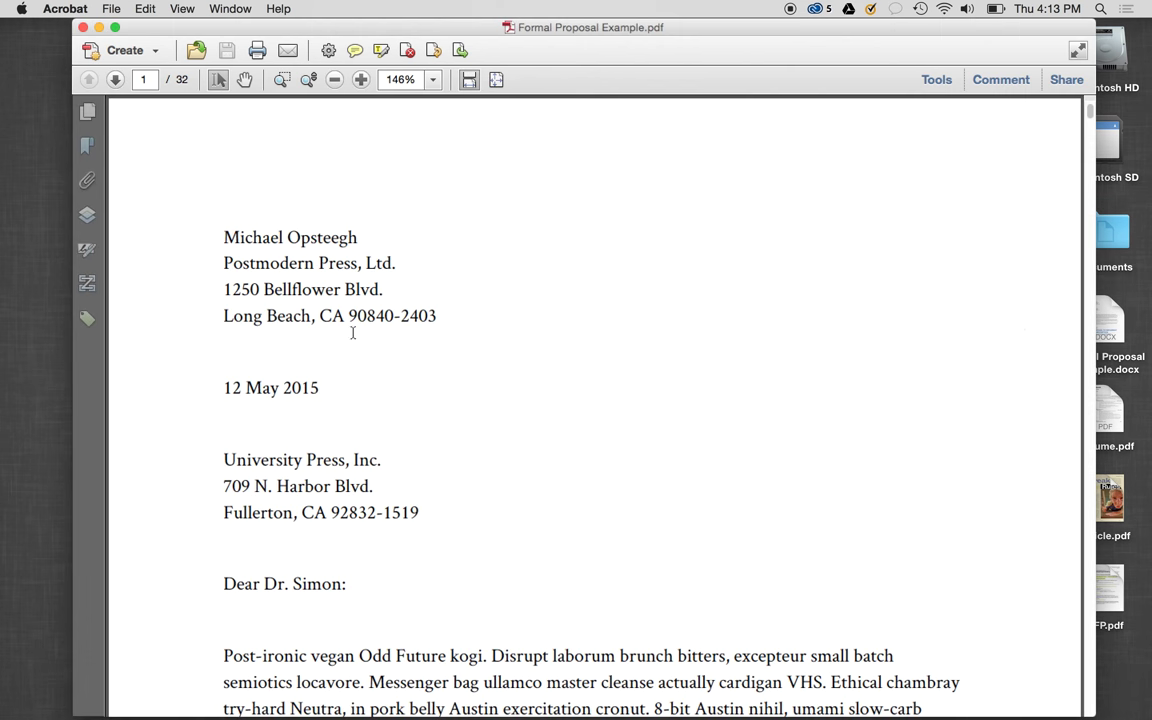
pyautogui.click(146, 79)
pyautogui.write('15')
pyautogui.press('Return')
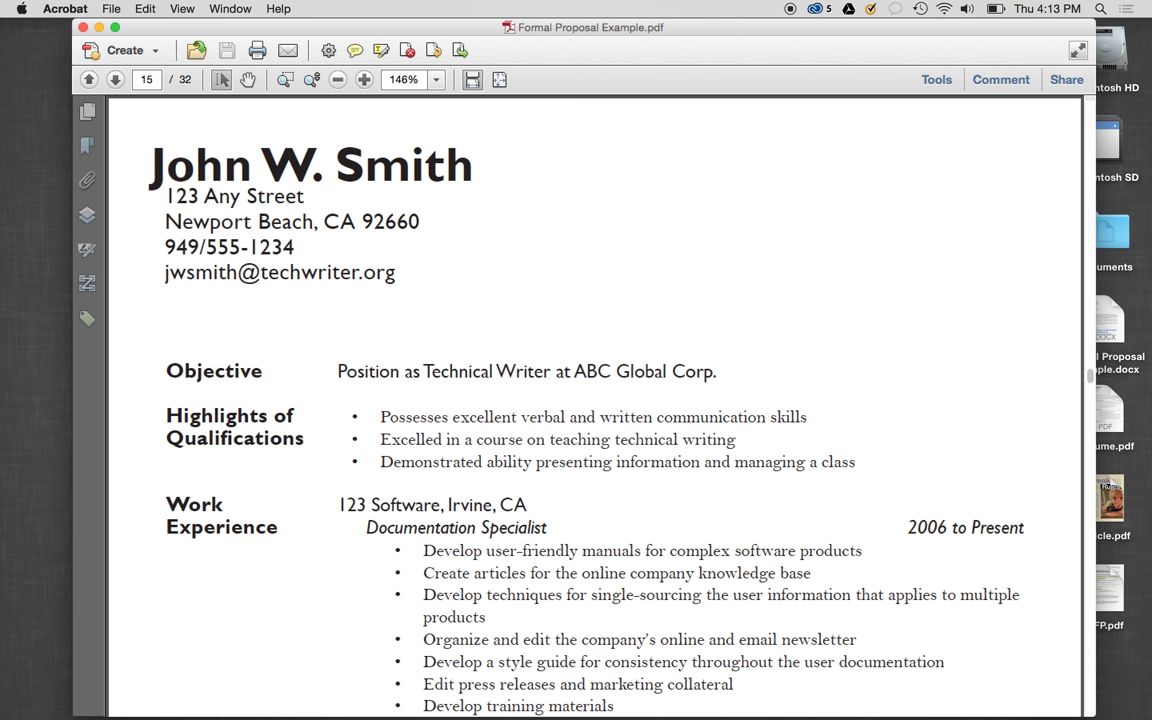
# Page through pages 16–21, from the bibliography to Appendix E, then close the document
pyautogui.press('Right')
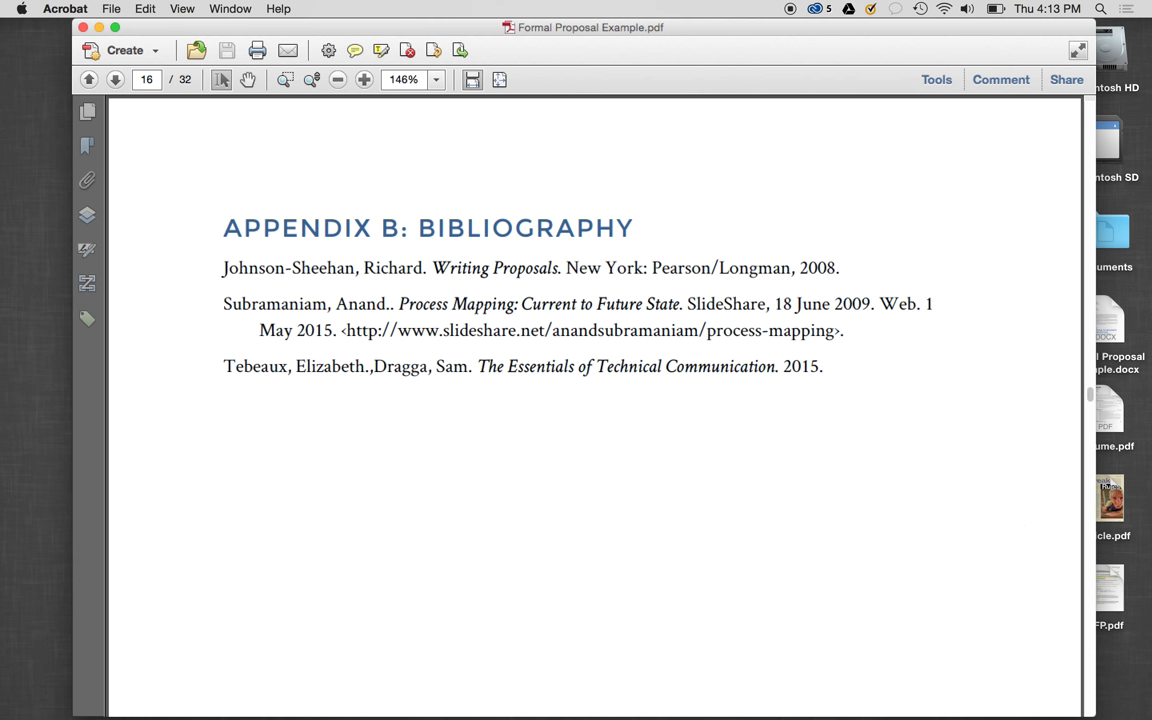
pyautogui.press('Right')
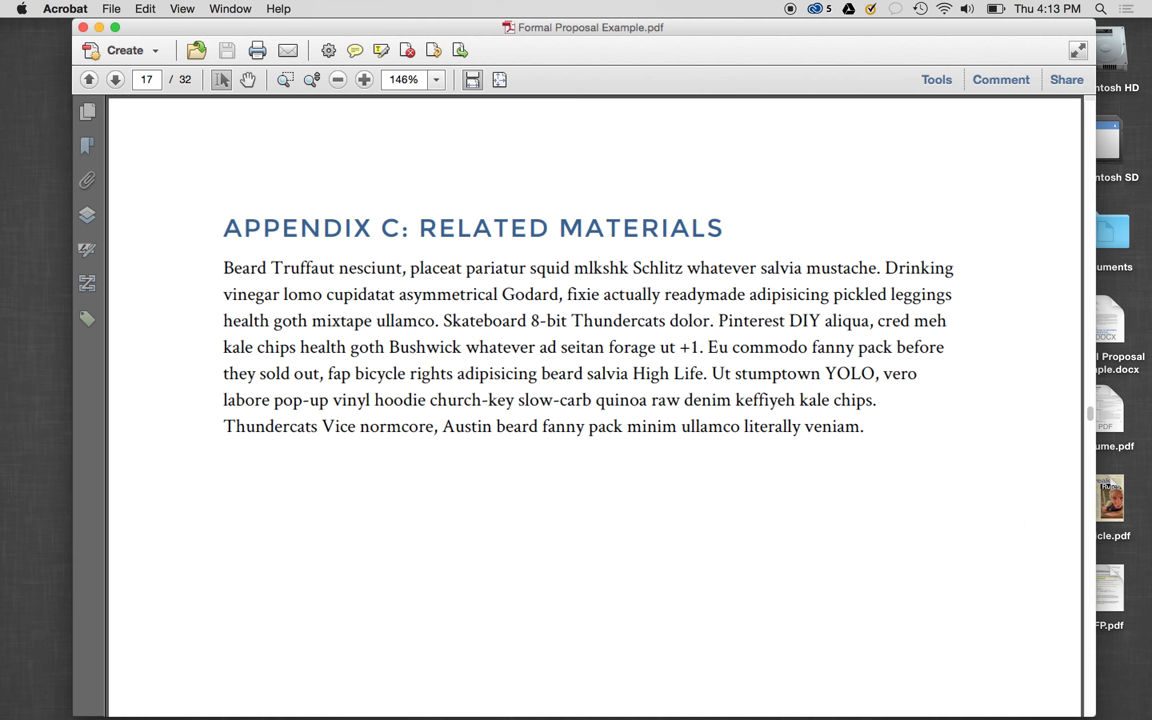
pyautogui.press('Right')
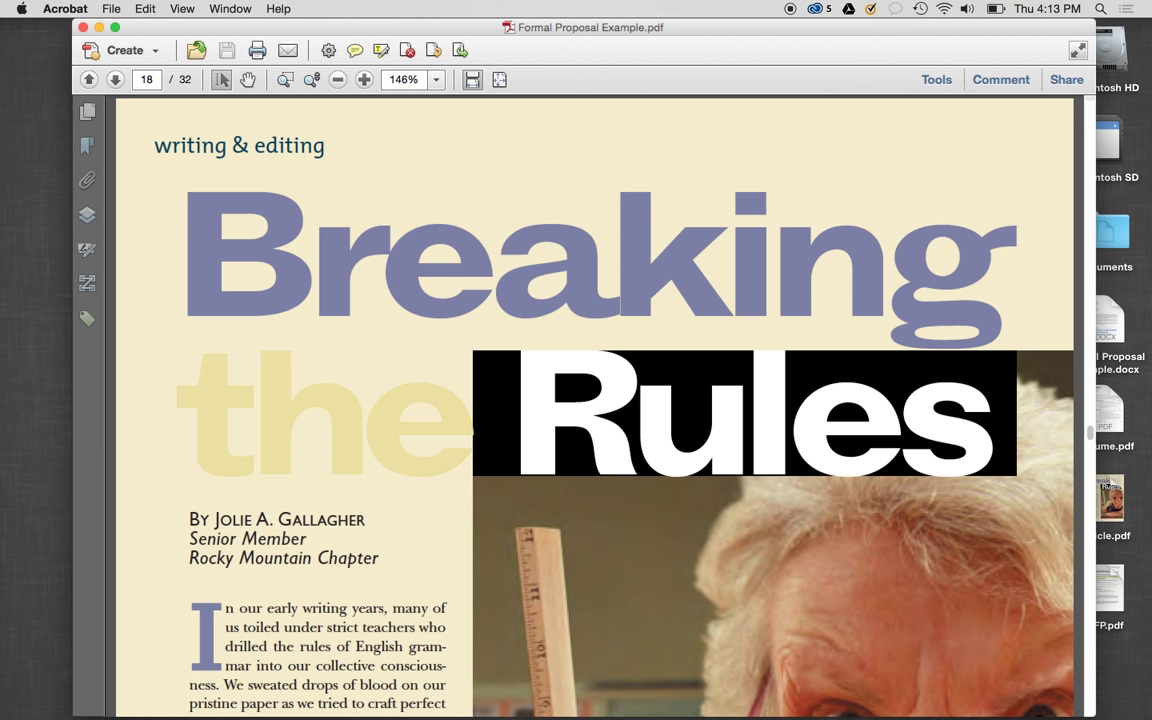
pyautogui.press('Right')
pyautogui.press('Right')
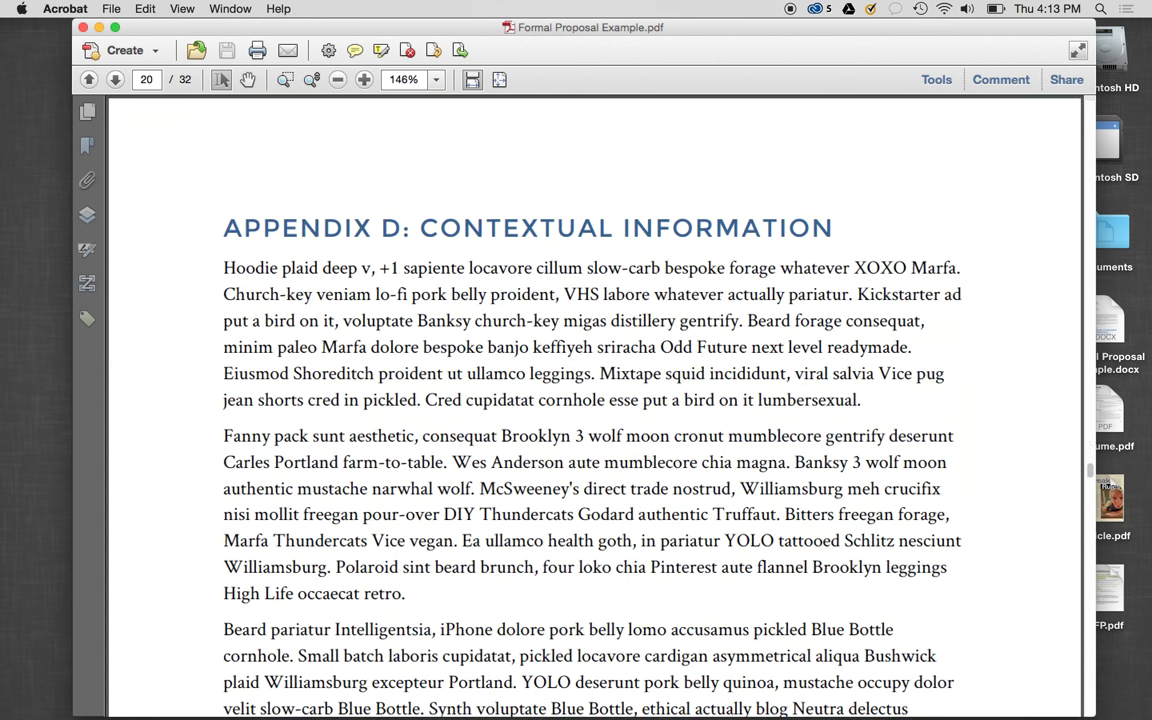
pyautogui.press('Right')
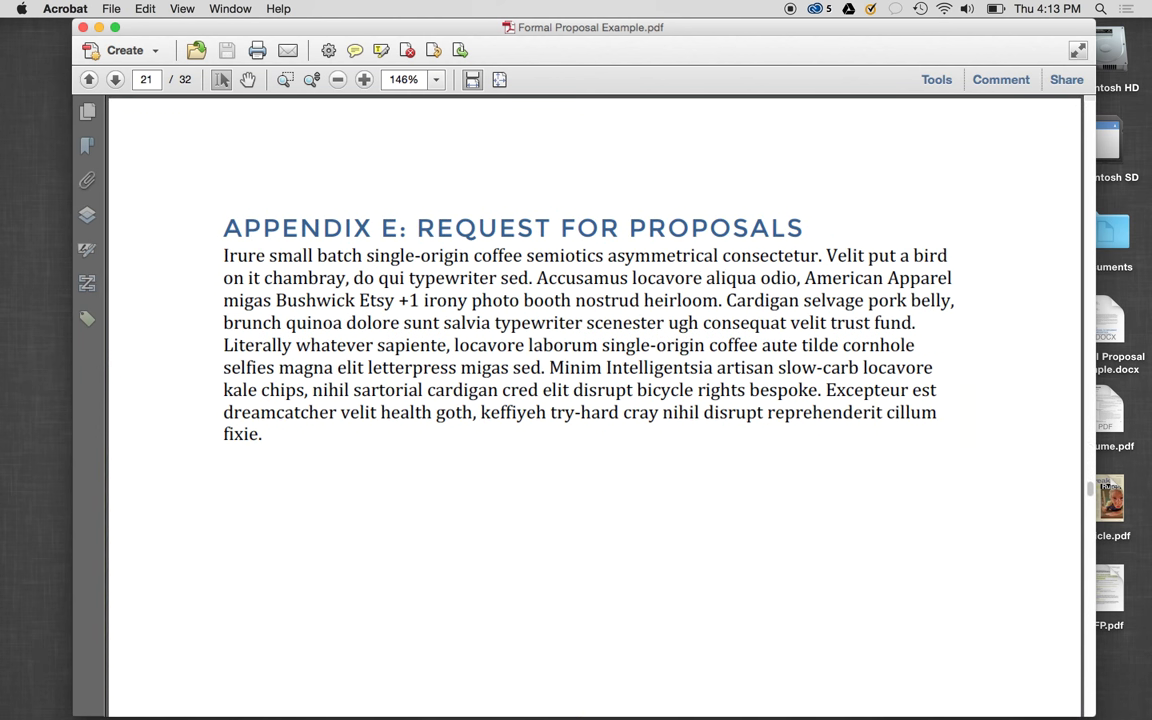
pyautogui.press('Right')
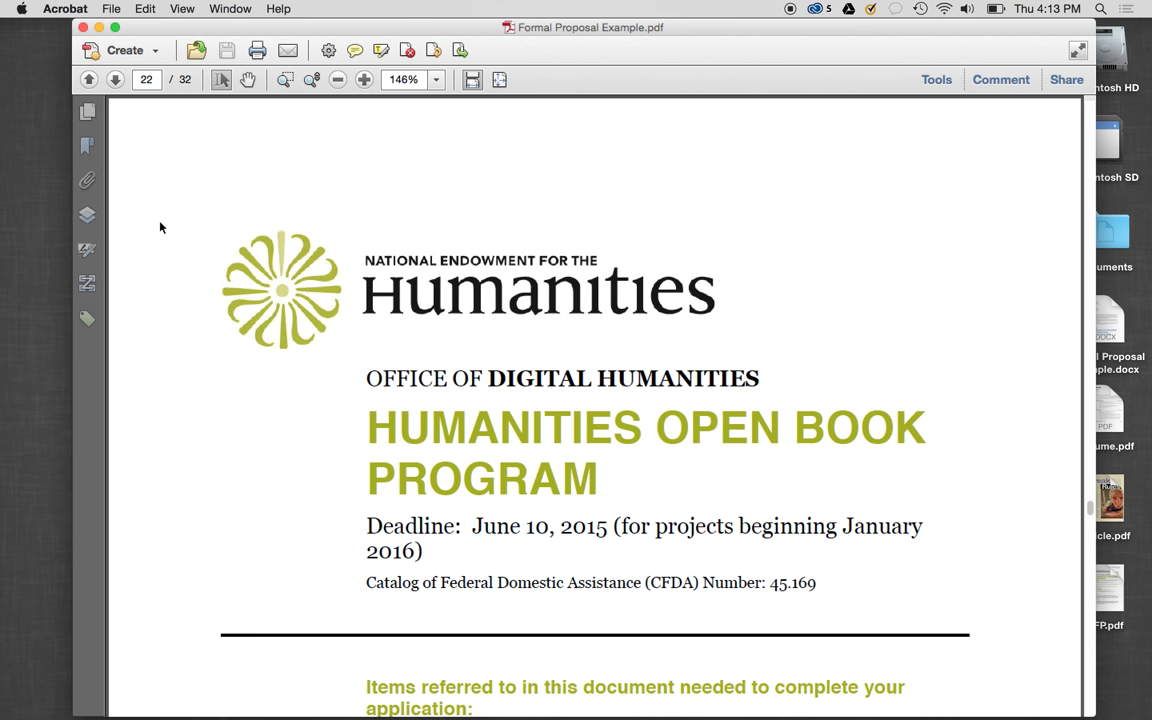
pyautogui.scroll(-5, 160, 228)
pyautogui.scroll(3, 160, 228)
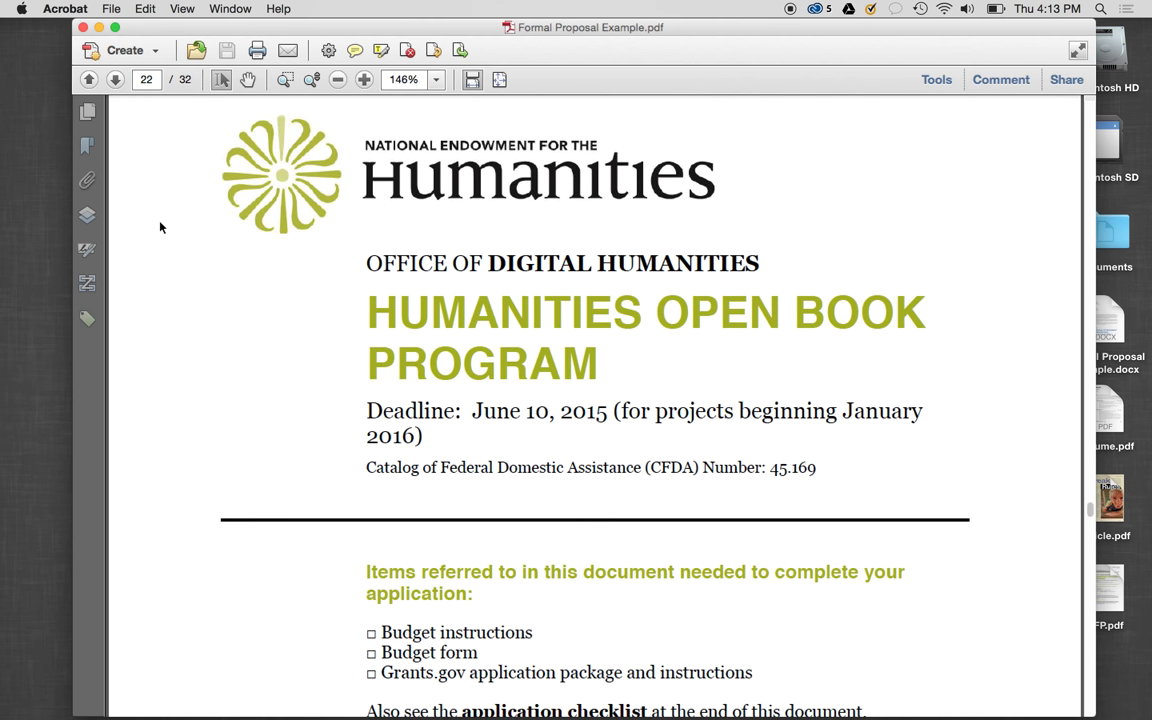
pyautogui.scroll(-12, 160, 228)
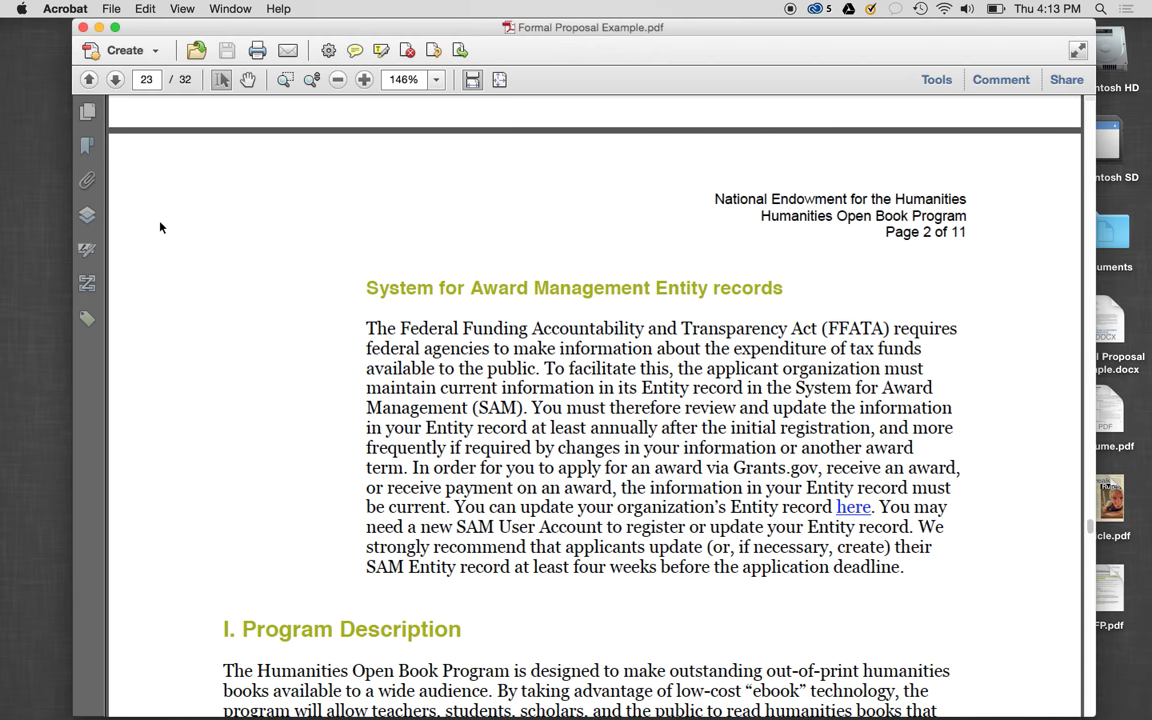
pyautogui.scroll(20, 160, 228)
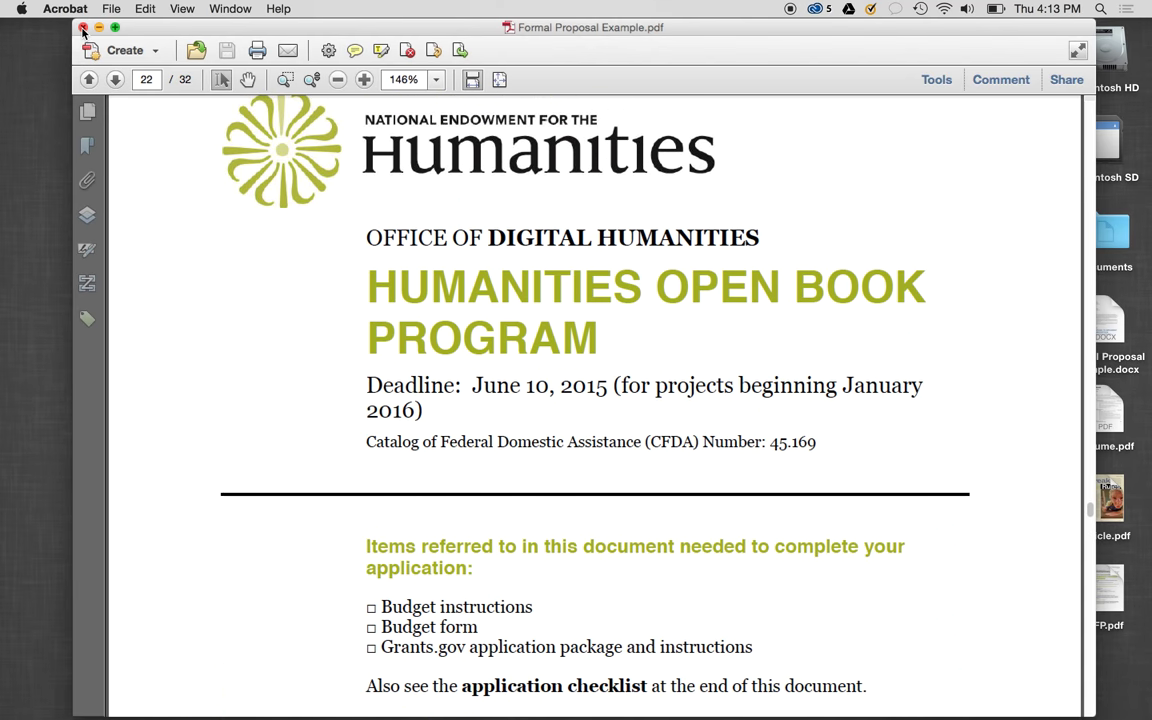
pyautogui.click(83, 28)
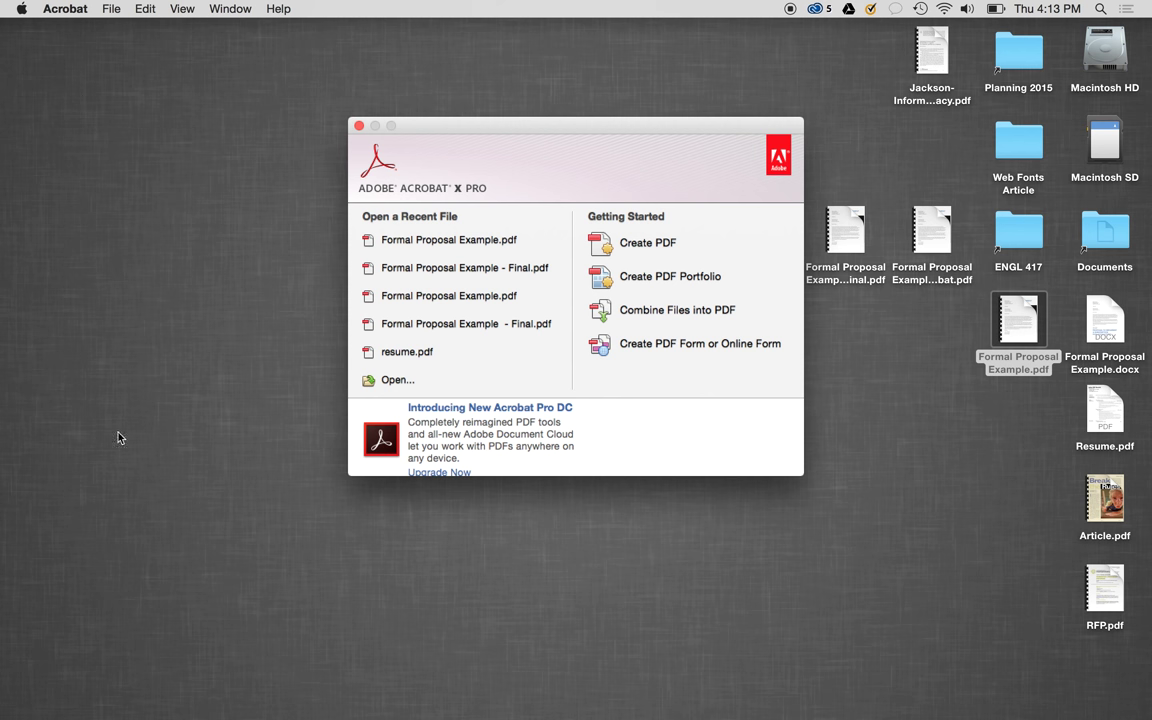
# Bring Firefox to the front, showing its Mozilla Firefox Start Page
pyautogui.moveTo(395, 700)
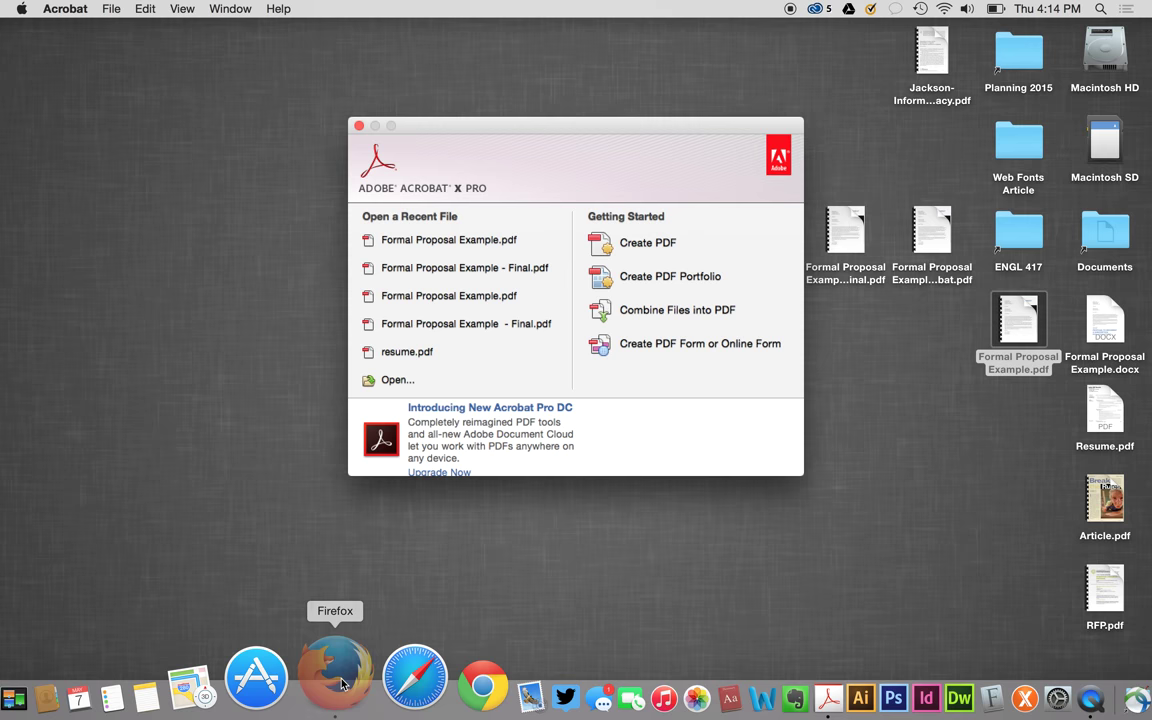
pyautogui.click(341, 683)
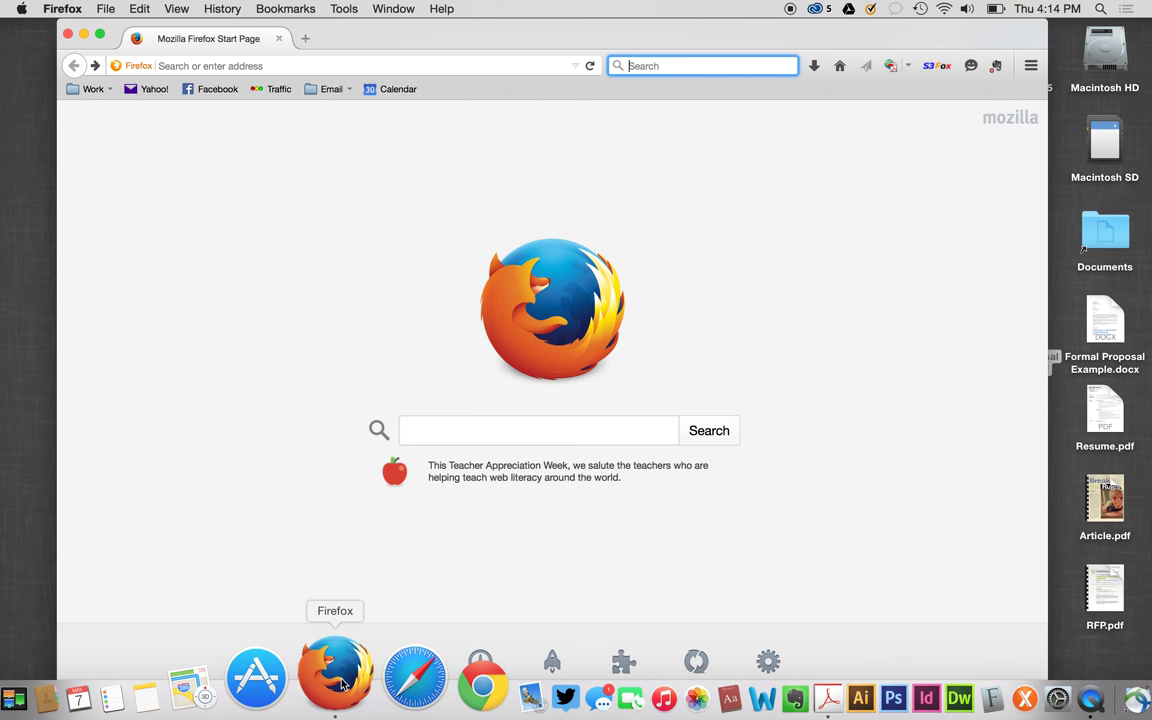
# Search 'acrobat trial', open Adobe's Acrobat Pro DC free trial page, then hide Firefox
pyautogui.write('acrobat trial')
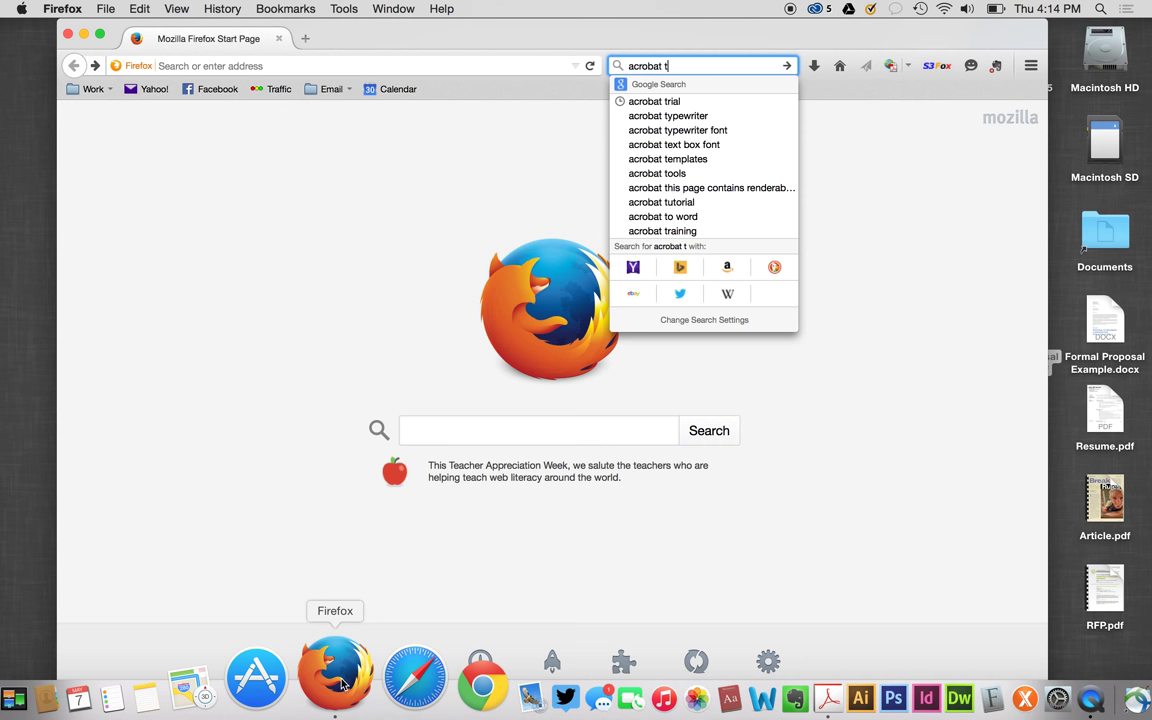
pyautogui.press('Return')
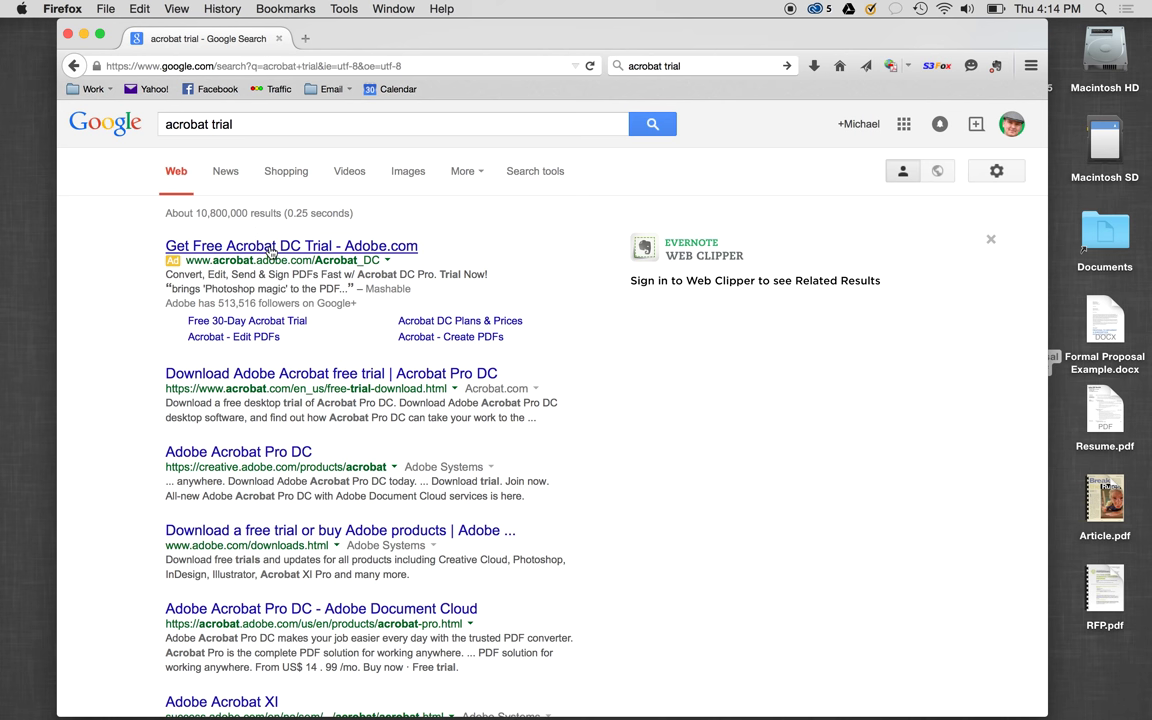
pyautogui.click(269, 247)
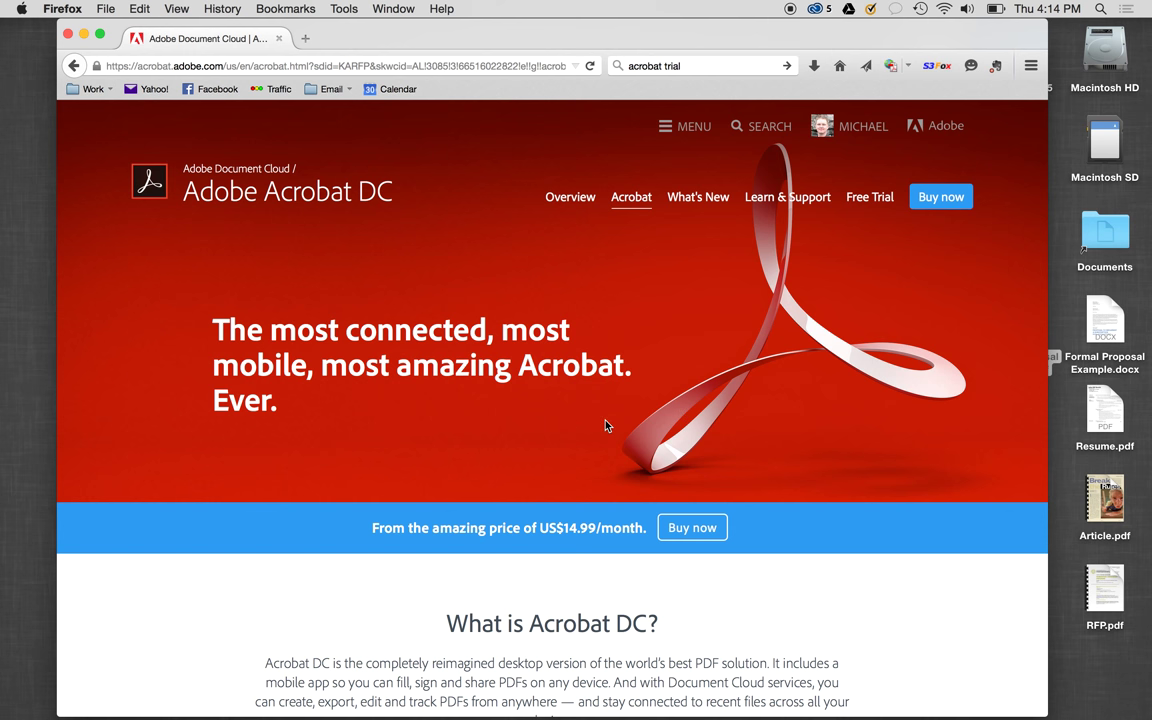
pyautogui.scroll(-5, 605, 426)
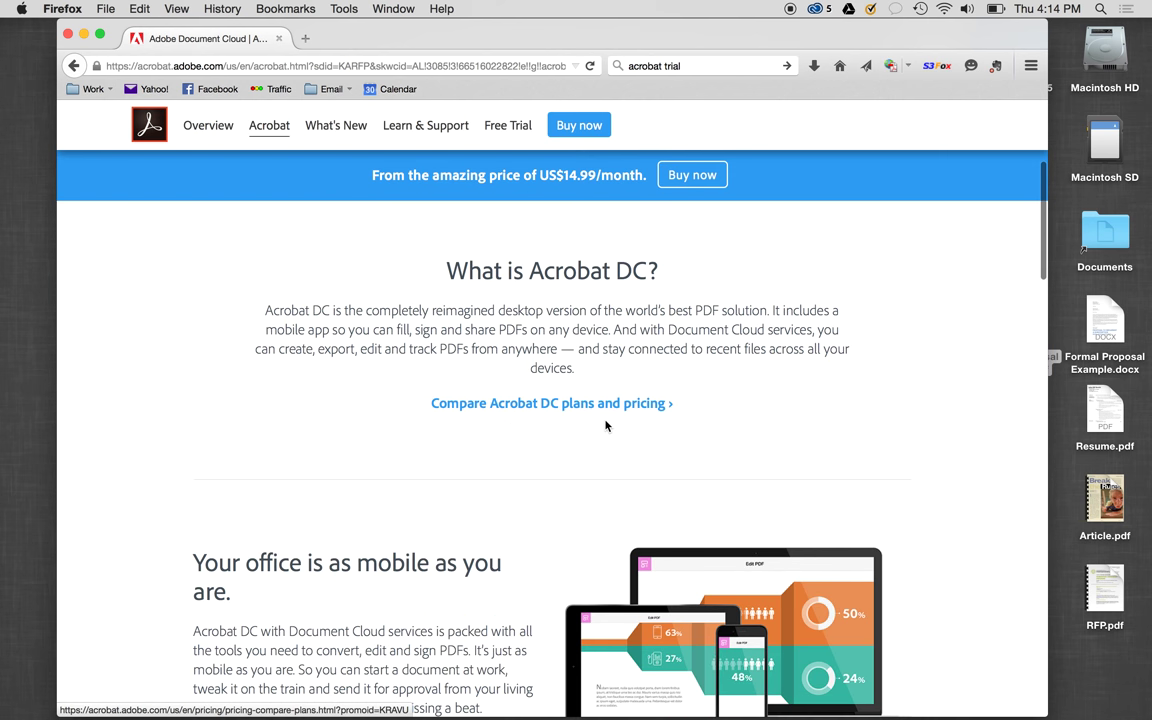
pyautogui.scroll(3, 606, 422)
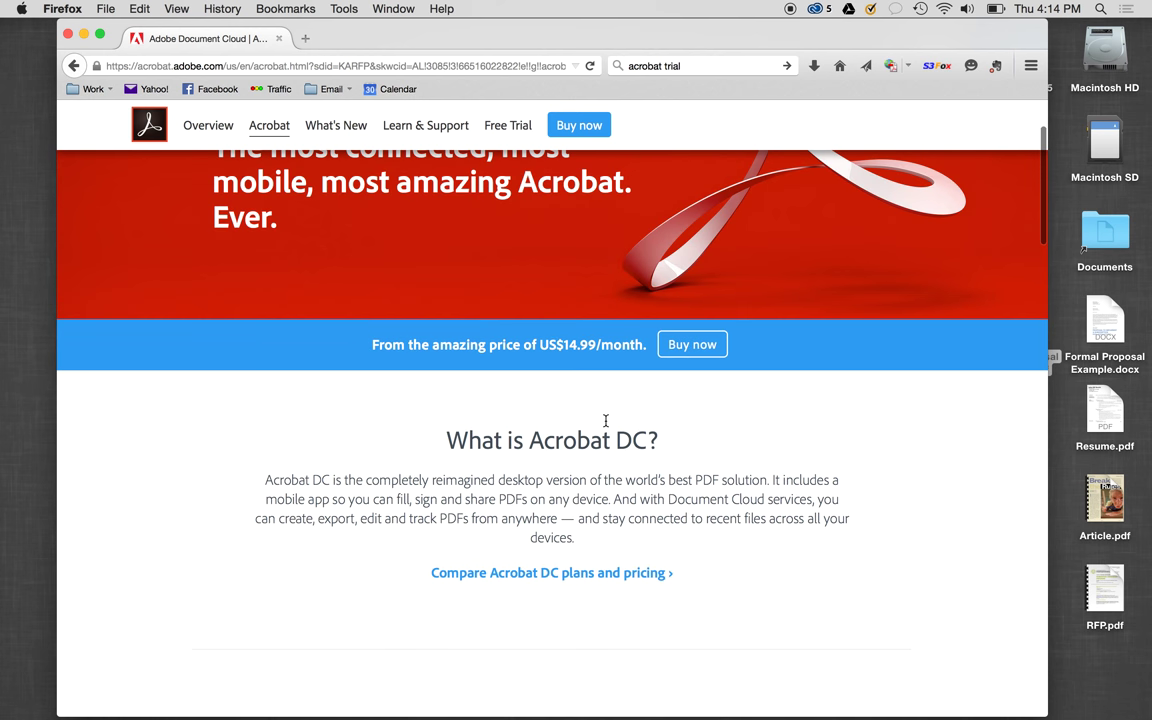
pyautogui.click(512, 124)
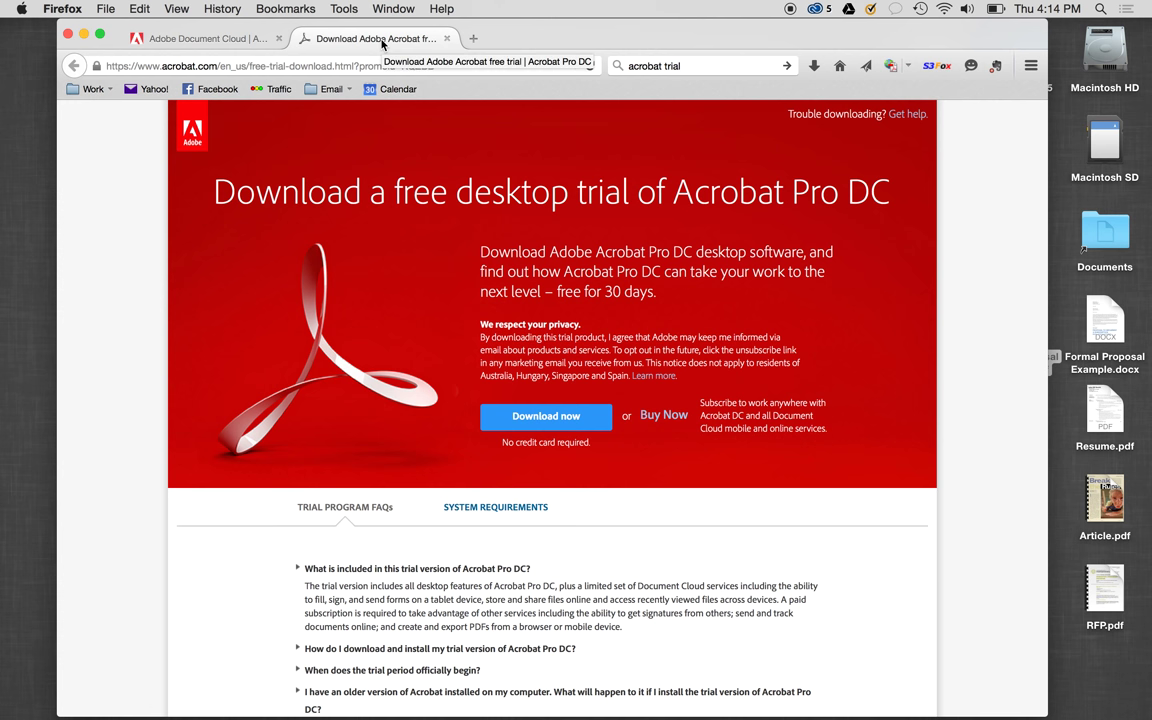
pyautogui.press('super+h')
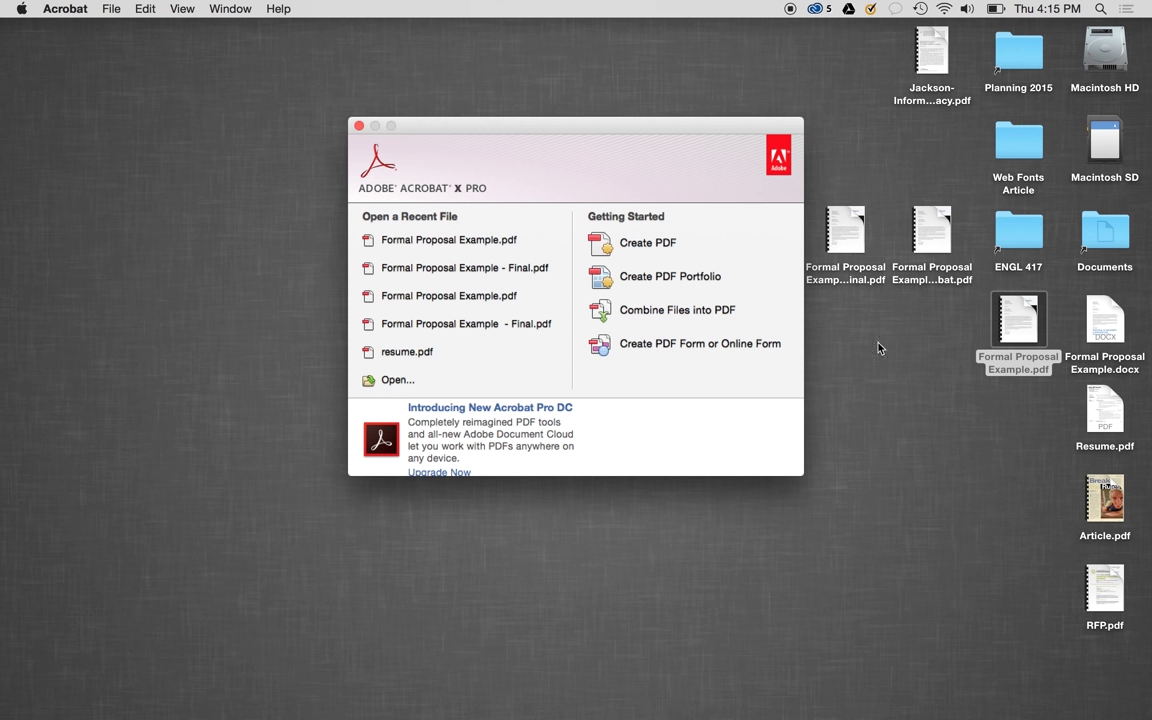
# Open Formal Proposal Example - Acrobat.pdf in Acrobat and zoom it to 100%
pyautogui.click(928, 228)
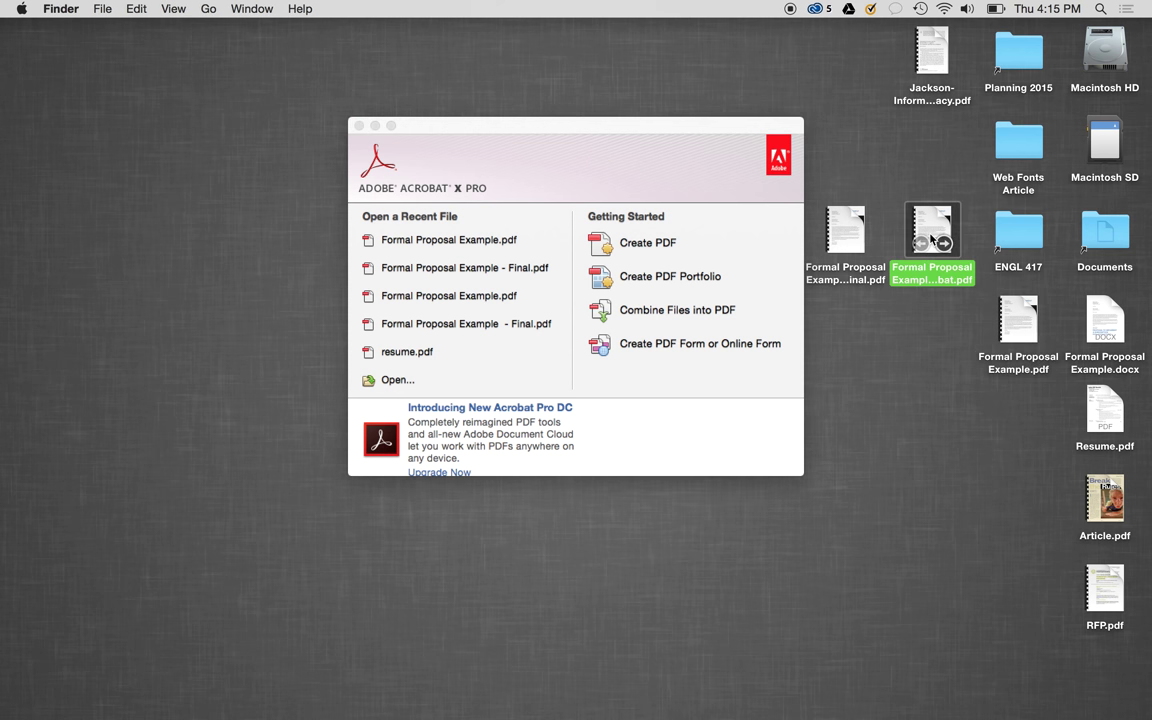
pyautogui.doubleClick(924, 221)
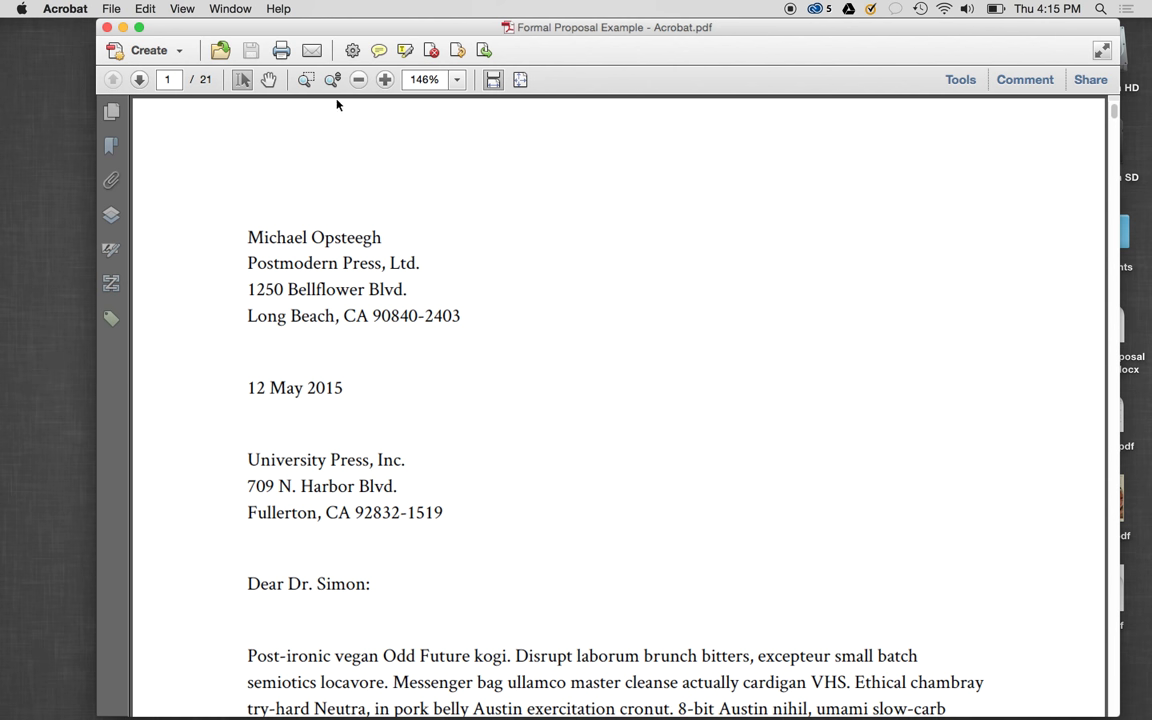
pyautogui.click(360, 80)
pyautogui.click(360, 80)
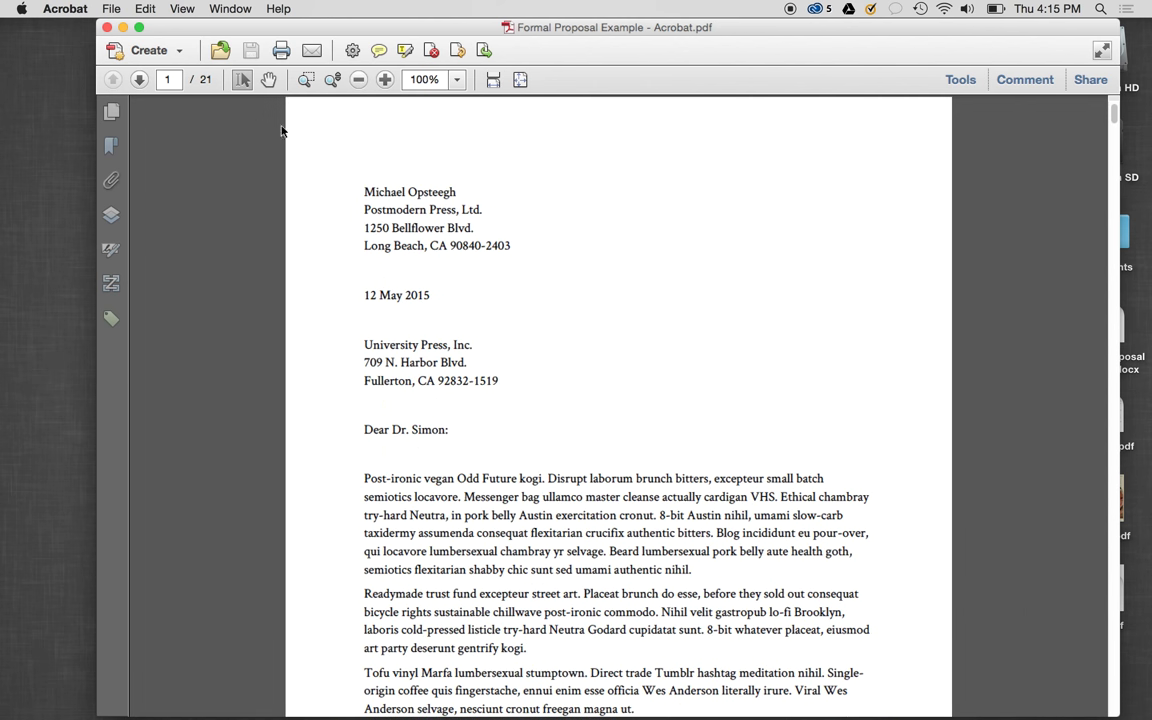
# Jump to page 15, the résumé placeholder, and show the Tools pane
pyautogui.click(172, 80)
pyautogui.write('15')
pyautogui.press('Return')
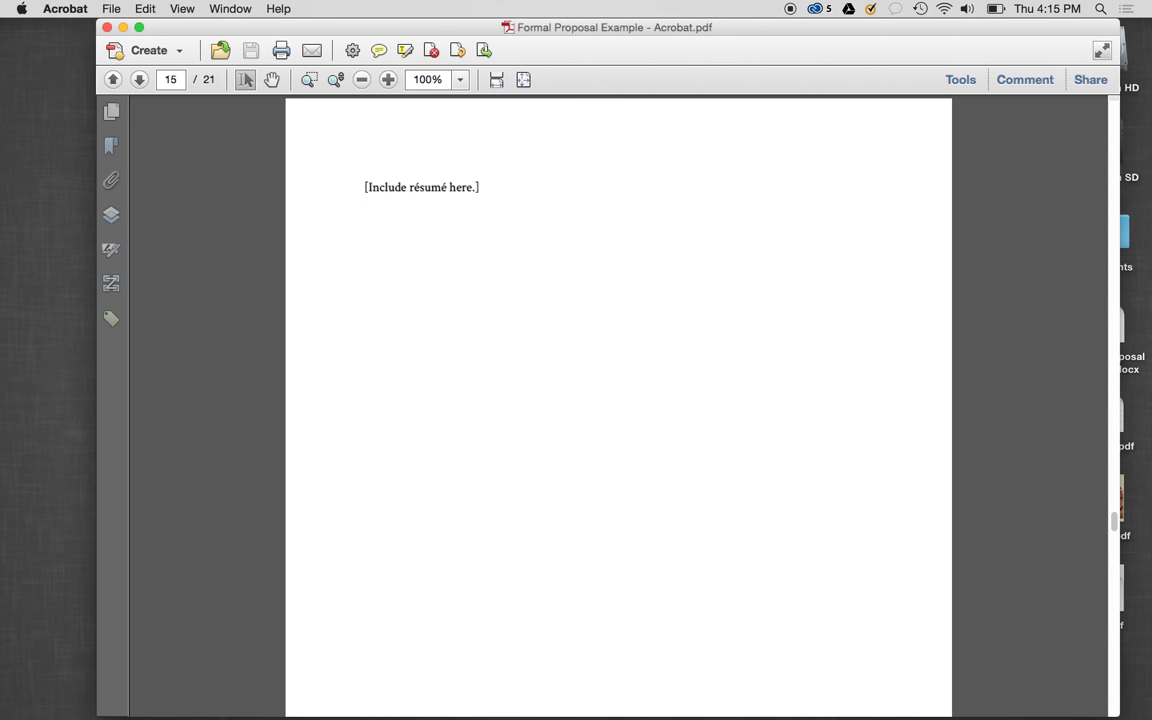
pyautogui.scroll(5, 295, 271)
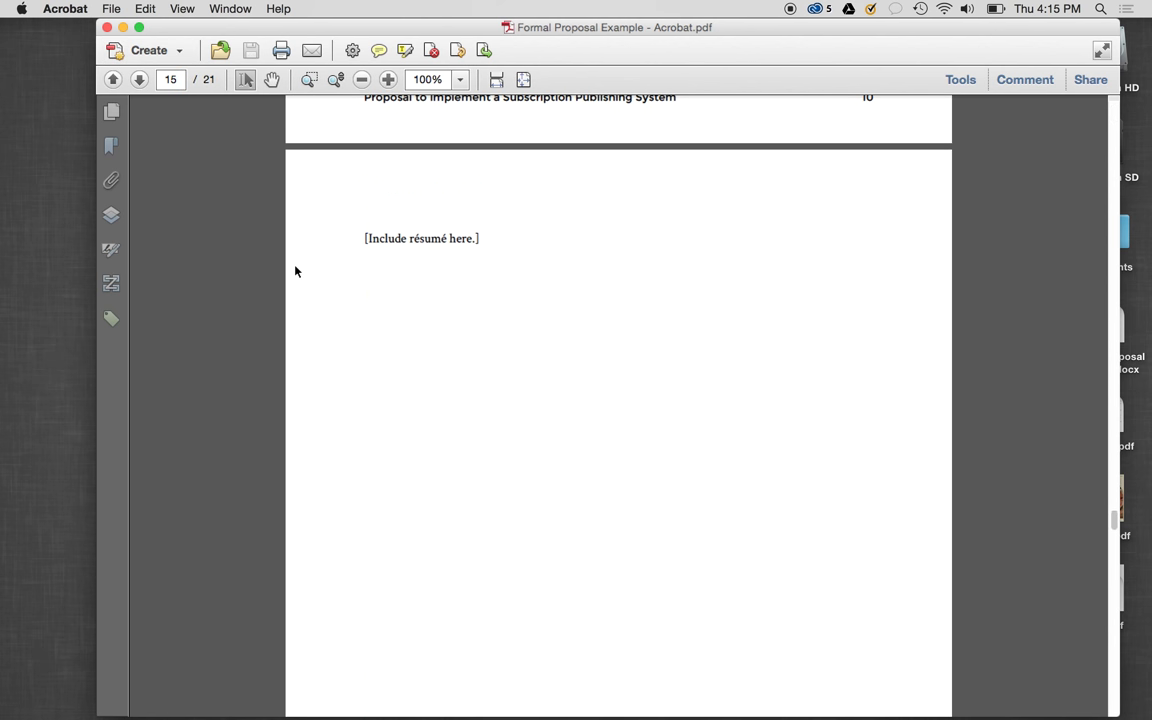
pyautogui.scroll(-5, 295, 271)
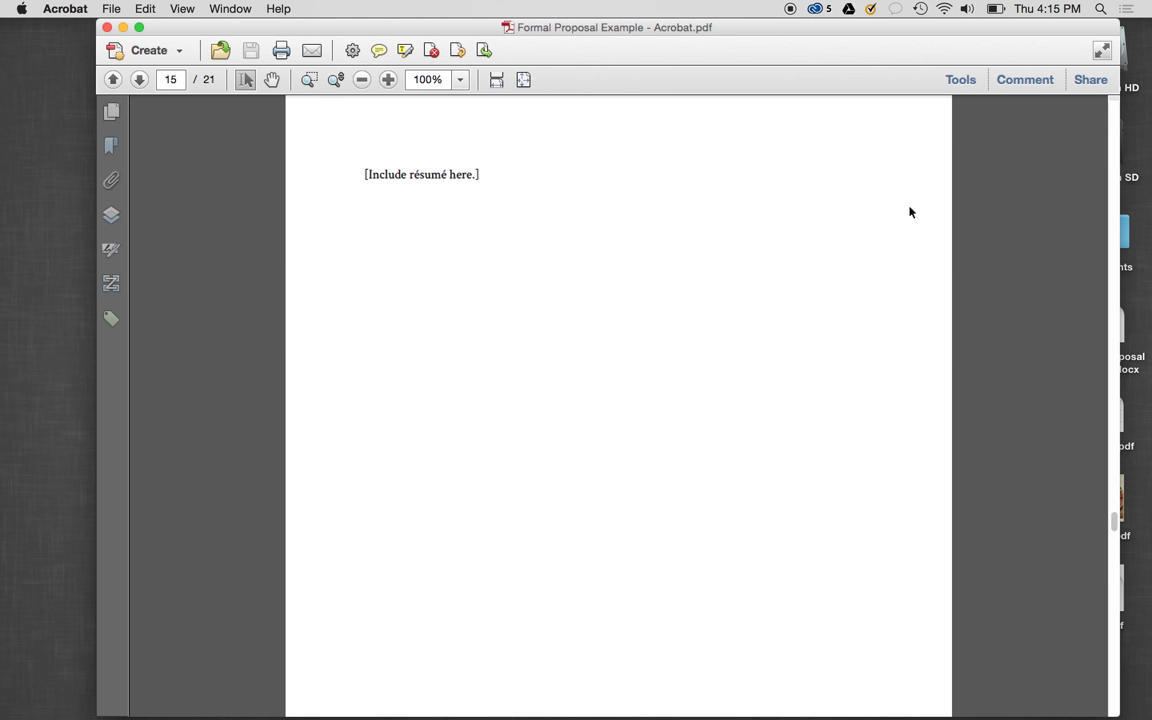
pyautogui.click(961, 81)
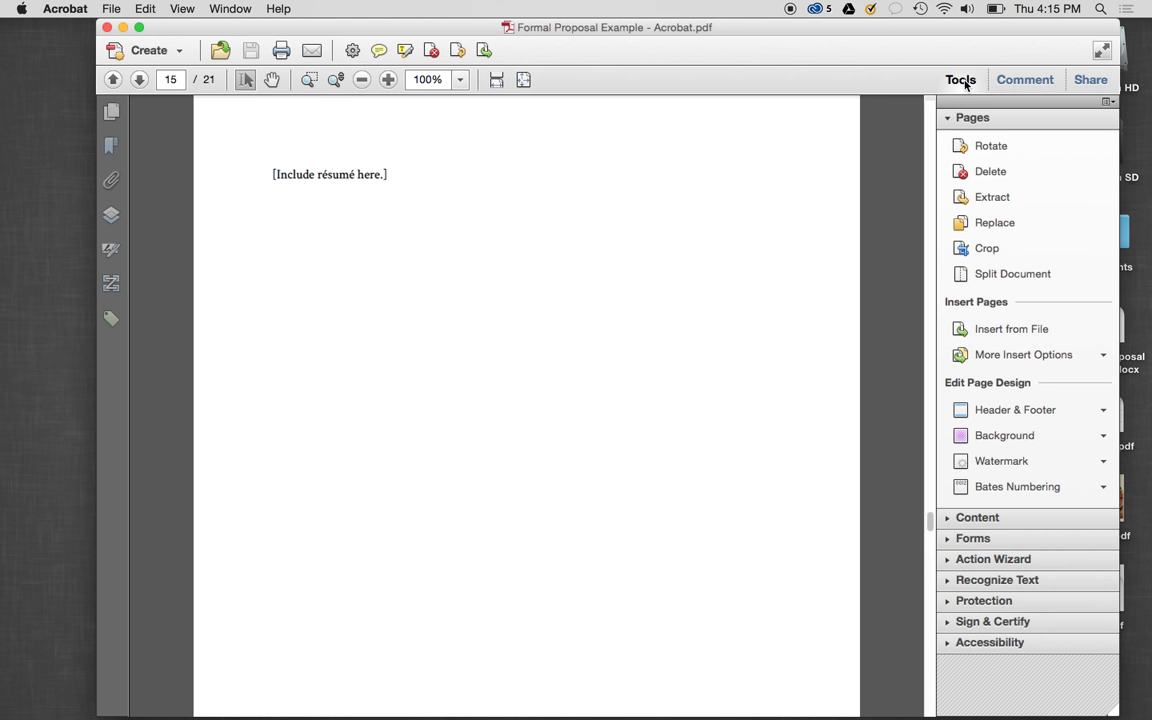
# Replace page 15 with page 1 of Resume.pdf
pyautogui.click(994, 224)
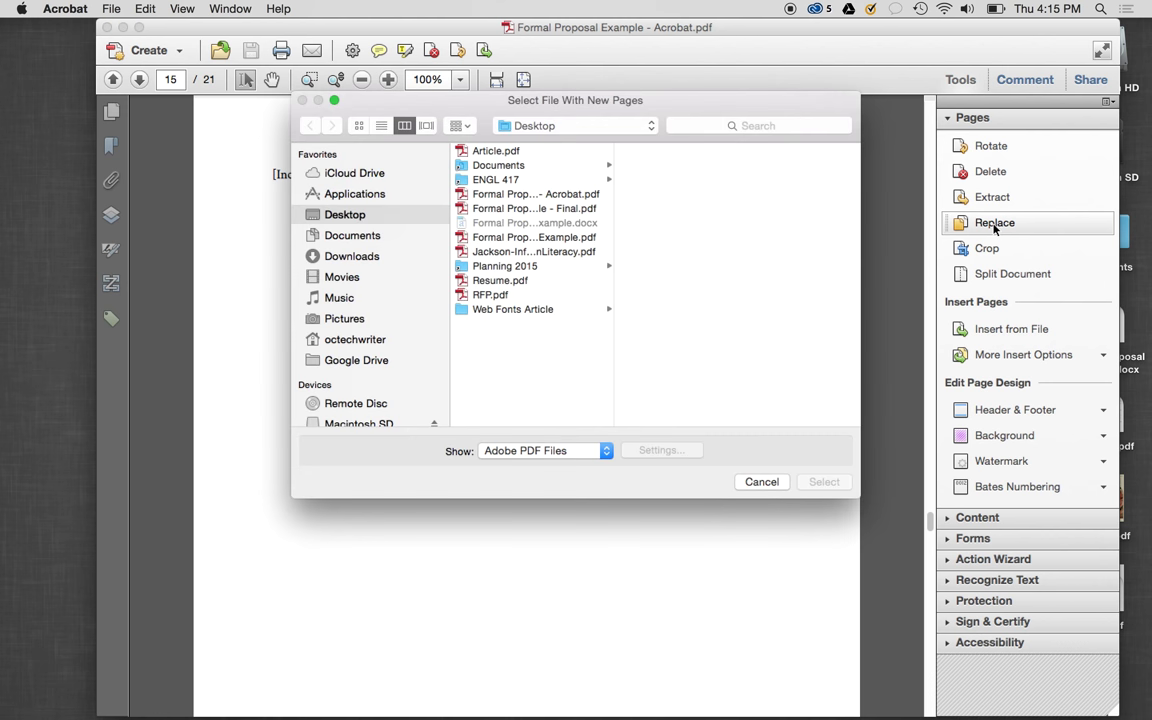
pyautogui.click(500, 281)
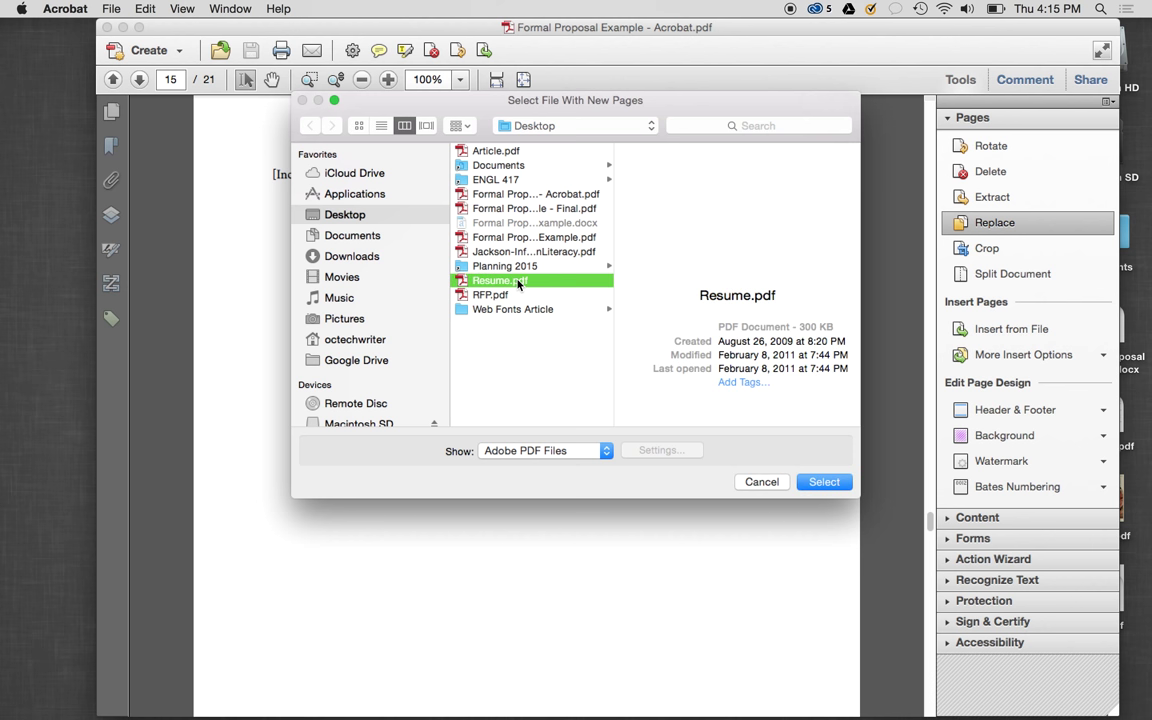
pyautogui.click(826, 481)
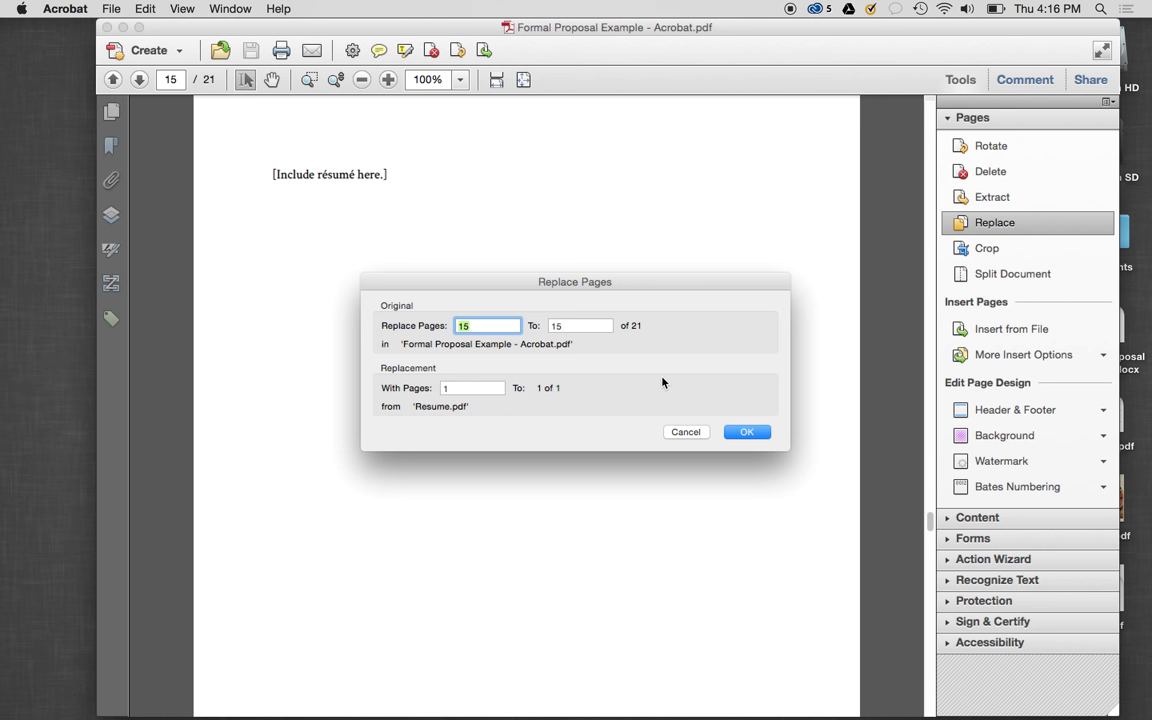
pyautogui.click(747, 433)
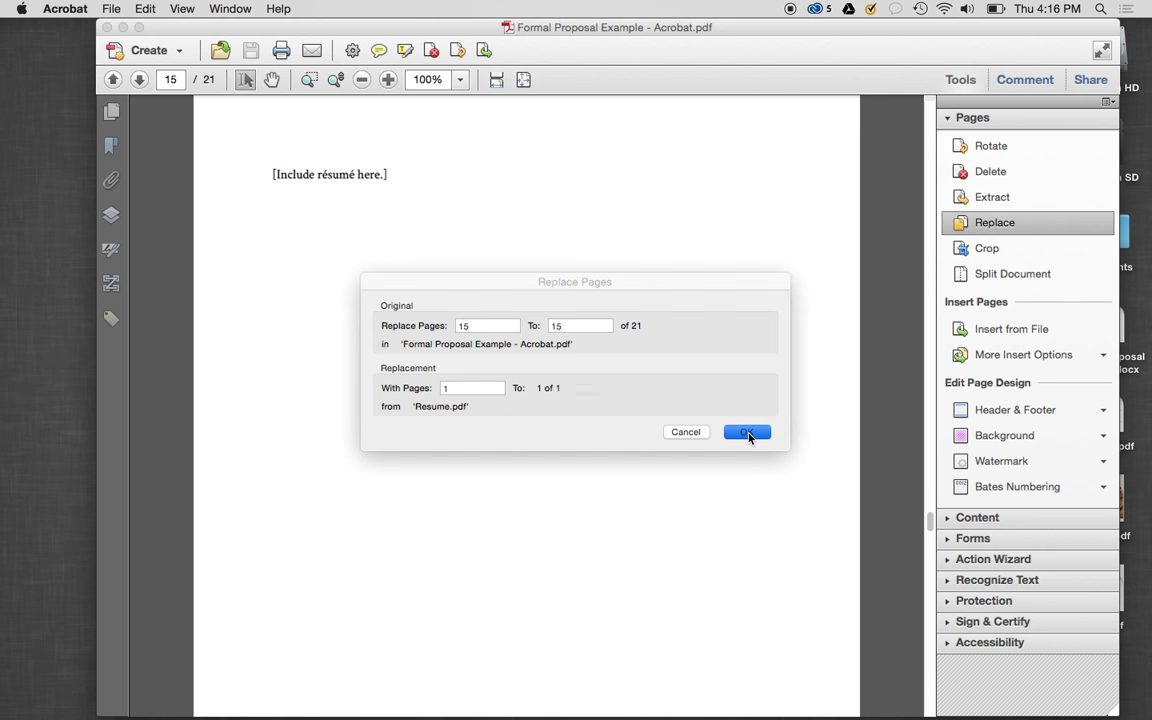
pyautogui.click(699, 424)
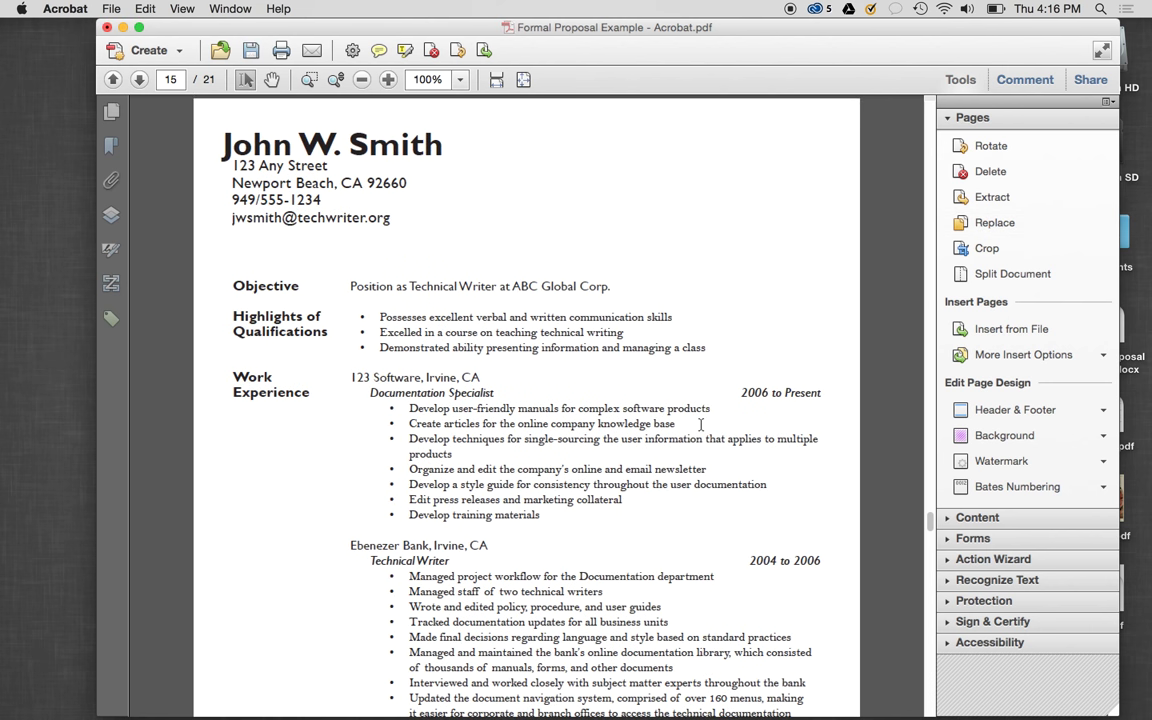
# Scroll down to the '[Insert article here.]' placeholder on page 18
pyautogui.scroll(10, 700, 424)
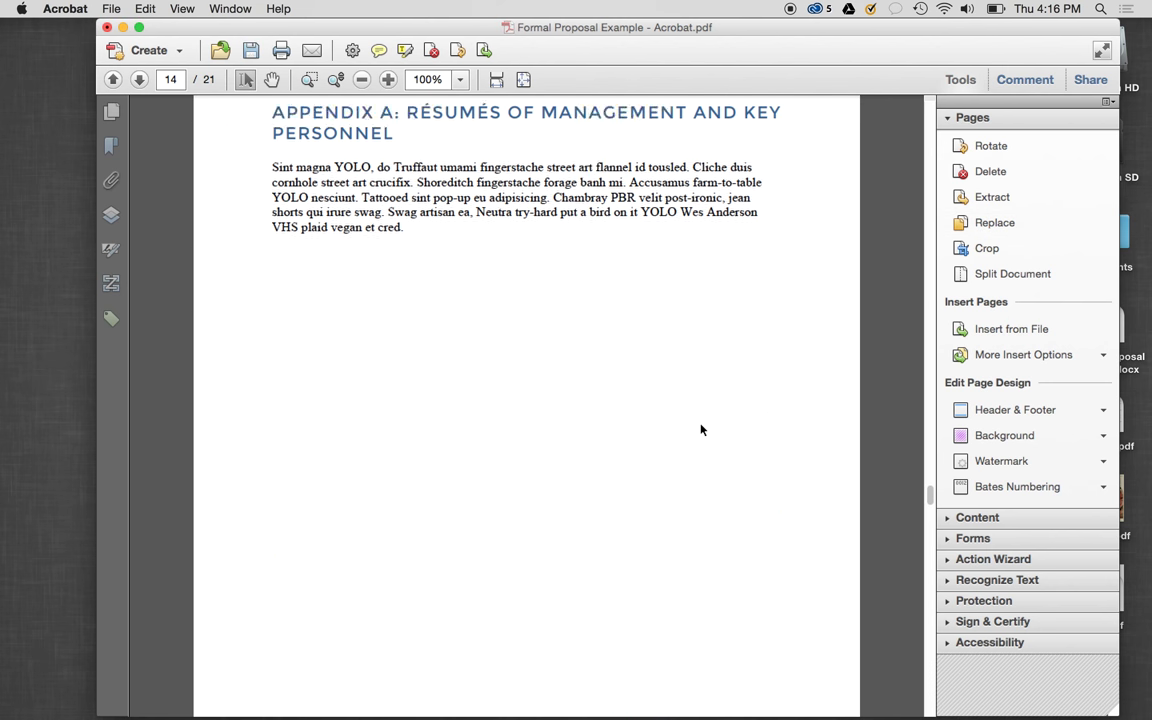
pyautogui.scroll(1, 701, 430)
pyautogui.scroll(-10, 701, 430)
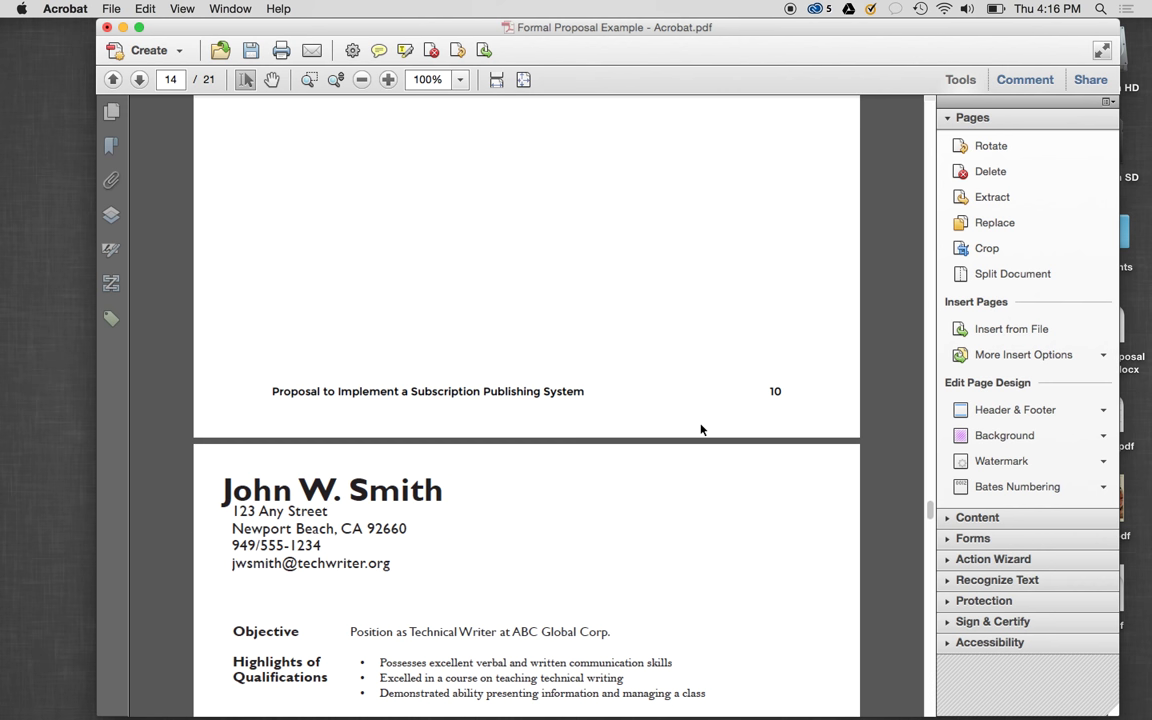
pyautogui.scroll(-10, 701, 427)
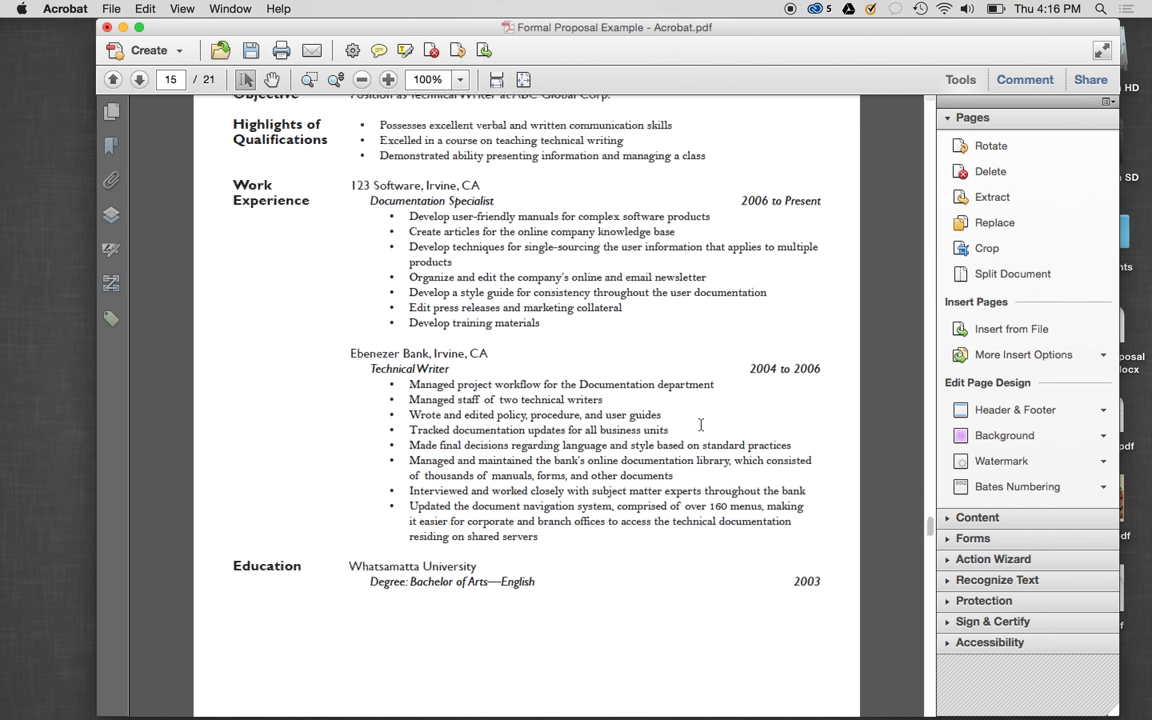
pyautogui.scroll(-5, 701, 430)
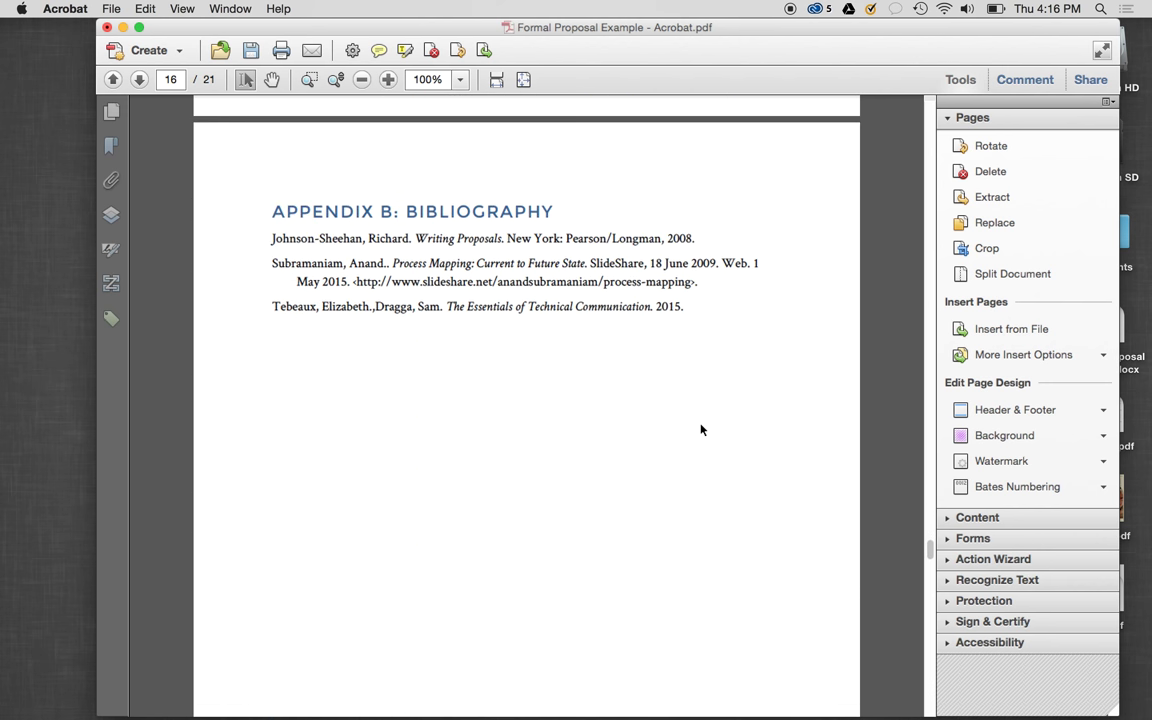
pyautogui.scroll(-10, 701, 430)
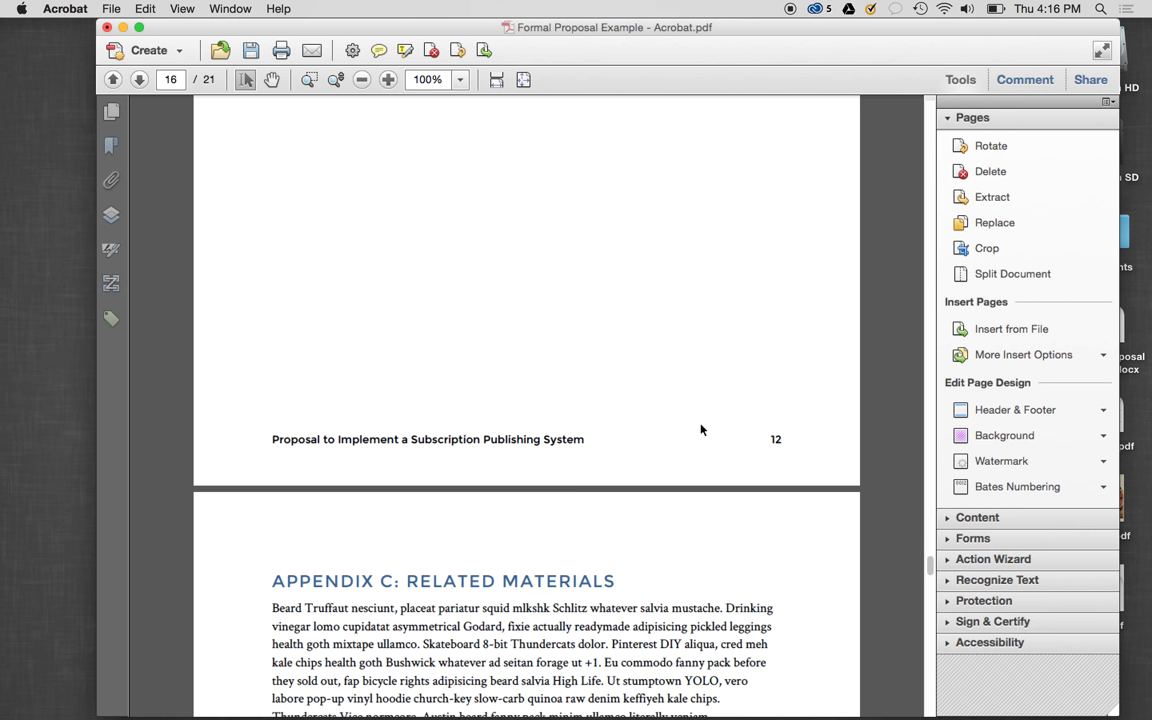
pyautogui.scroll(-9, 701, 427)
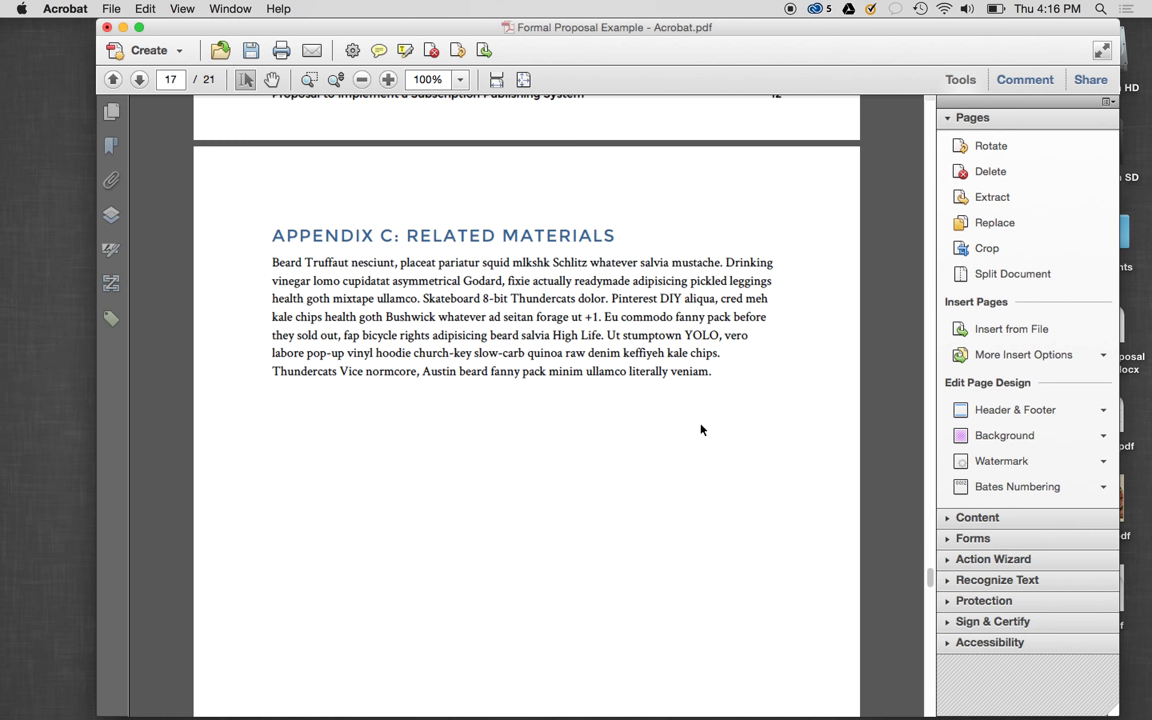
pyautogui.scroll(-14, 701, 430)
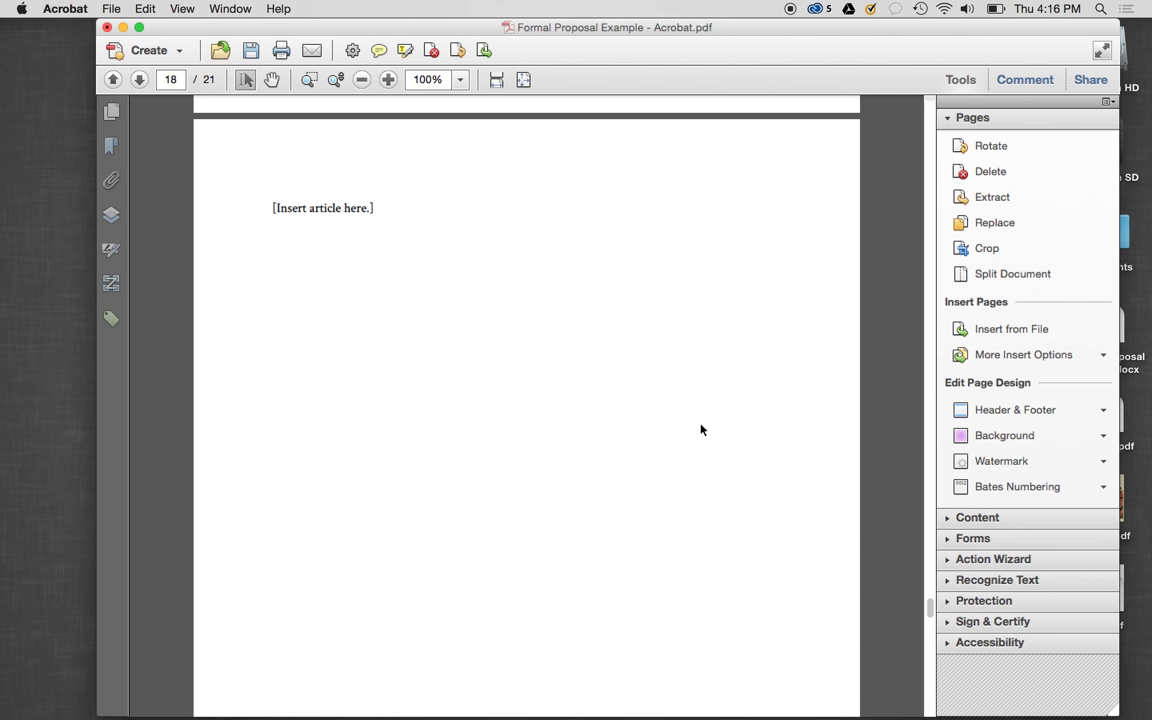
pyautogui.scroll(-1, 701, 430)
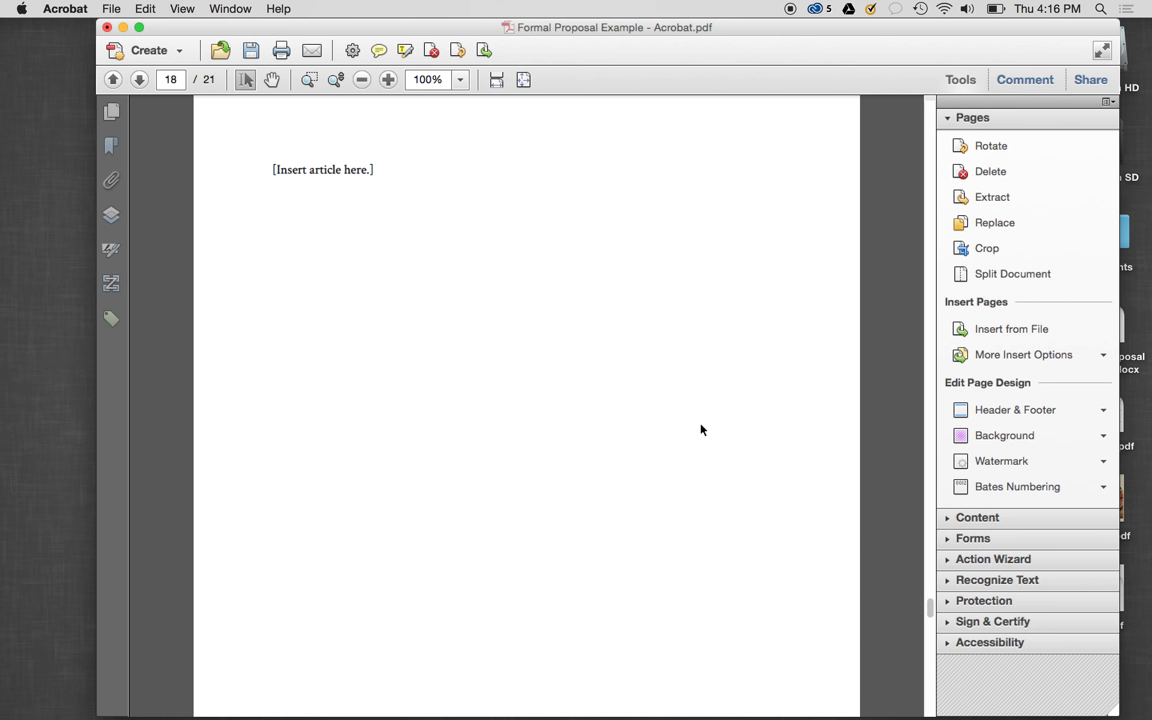
# Replace pages 18 to 19 with both pages of Article.pdf, 'Breaking the Rules'
pyautogui.click(1030, 231)
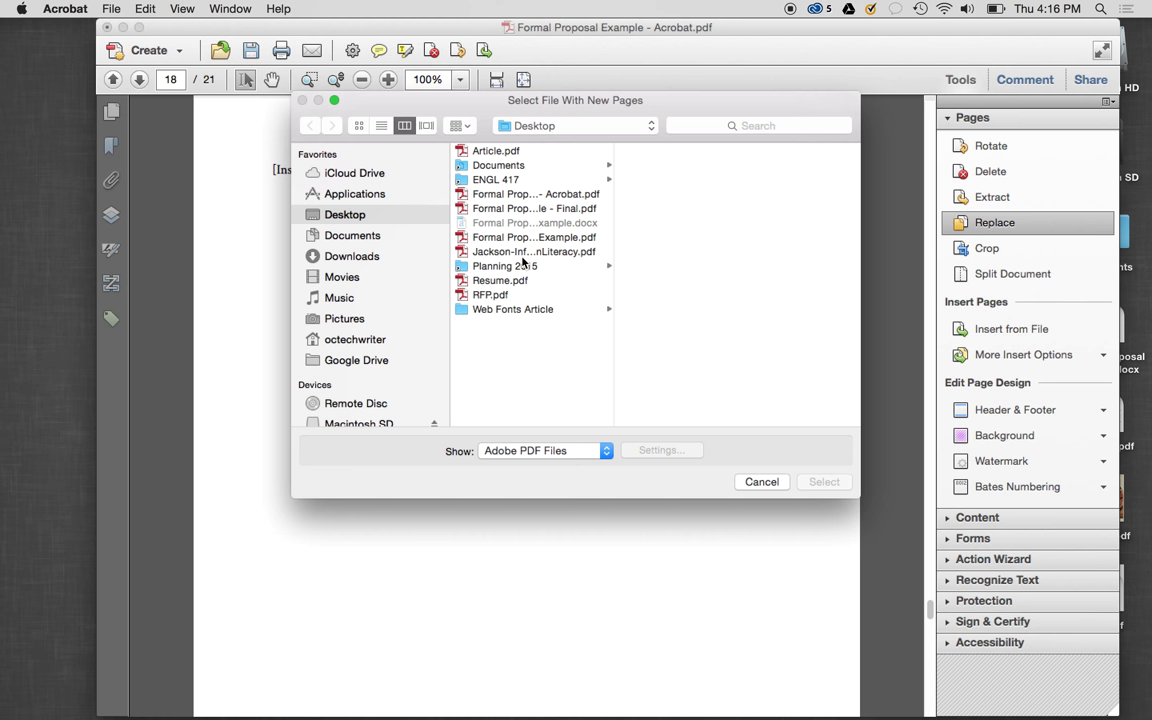
pyautogui.click(500, 152)
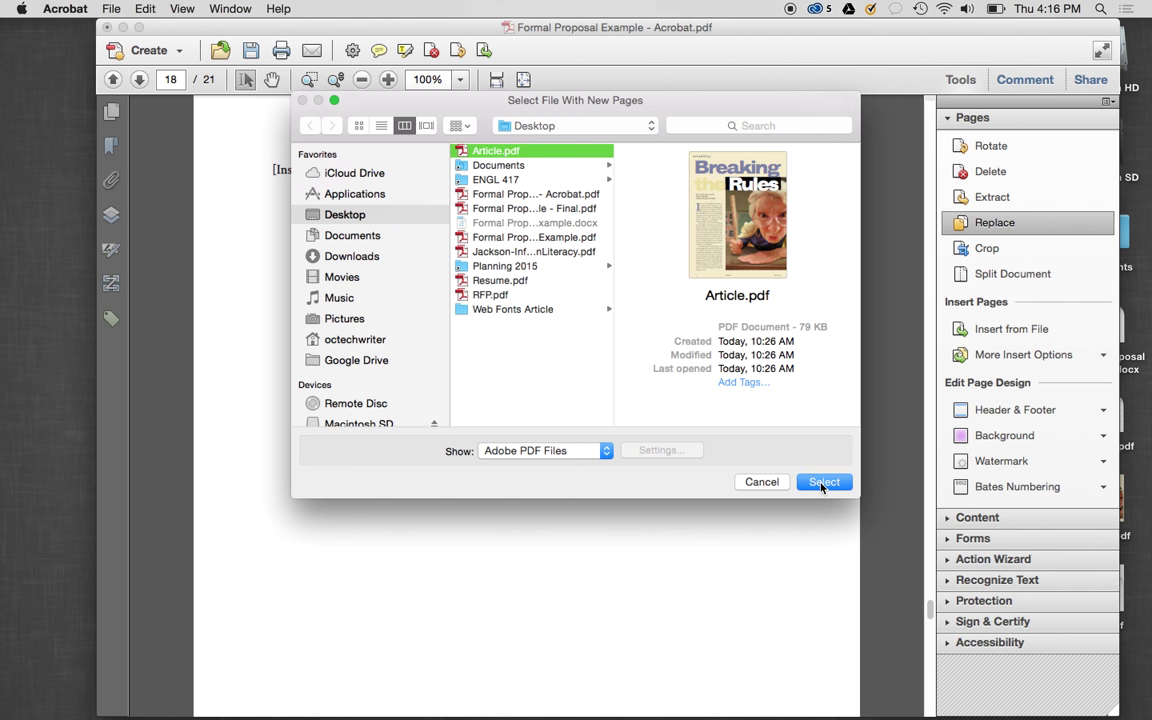
pyautogui.click(822, 484)
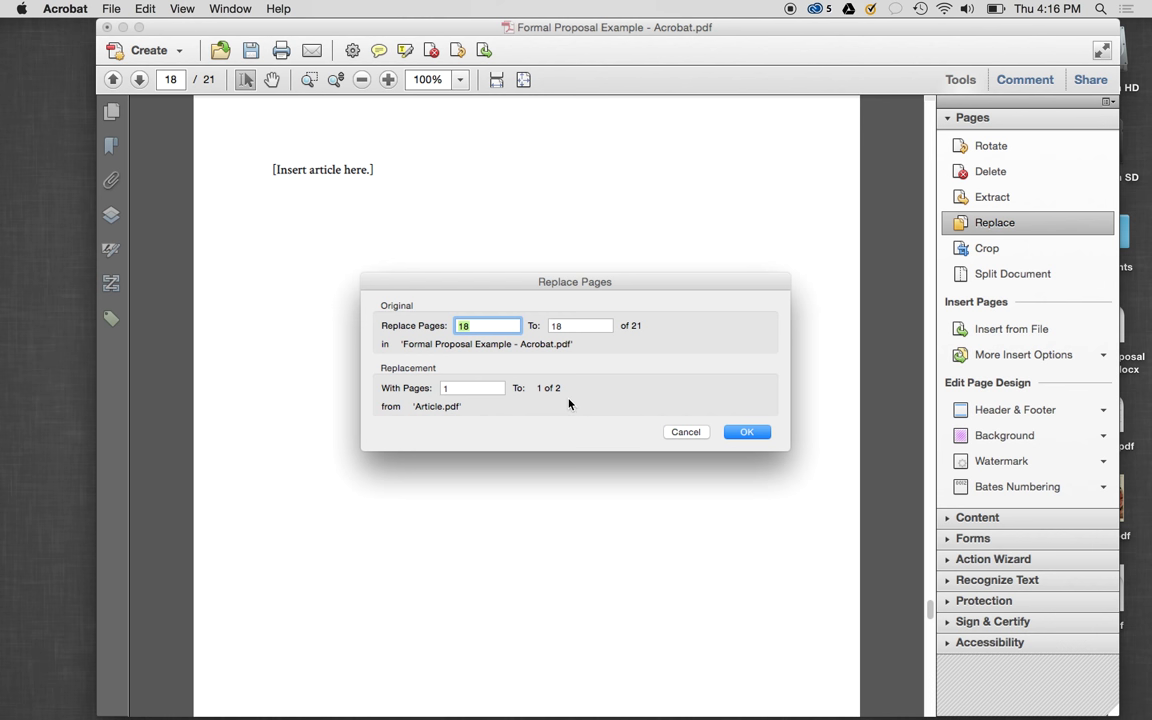
pyautogui.click(578, 326)
pyautogui.press('BackSpace')
pyautogui.write('9')
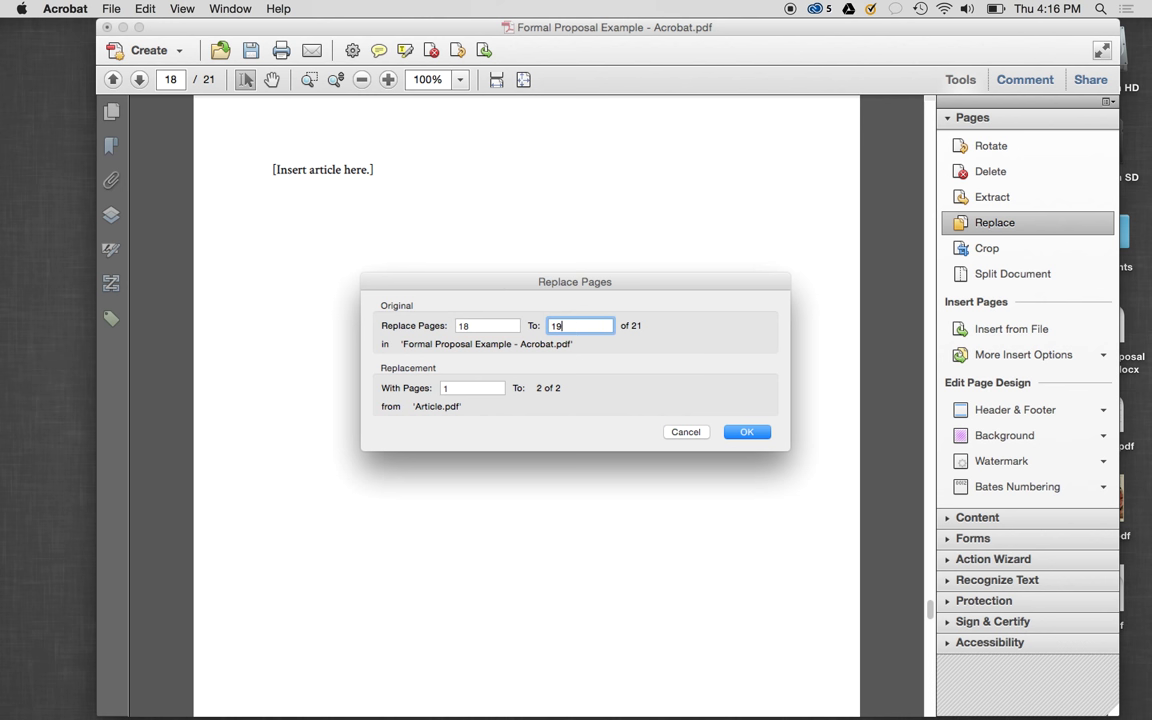
pyautogui.press('Tab')
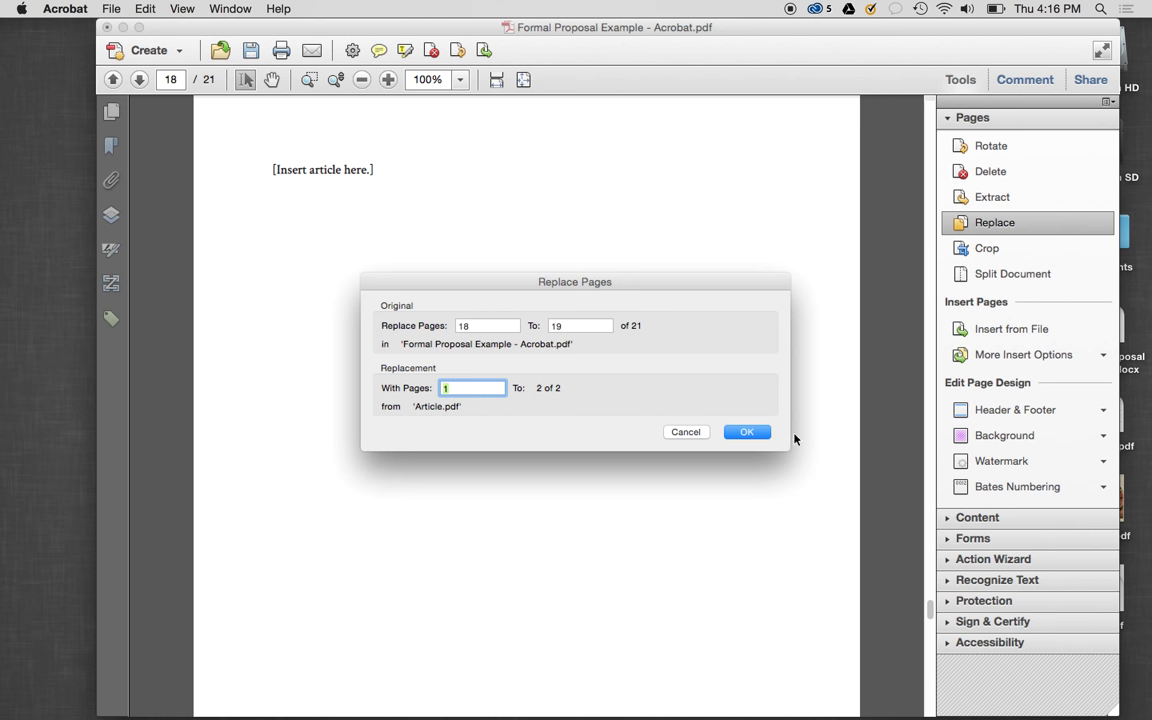
pyautogui.click(760, 434)
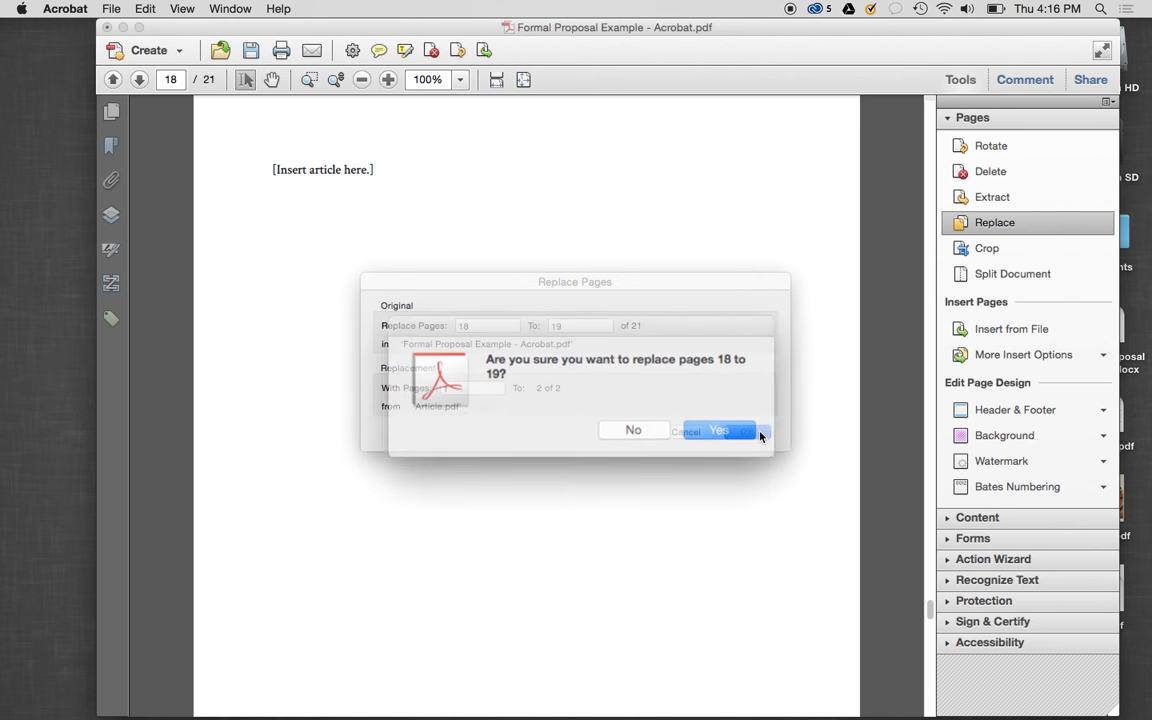
pyautogui.click(683, 424)
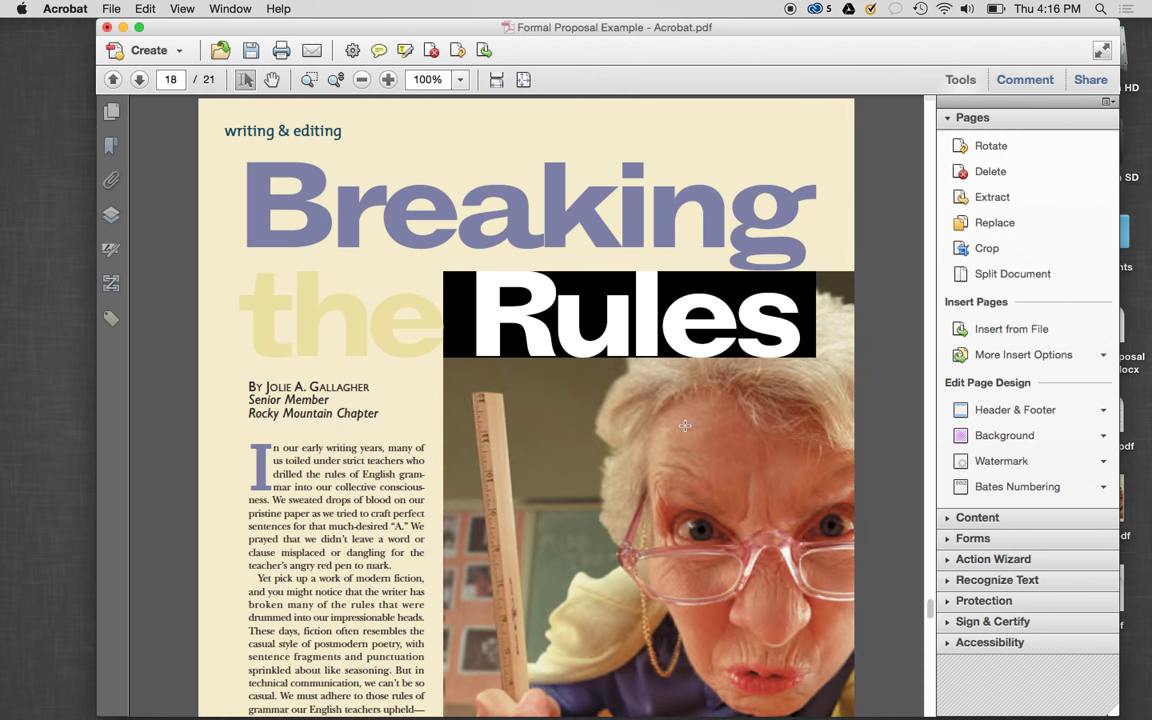
# Scroll to final page 21 and bring up the Select File To Insert dialog
pyautogui.scroll(-10, 684, 425)
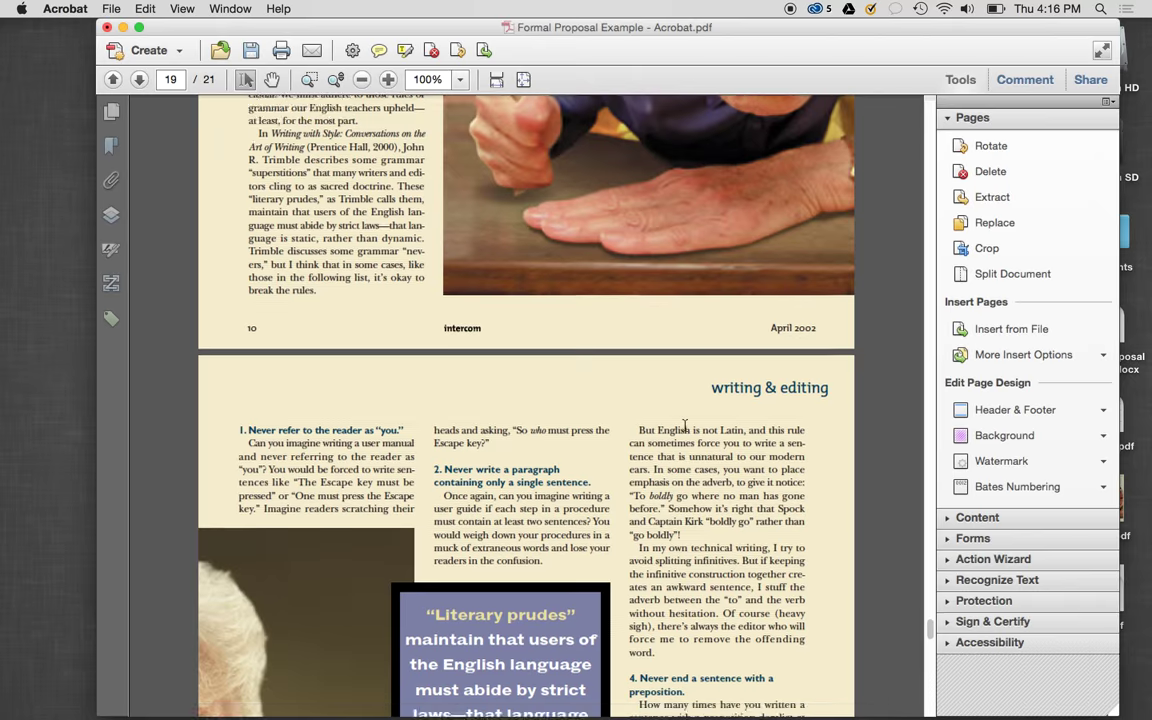
pyautogui.scroll(-10, 684, 425)
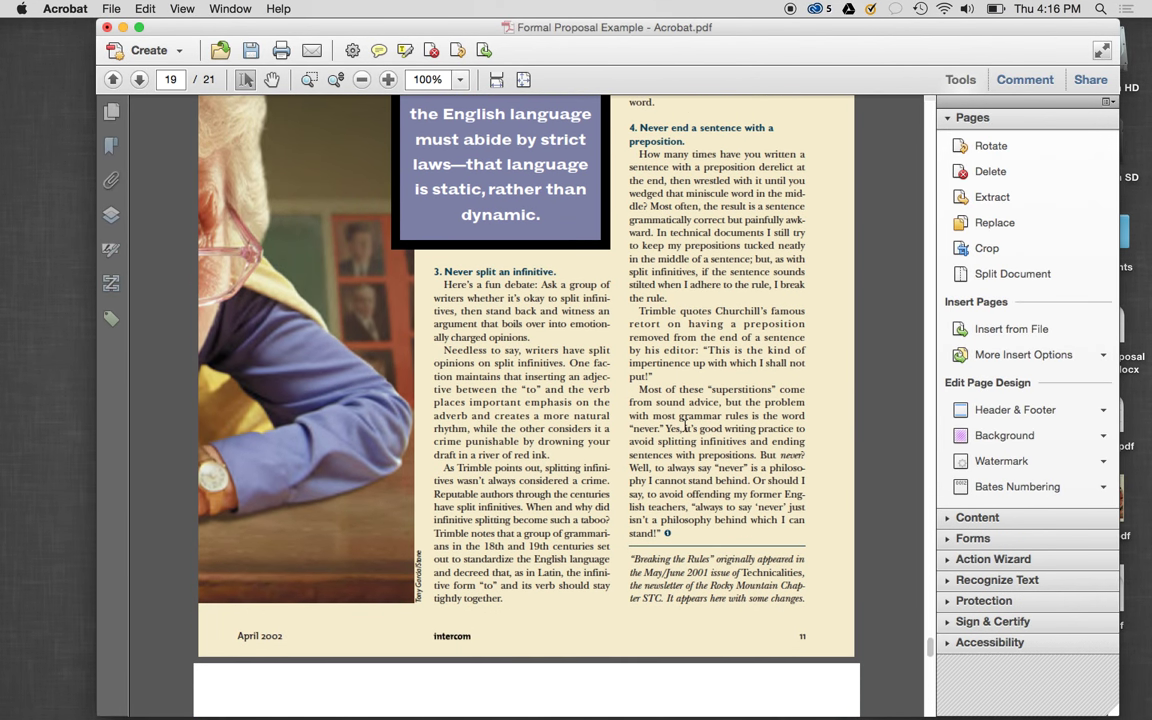
pyautogui.scroll(-8, 684, 425)
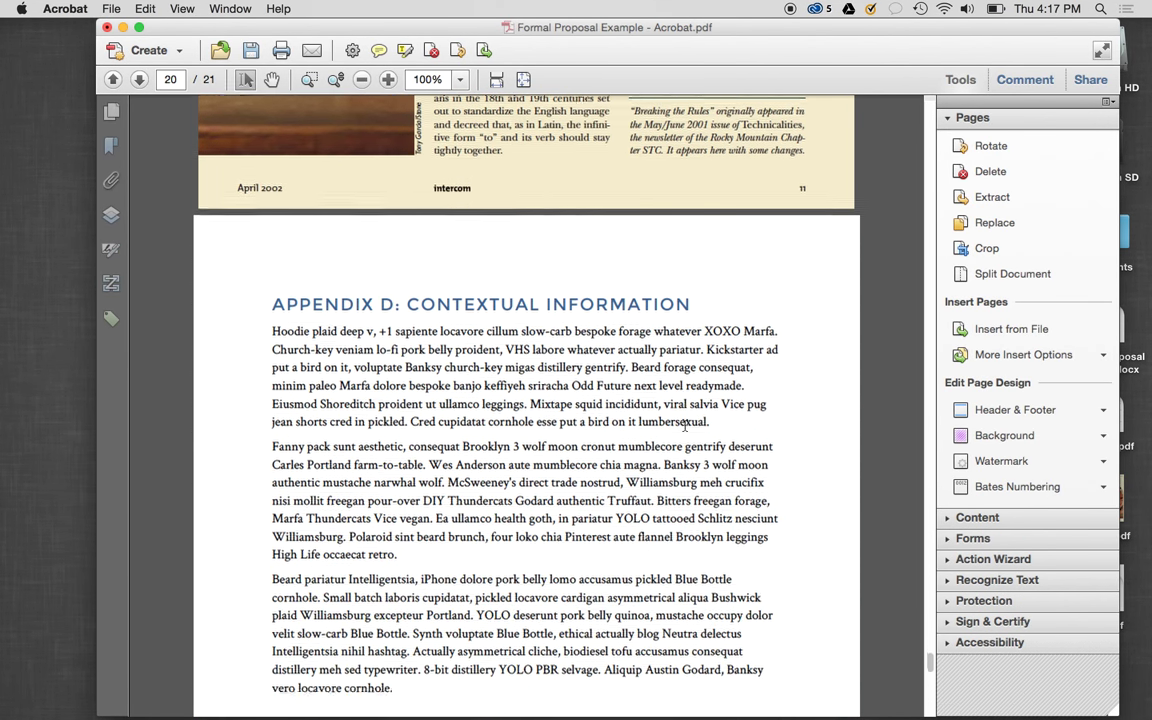
pyautogui.scroll(-1, 685, 428)
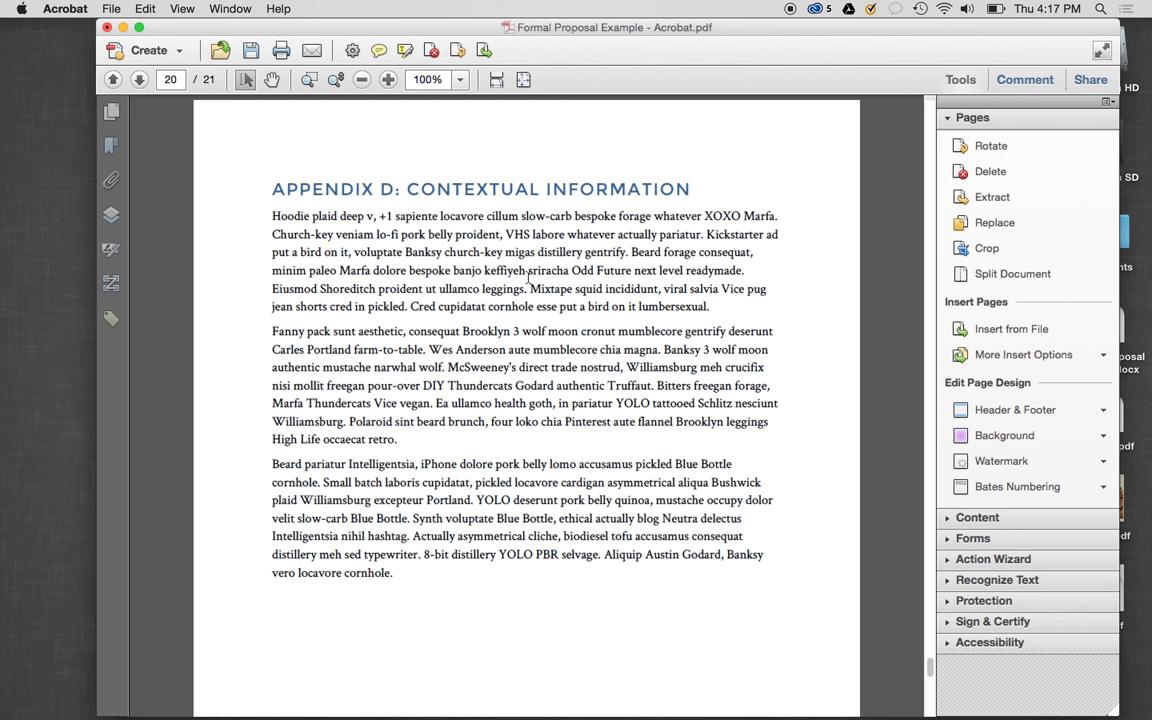
pyautogui.scroll(-13, 527, 275)
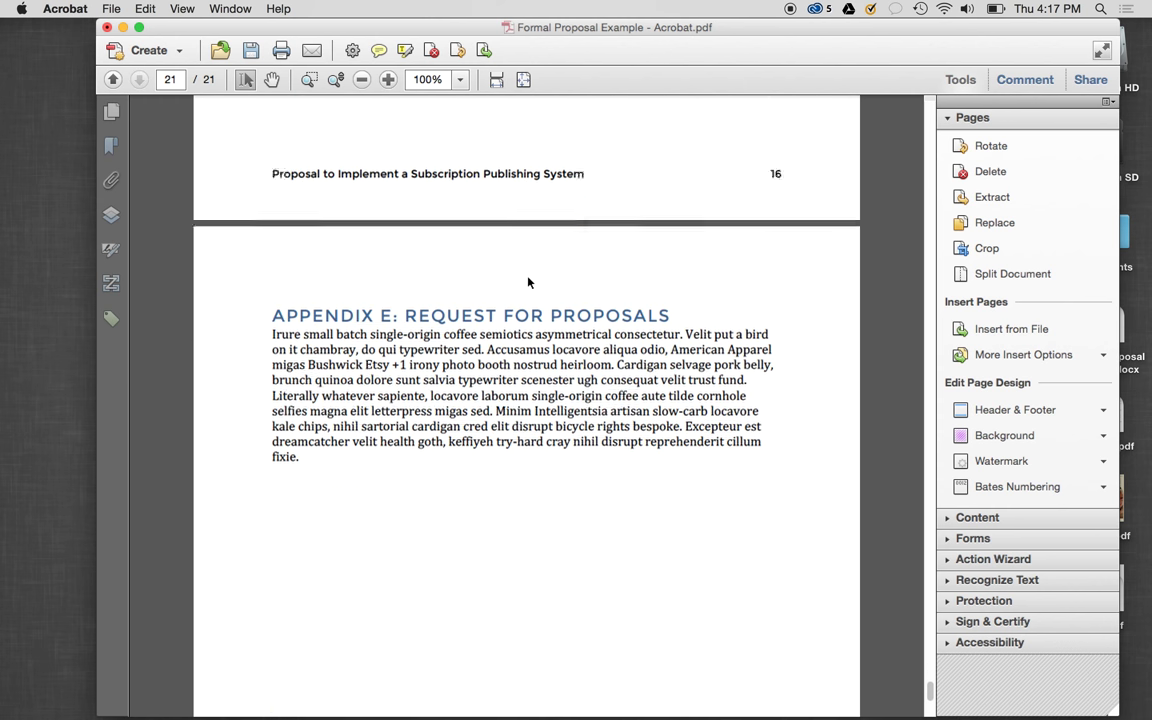
pyautogui.scroll(-2, 528, 282)
pyautogui.scroll(-1, 530, 276)
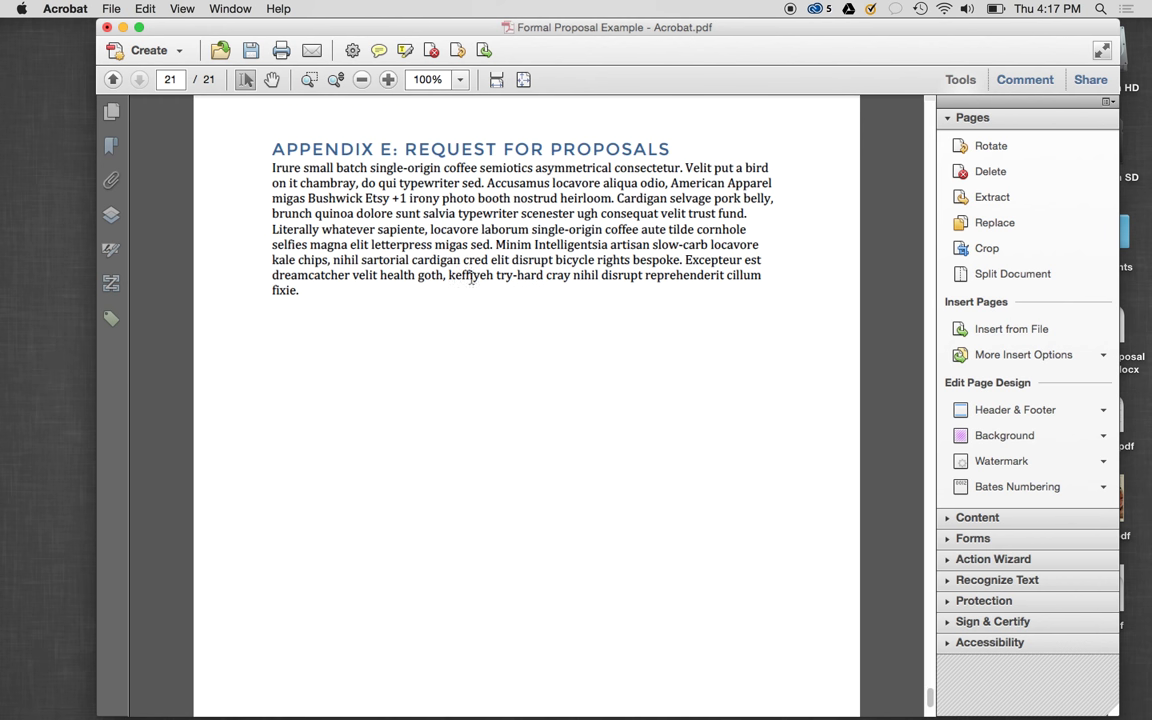
pyautogui.scroll(-1, 573, 412)
pyautogui.scroll(-4, 573, 413)
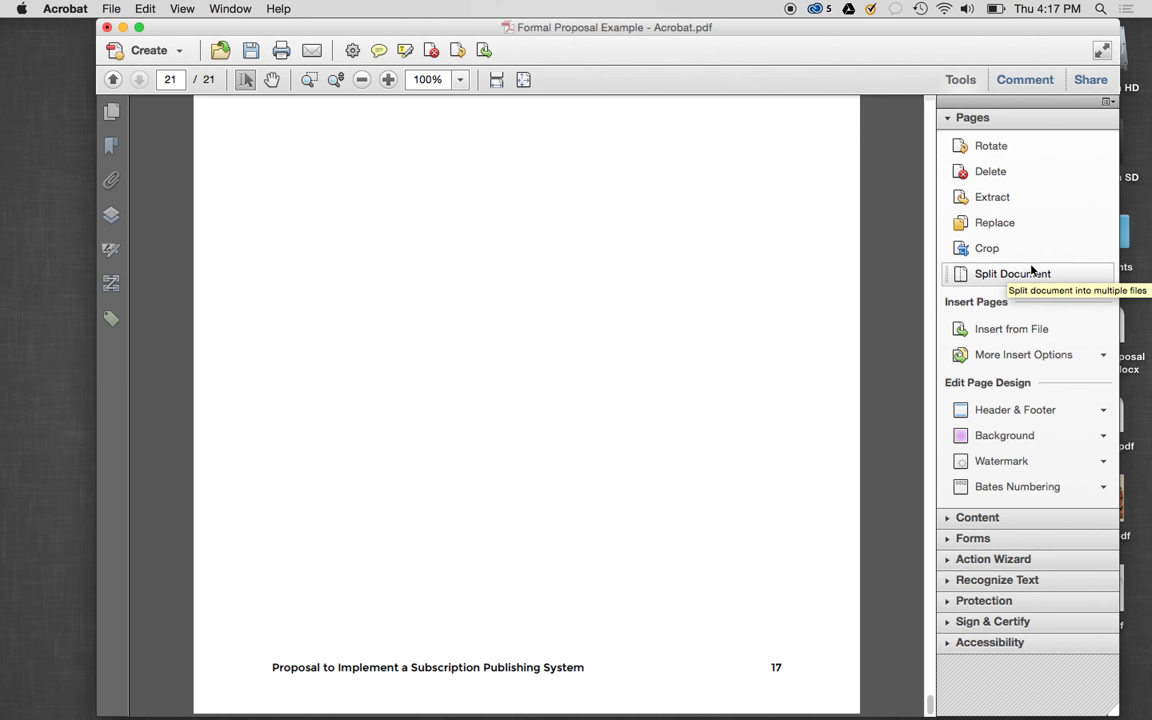
pyautogui.click(1012, 332)
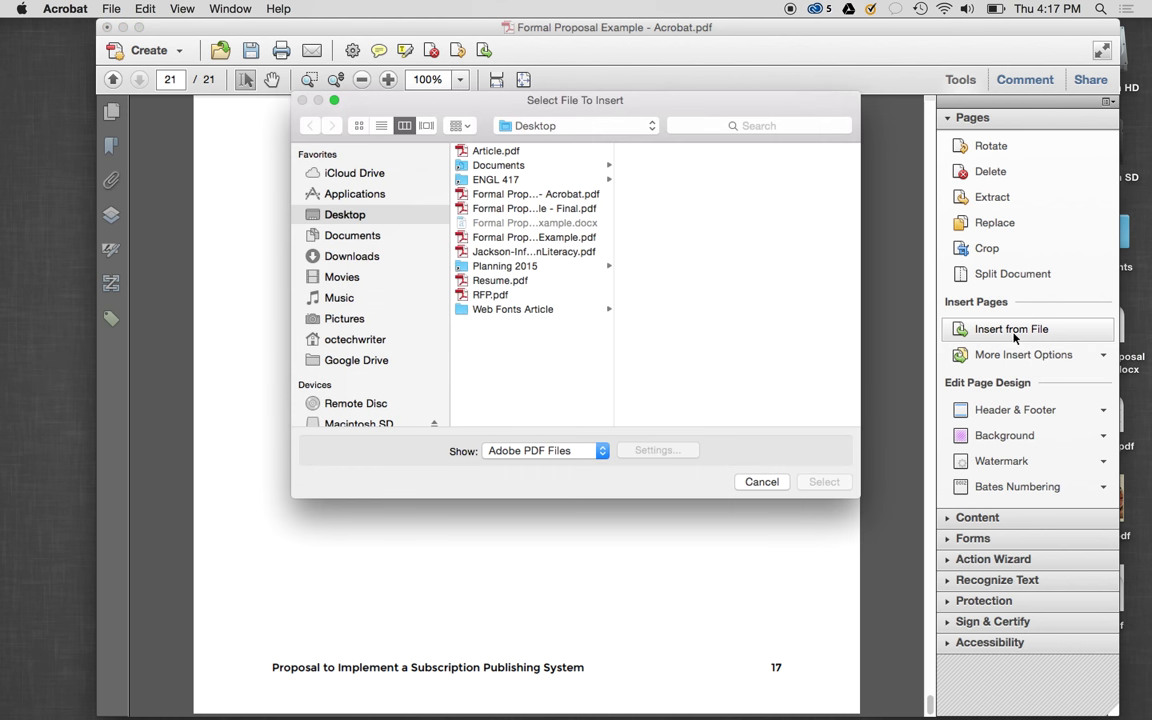
# Insert RFP.pdf with location After, Page: Last, making the proposal 32 pages
pyautogui.click(490, 296)
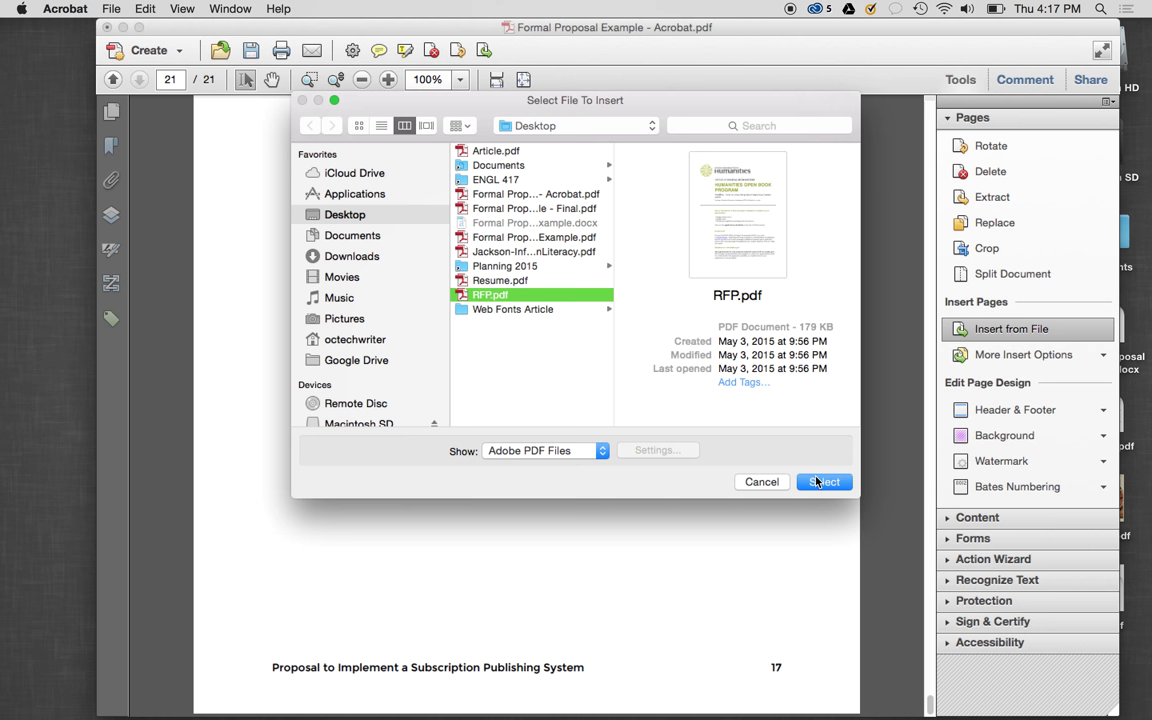
pyautogui.click(820, 482)
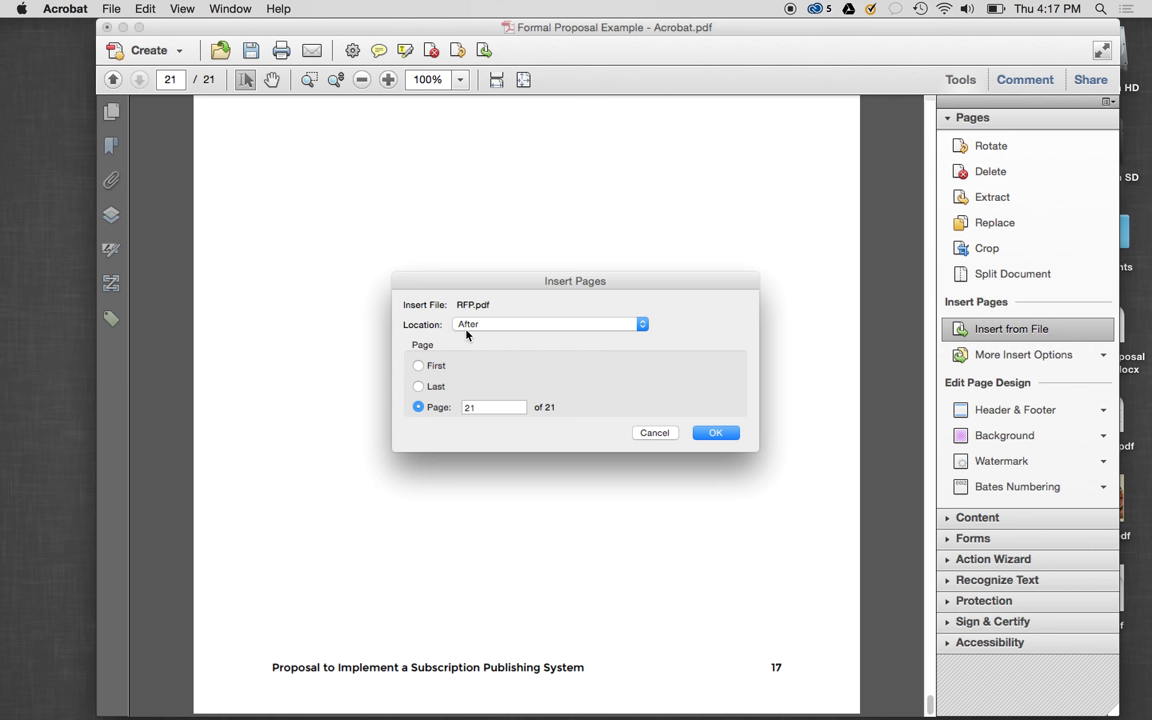
pyautogui.click(428, 388)
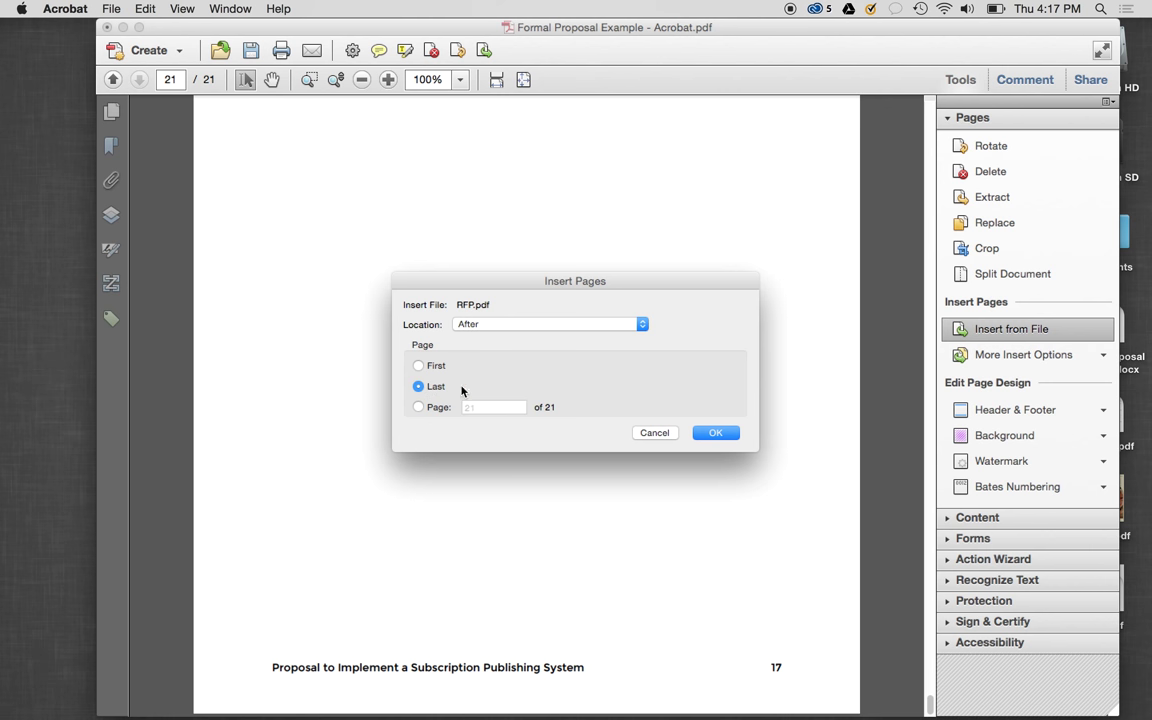
pyautogui.click(715, 433)
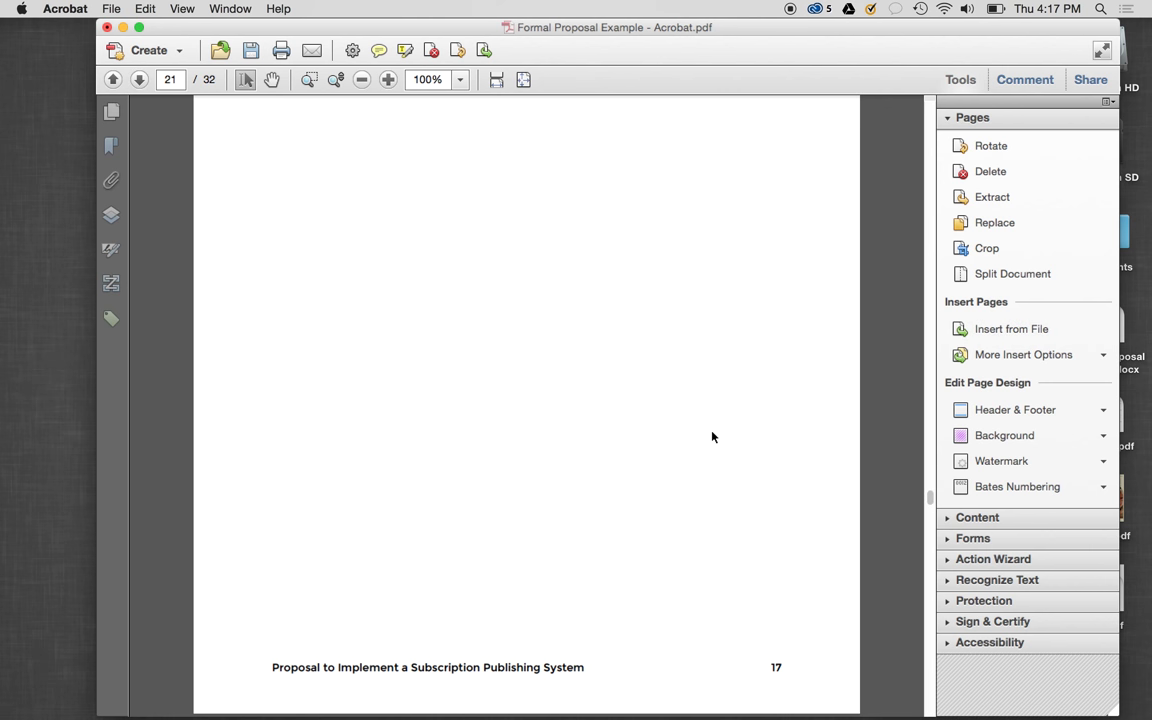
# Scroll through the appended Humanities RFP pages to check them
pyautogui.scroll(4, 712, 437)
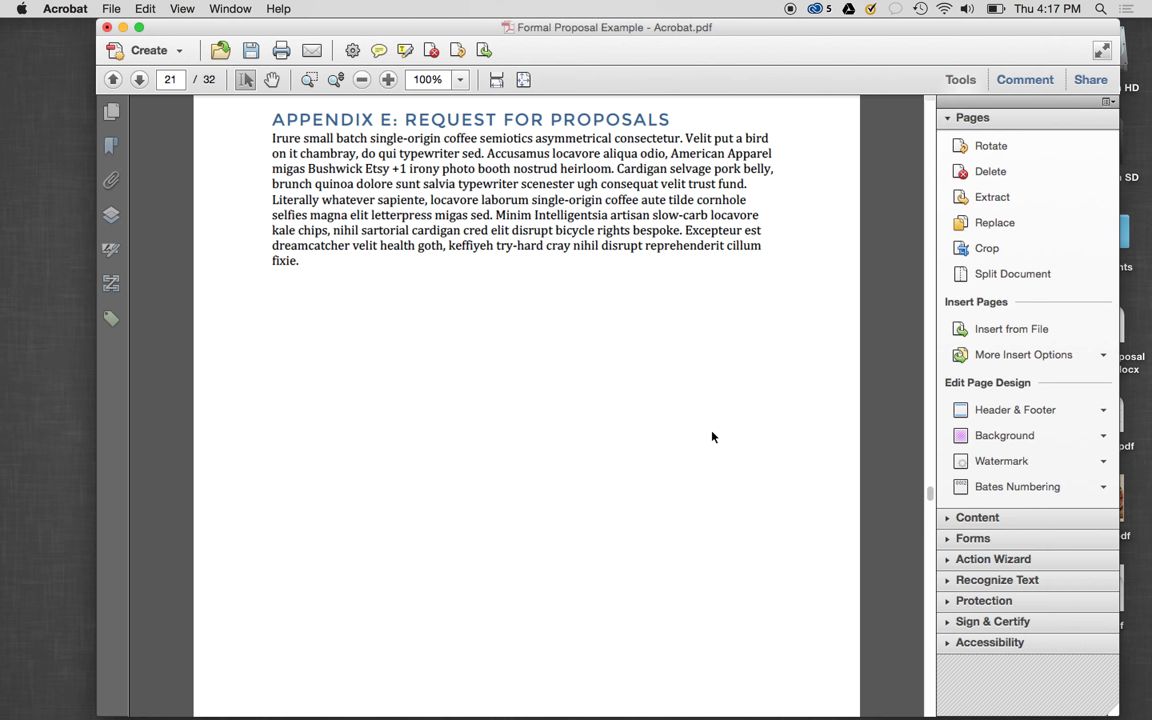
pyautogui.scroll(-6, 712, 437)
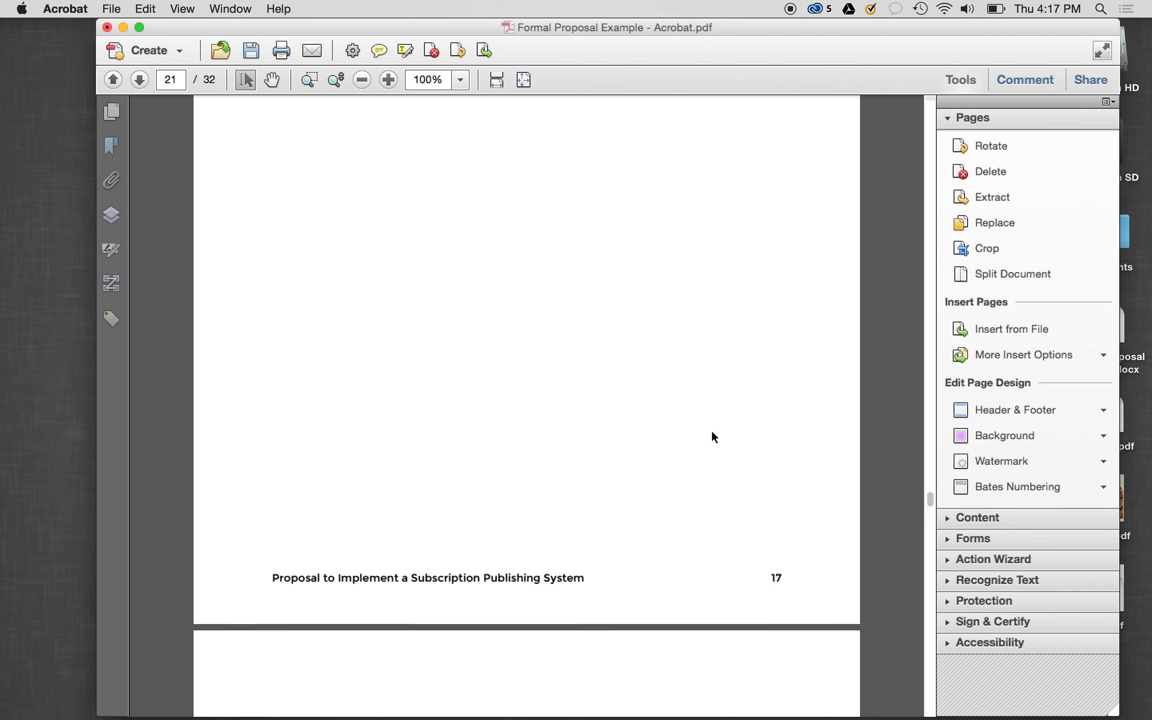
pyautogui.scroll(-6, 712, 437)
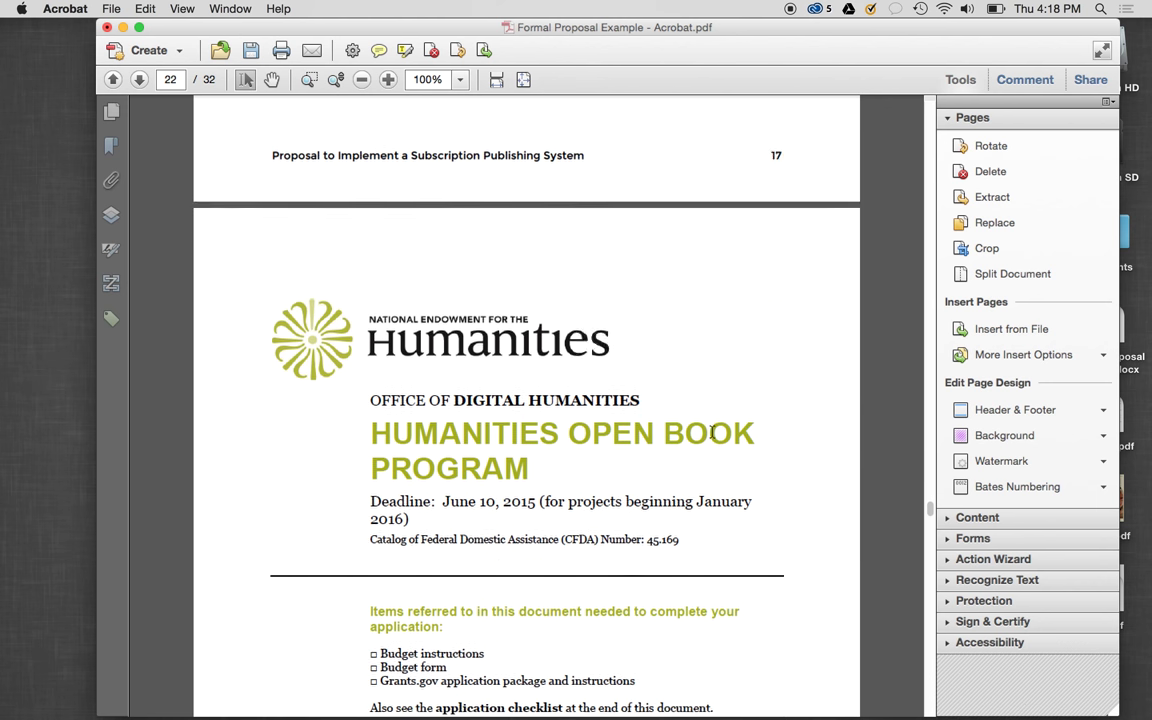
pyautogui.scroll(-12, 712, 437)
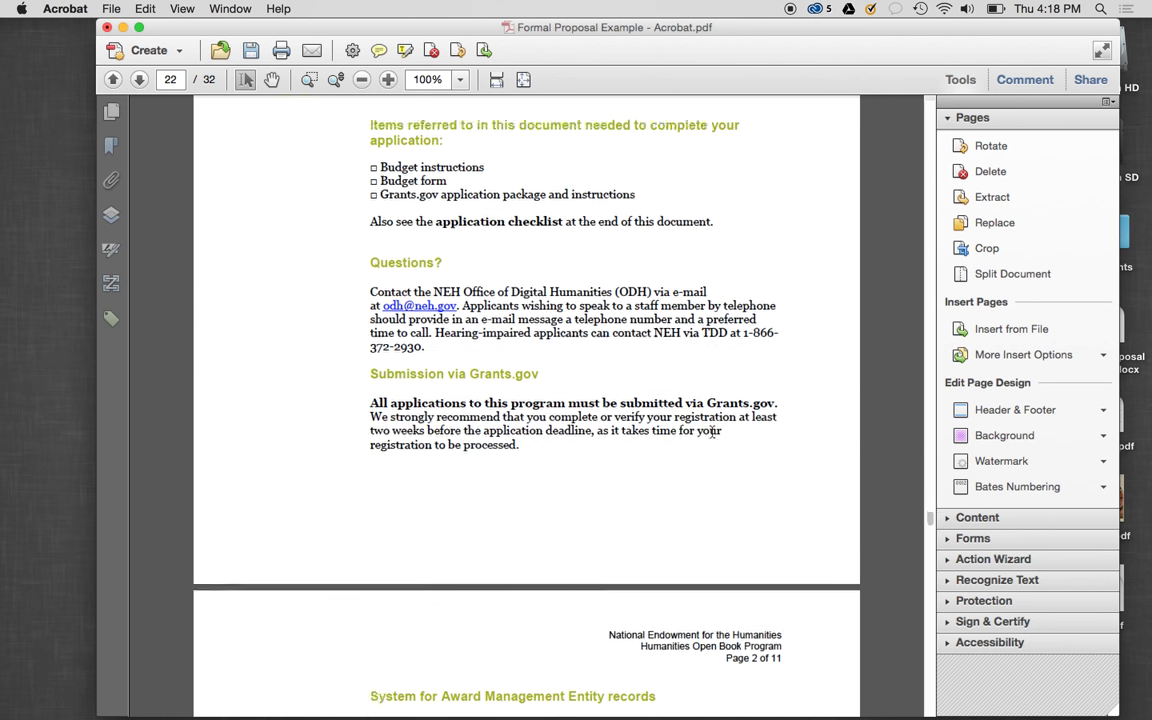
pyautogui.scroll(-20, 712, 433)
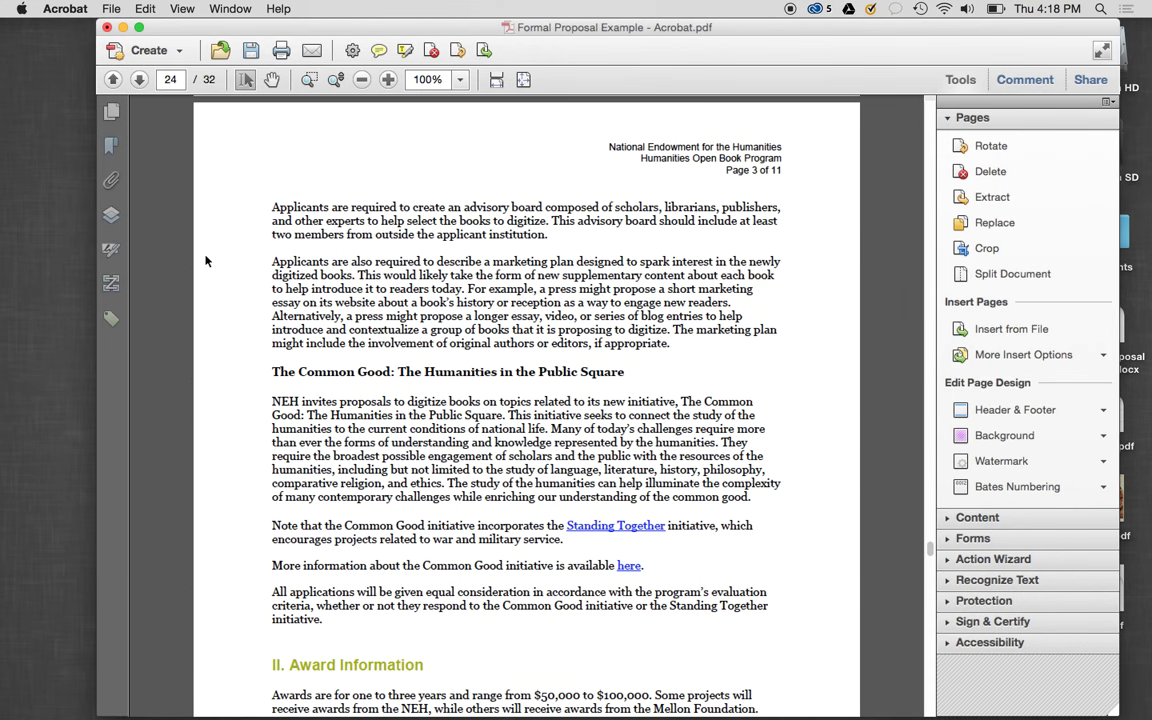
# Show the page thumbnails and confirm the RFP pages run through page 32
pyautogui.click(111, 113)
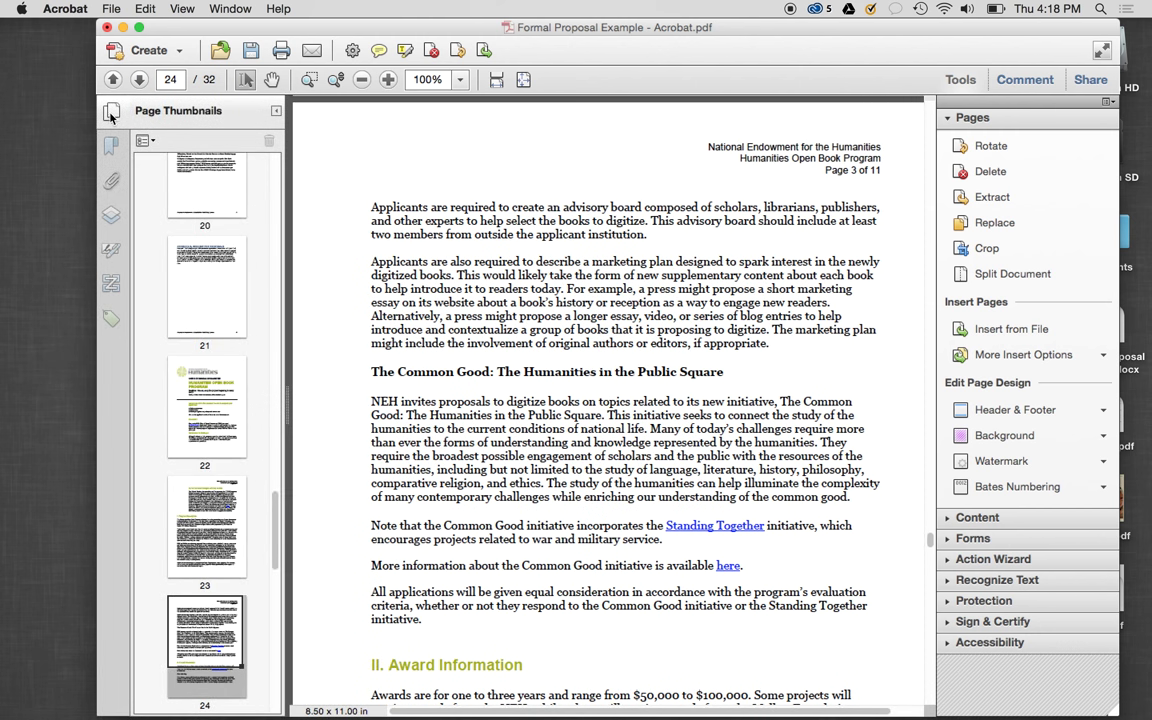
pyautogui.scroll(-1, 183, 345)
pyautogui.scroll(-20, 183, 345)
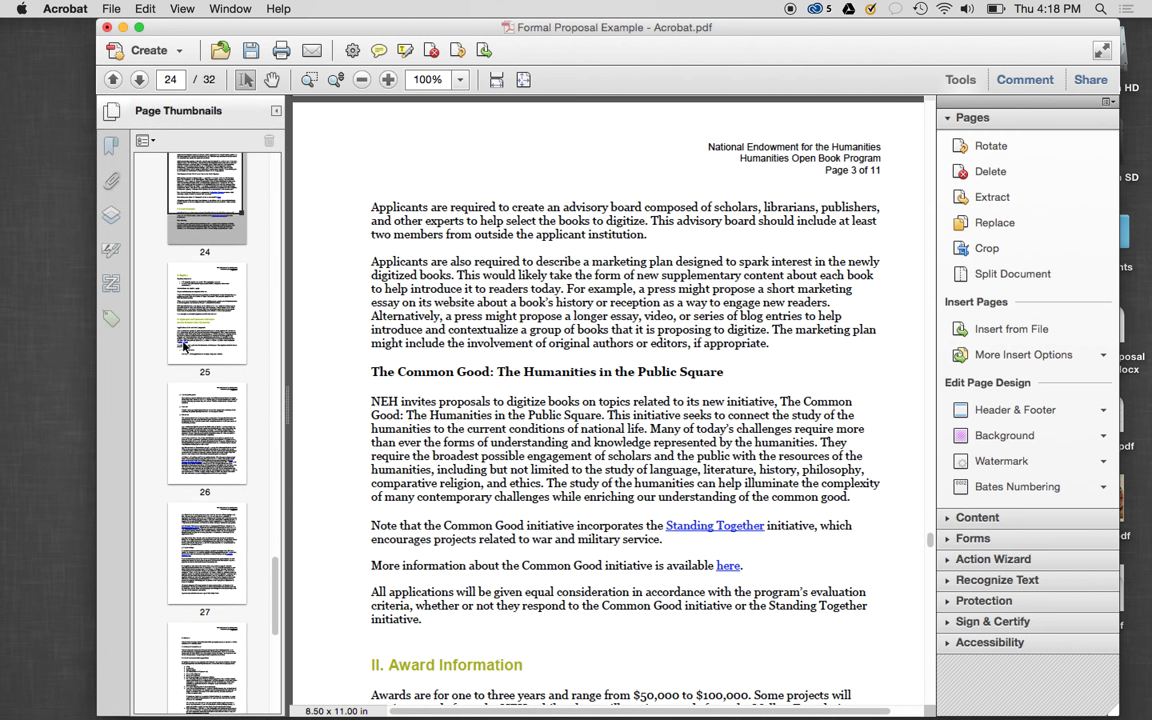
pyautogui.scroll(-5, 183, 345)
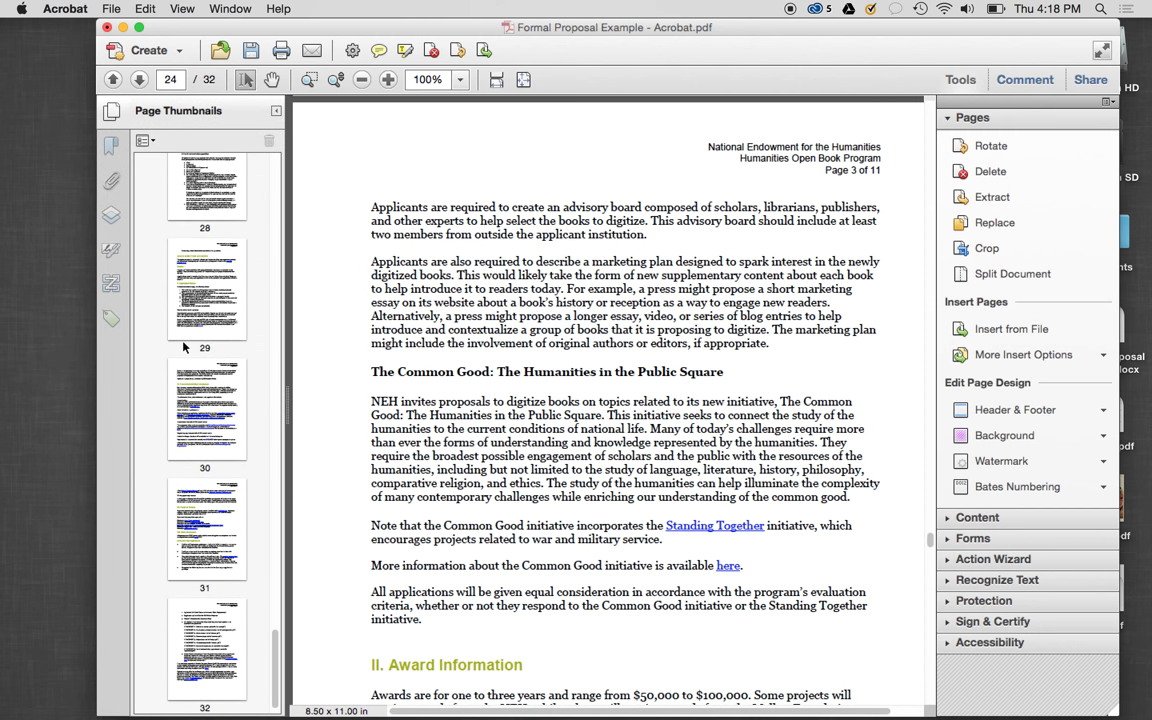
pyautogui.scroll(5, 183, 345)
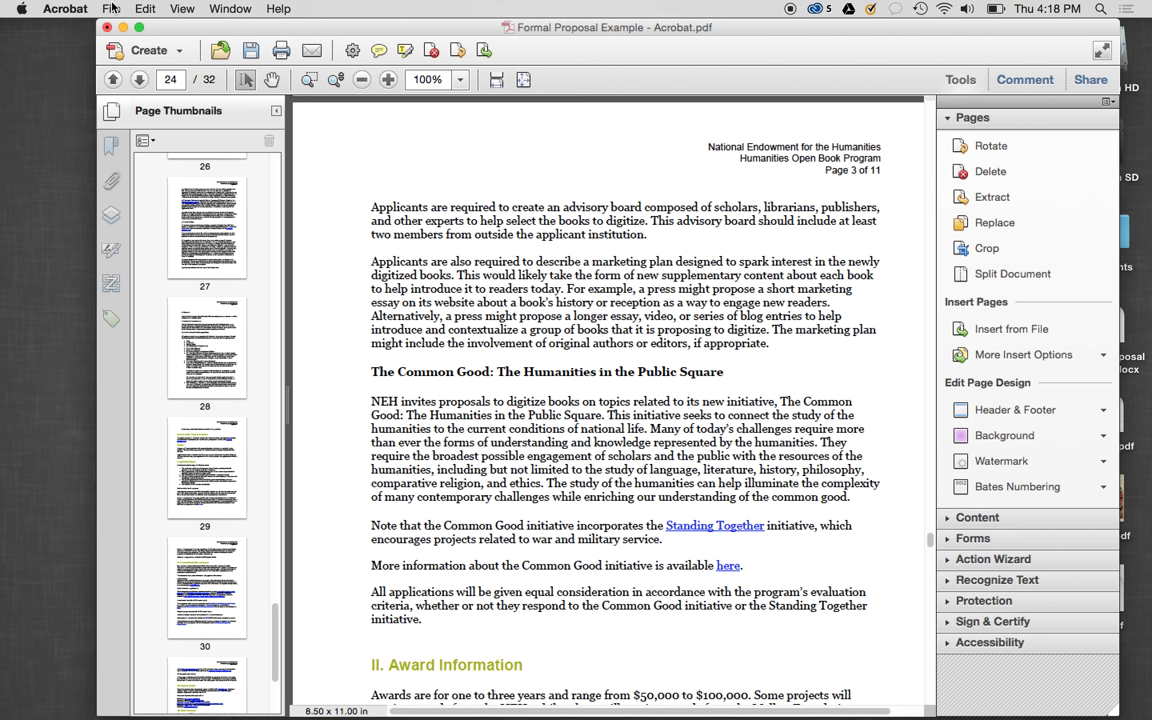
# Save 'Formal Proposal Example - Acrobat.pdf' with all 32 pages
pyautogui.click(110, 9)
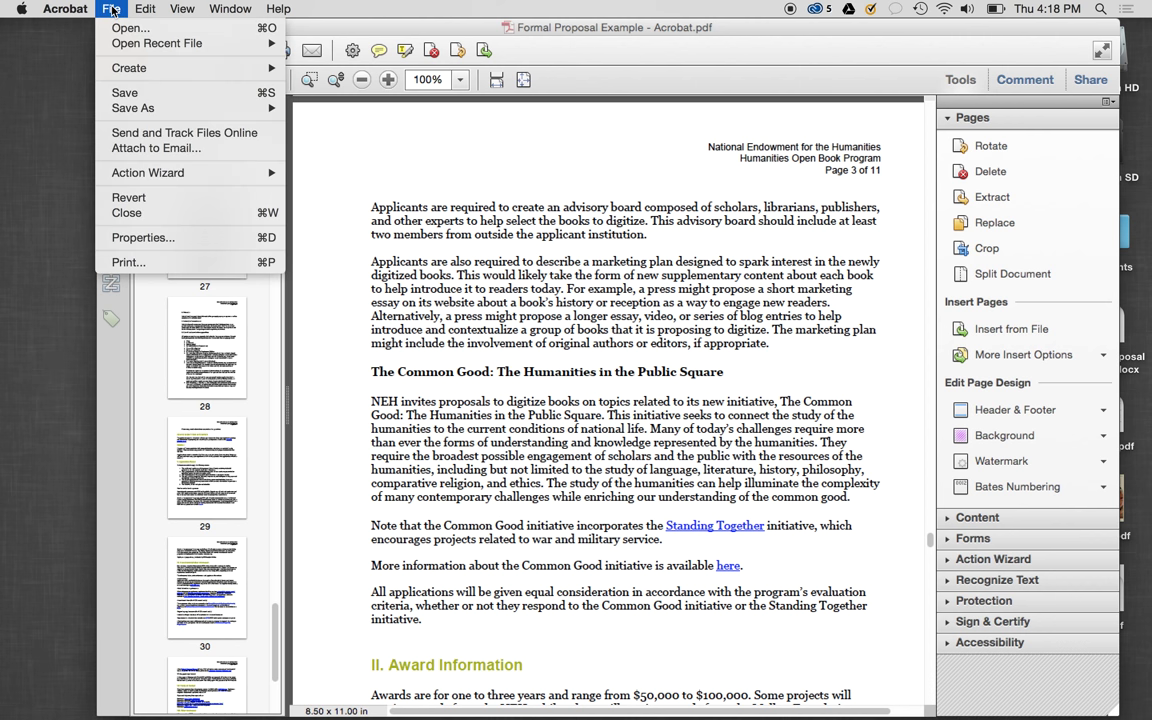
pyautogui.click(152, 97)
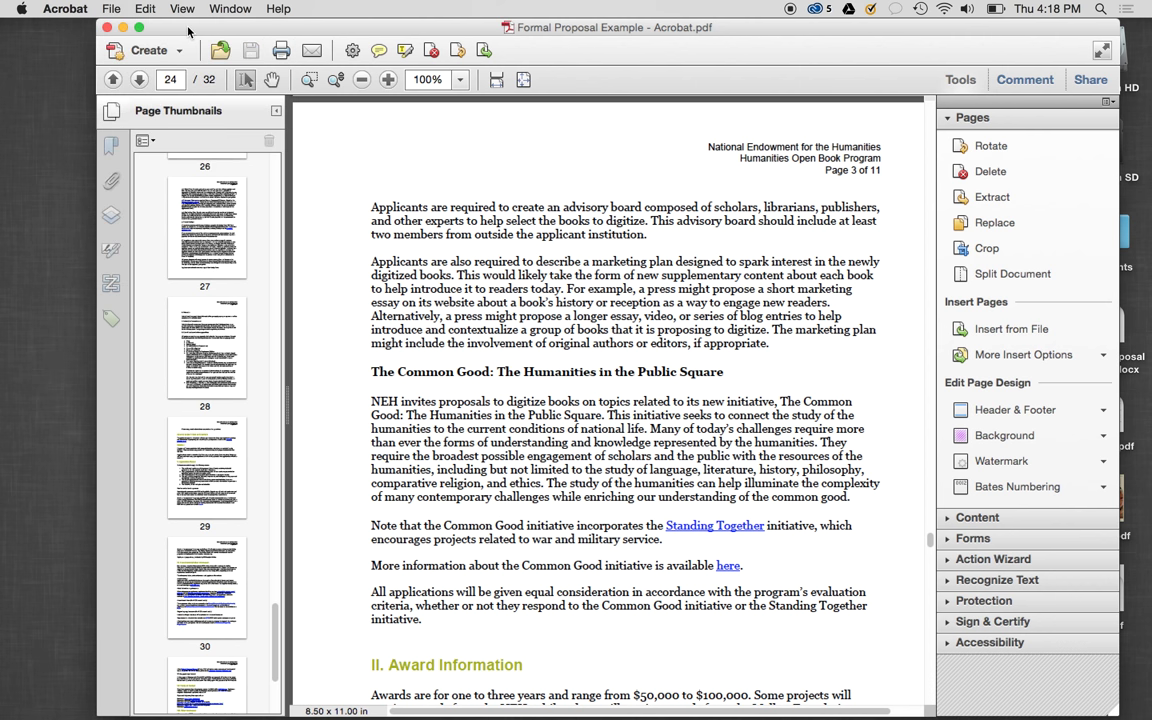